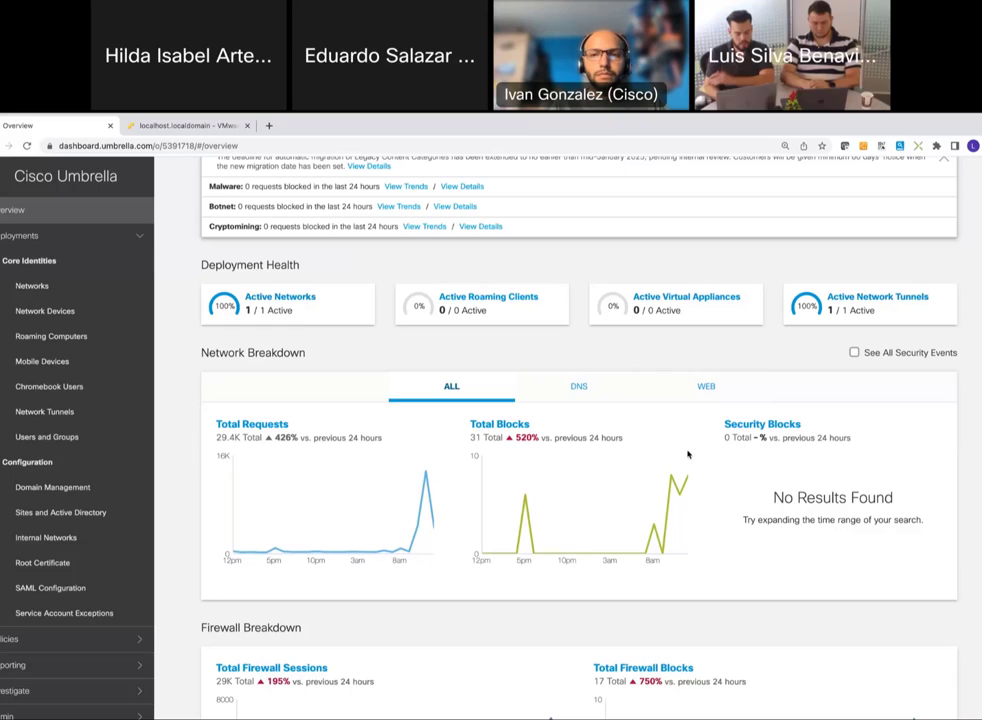
Examine the network, firewall, IPS and security category breakdowns on the Overview page
scroll(688, 455, "down", 2)
scroll(688, 455, "down", 1)
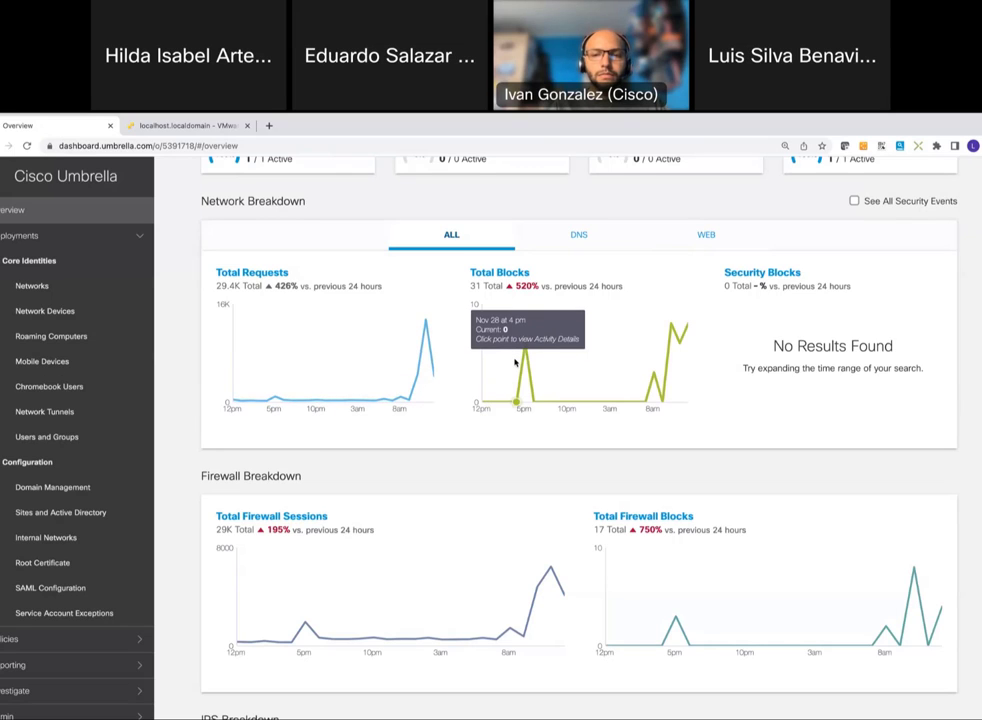
scroll(516, 362, "down", 1)
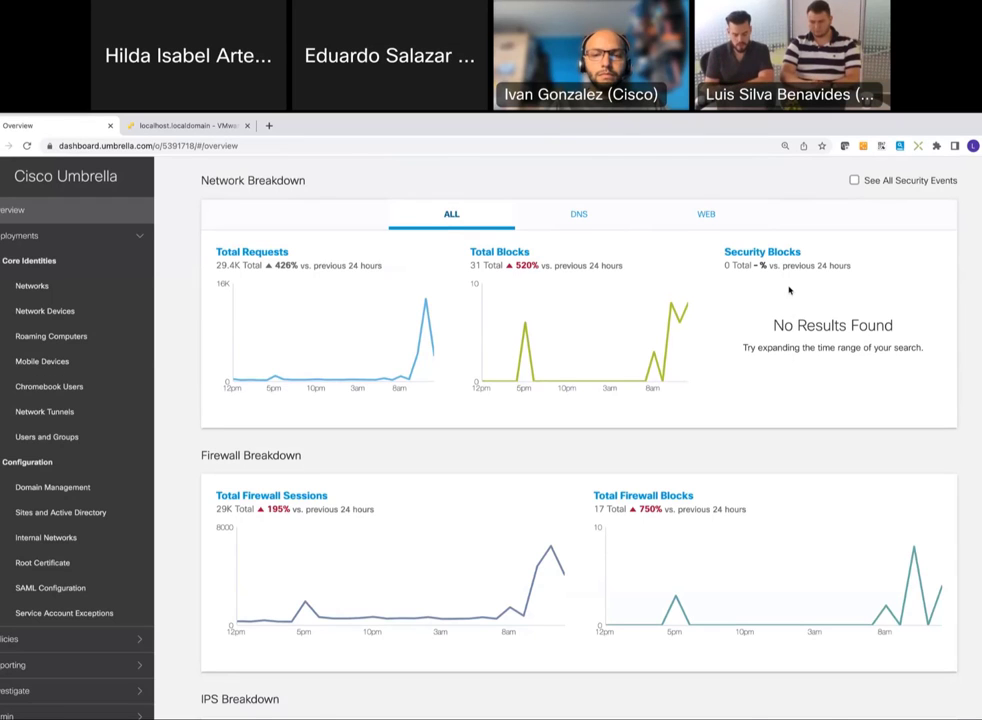
scroll(812, 292, "down", 2)
scroll(785, 289, "down", 3)
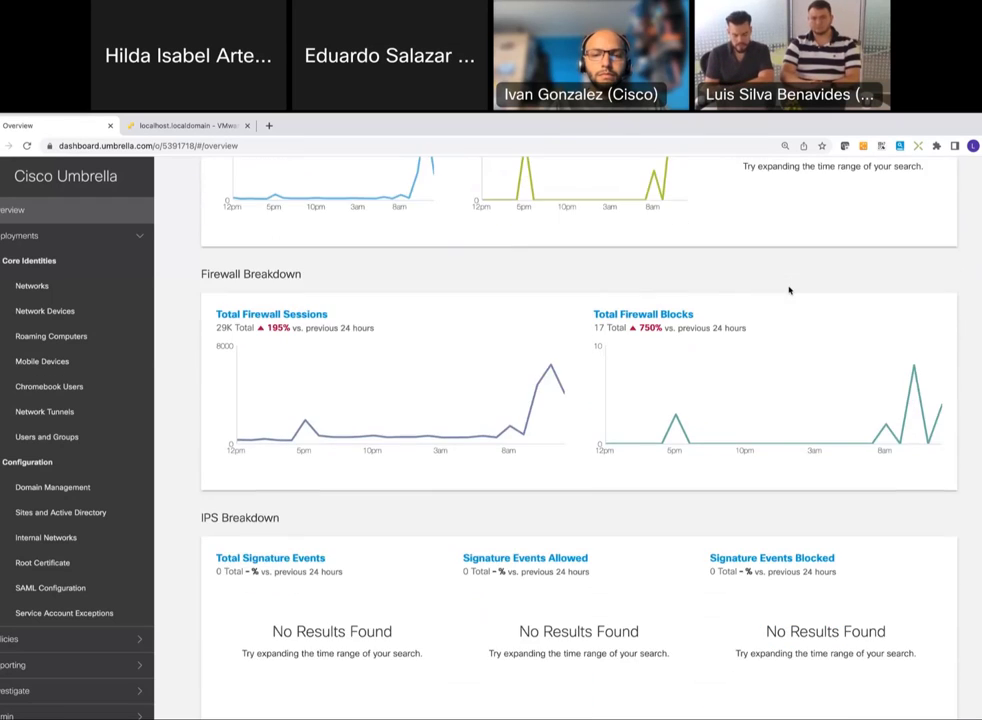
scroll(786, 289, "down", 1)
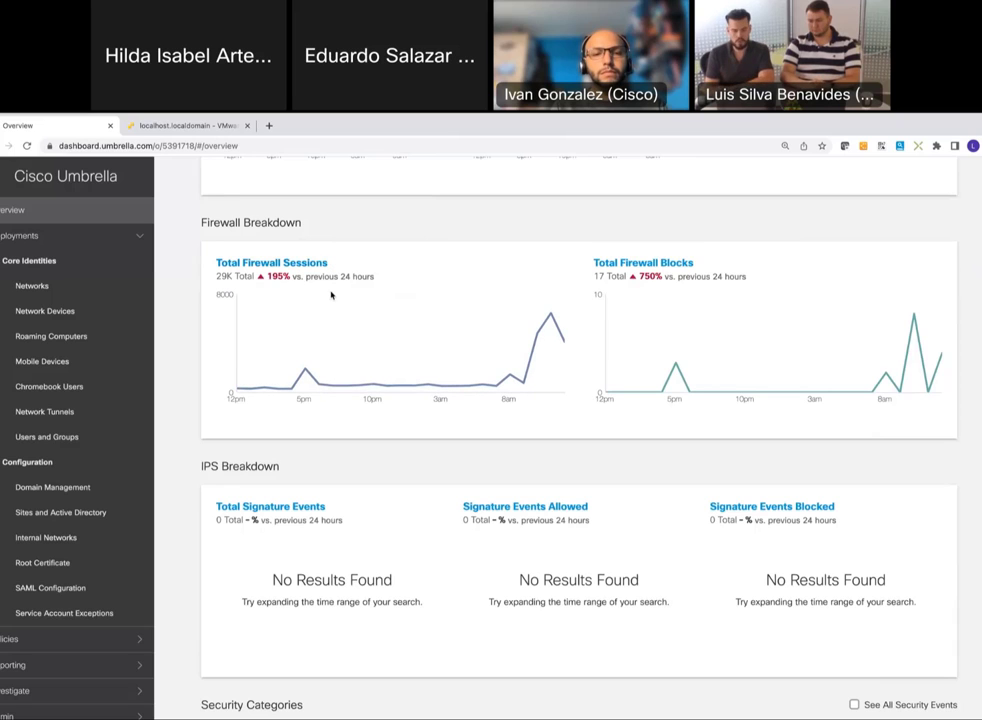
scroll(331, 295, "down", 3)
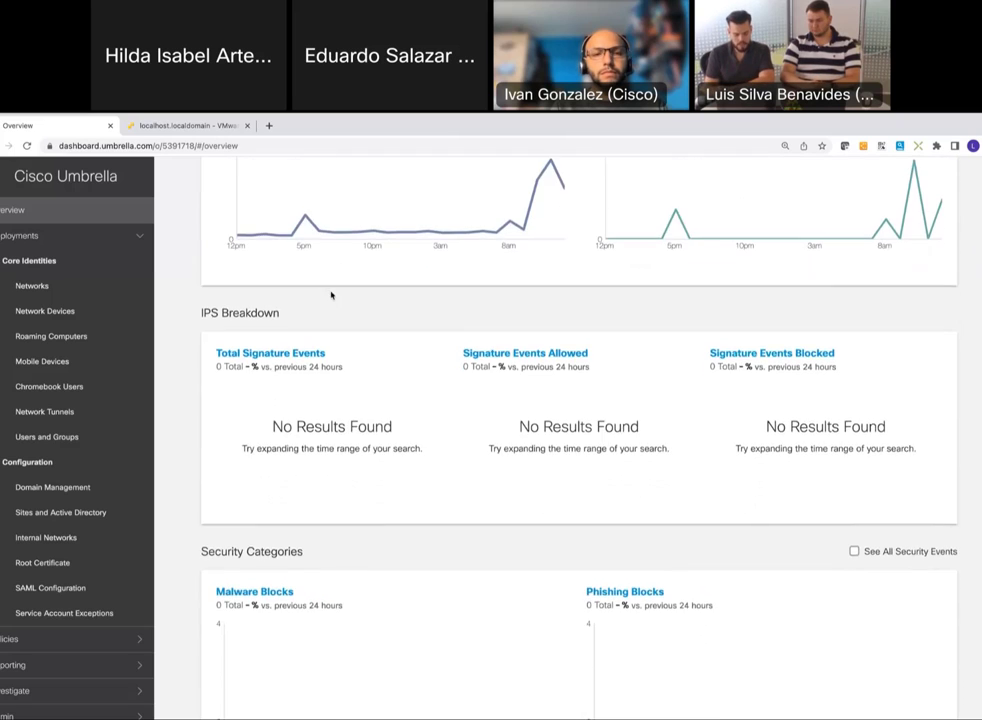
scroll(331, 295, "down", 1)
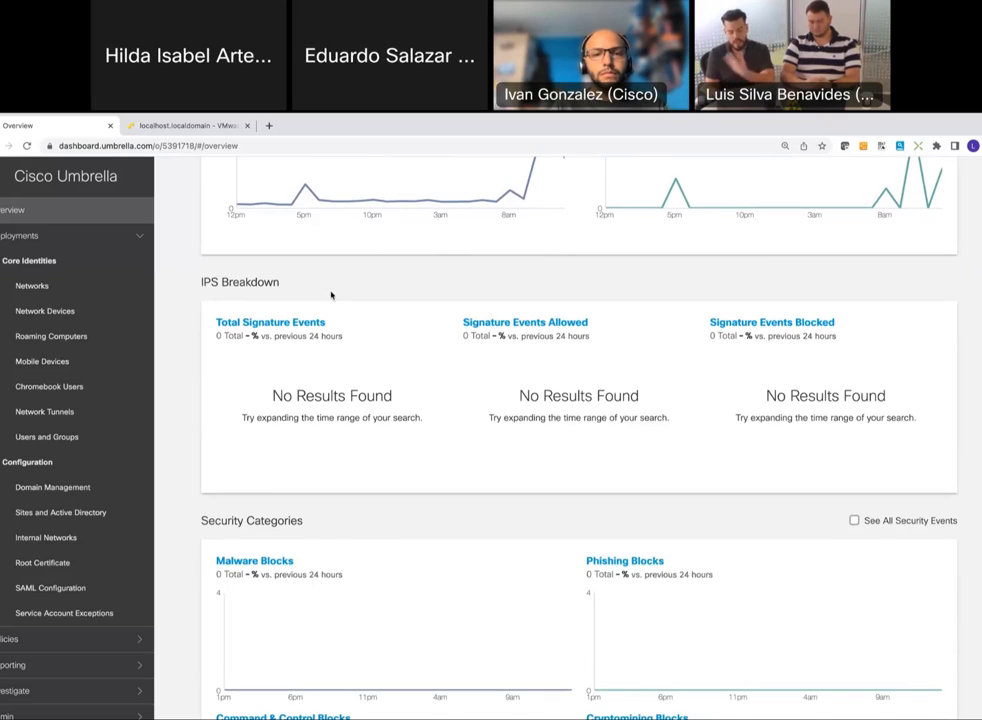
scroll(331, 295, "down", 5)
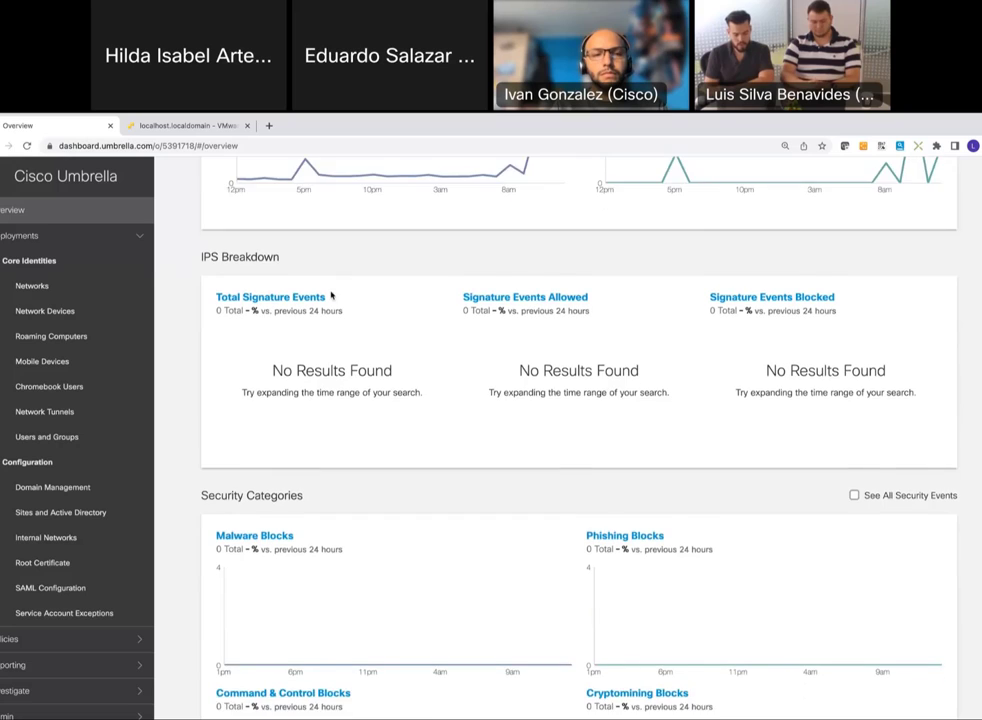
scroll(330, 292, "down", 2)
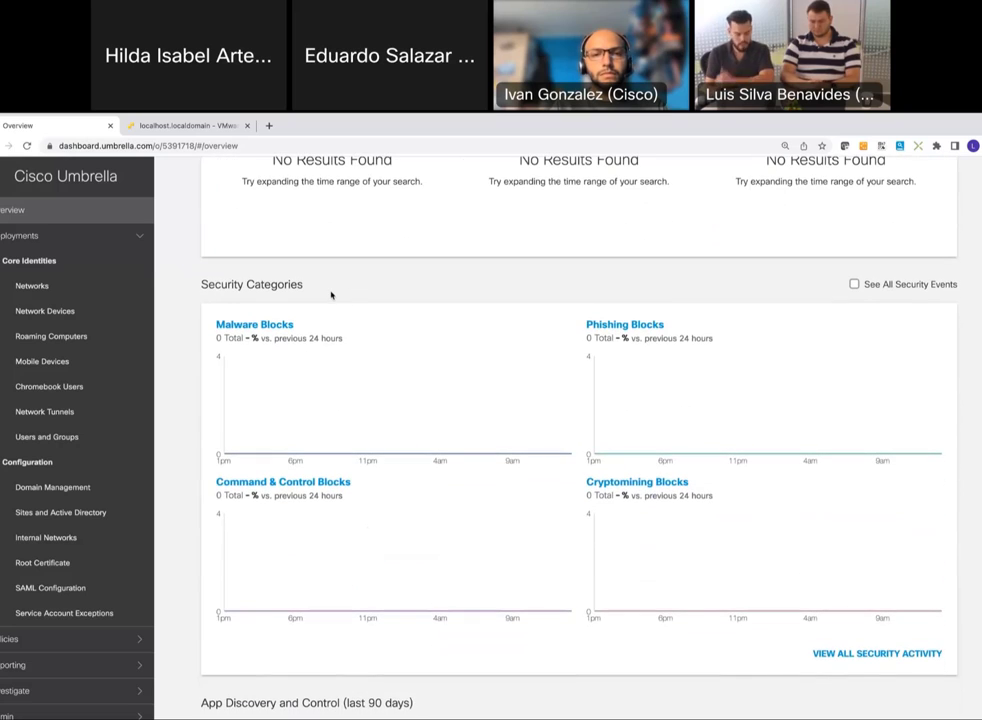
scroll(331, 295, "down", 1)
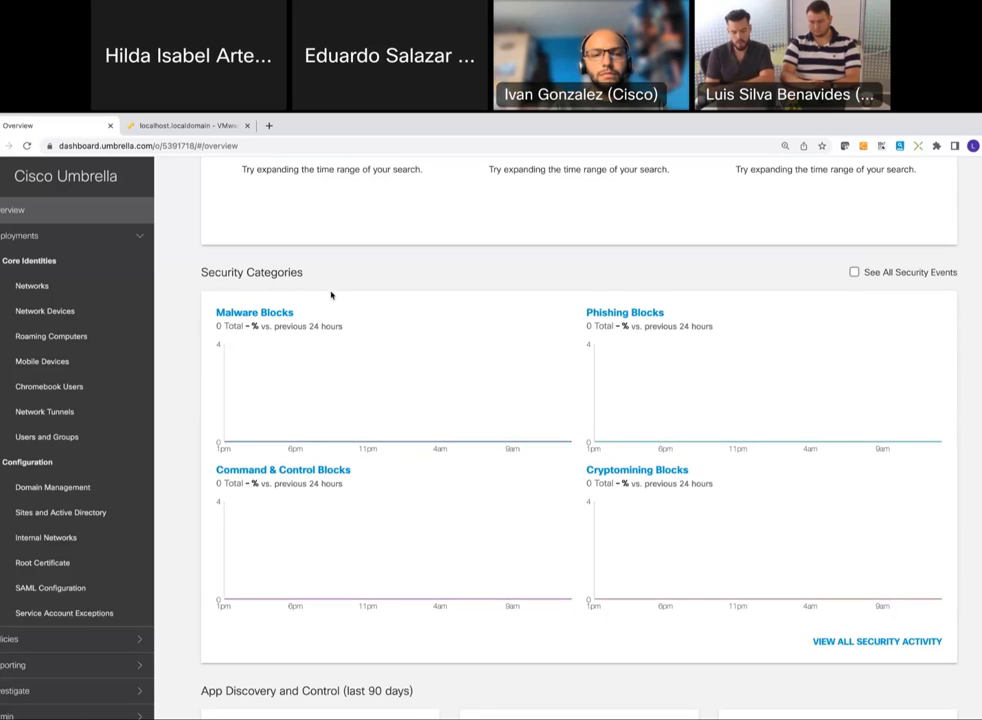
Return to the start of the Overview page and review its Messages, highlighting the Windows end-of-support notice
scroll(331, 295, "up", 4)
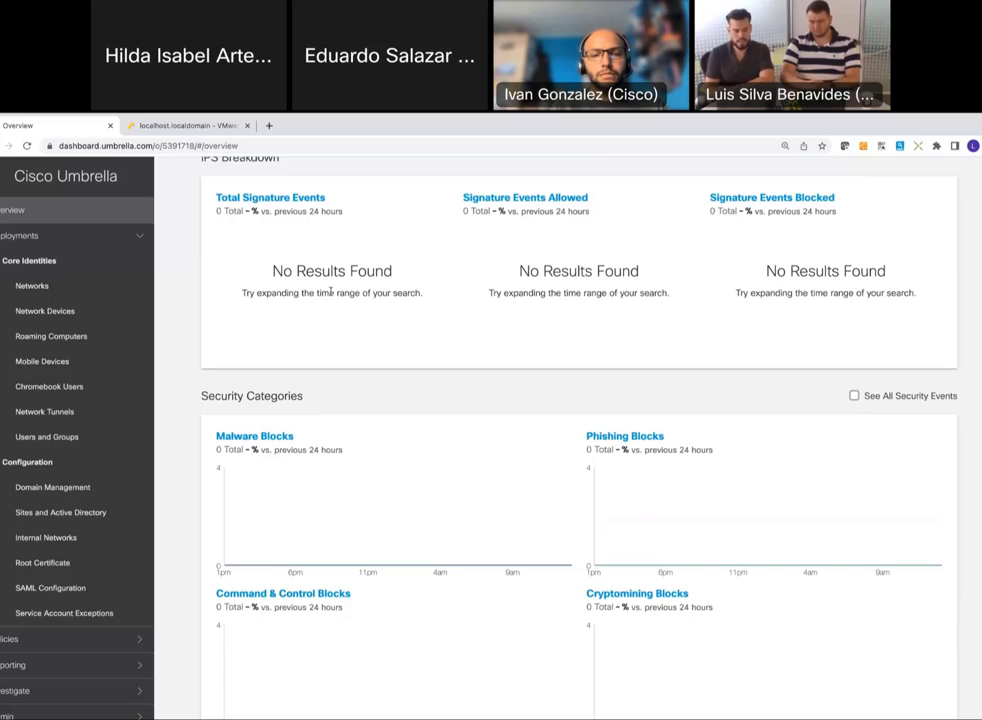
scroll(331, 292, "up", 15)
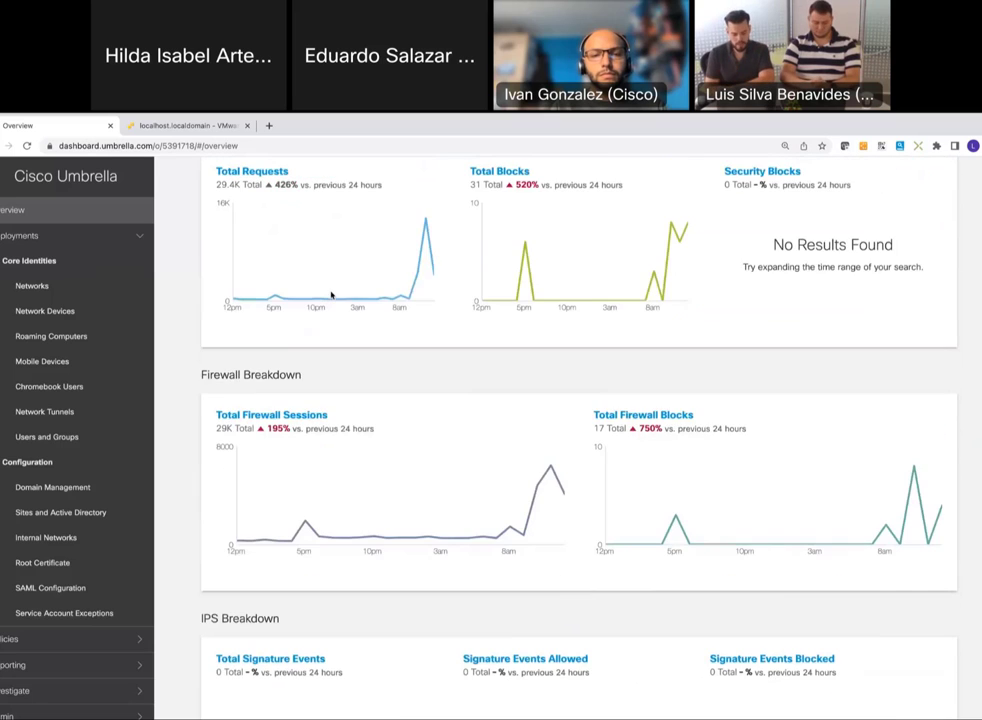
scroll(331, 295, "up", 14)
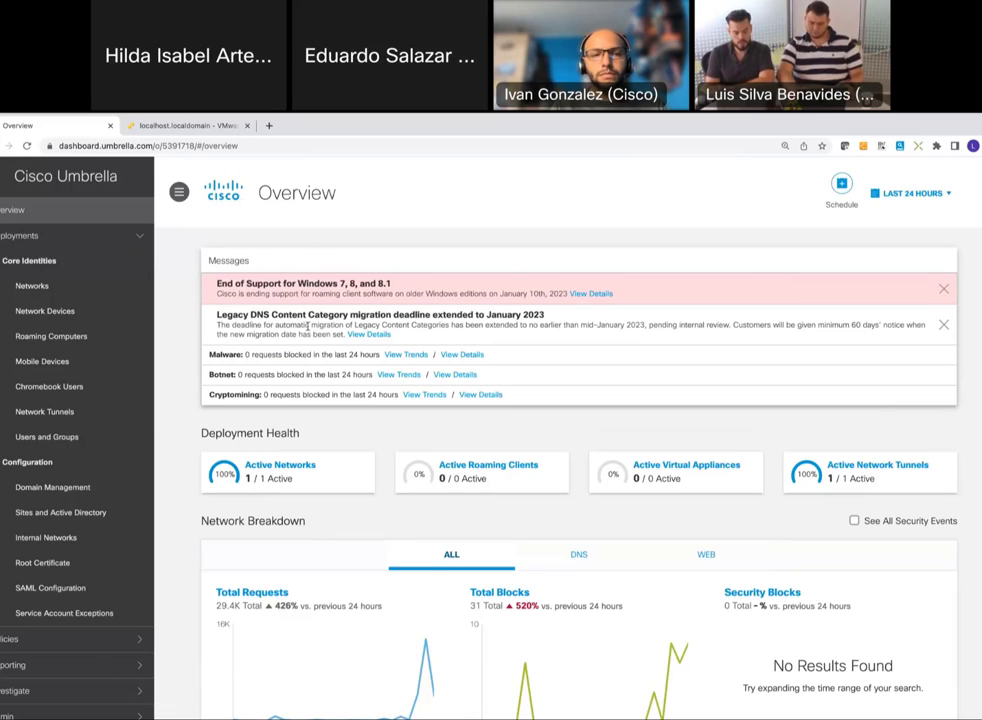
left_click_drag(216, 290, 392, 285)
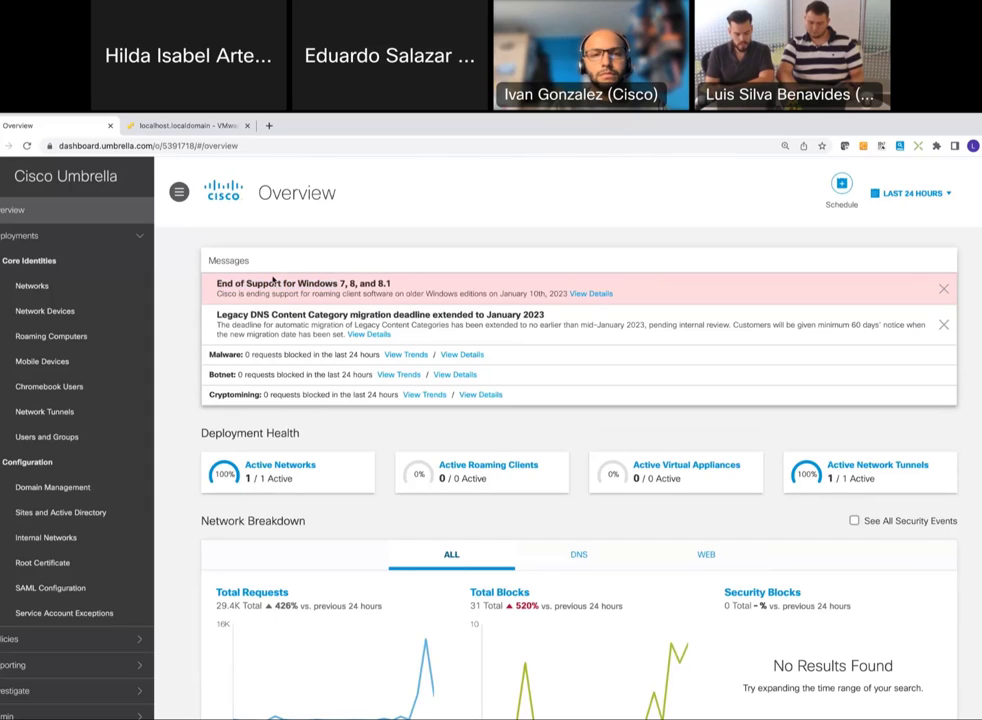
left_click(416, 231)
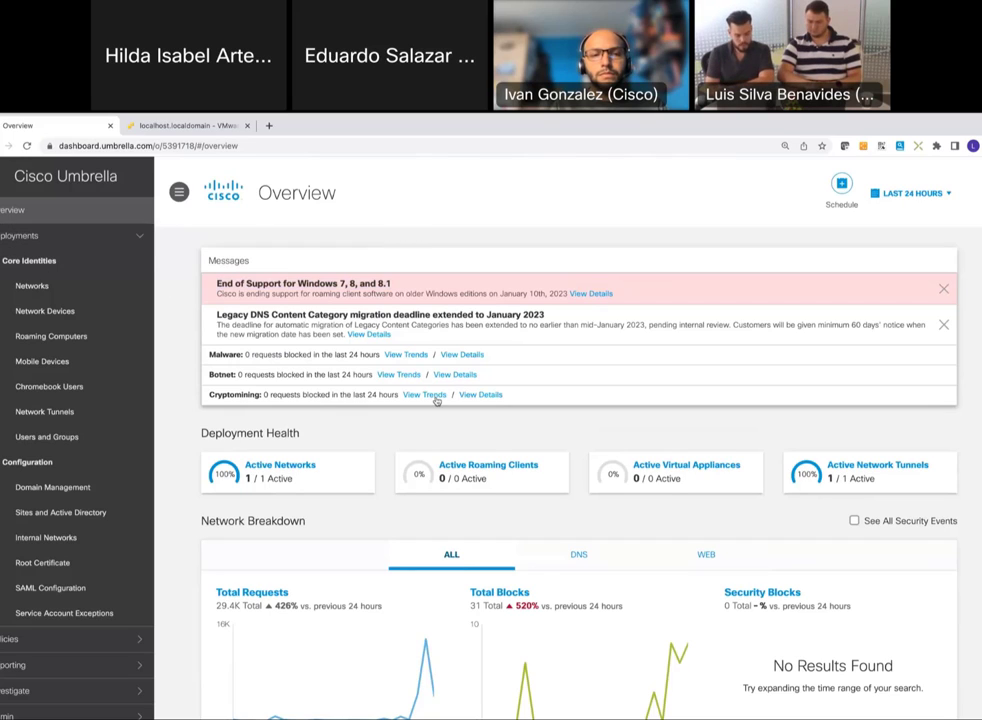
Open the Active Networks list and highlight the IP address of the FTD LAB network
left_click(293, 467)
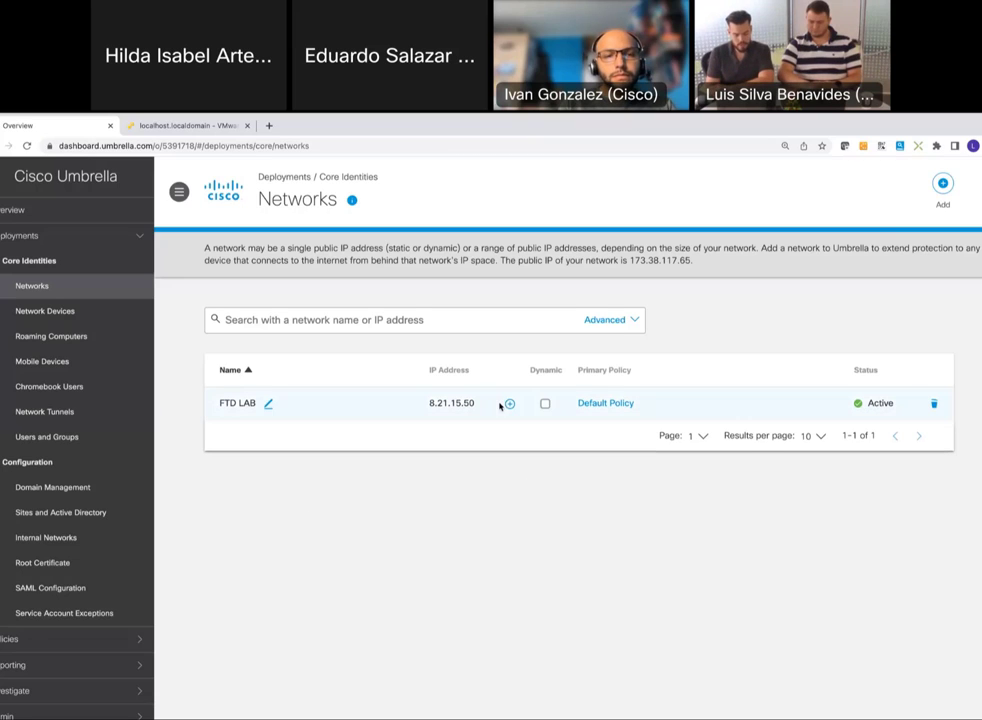
left_click_drag(473, 403, 373, 405)
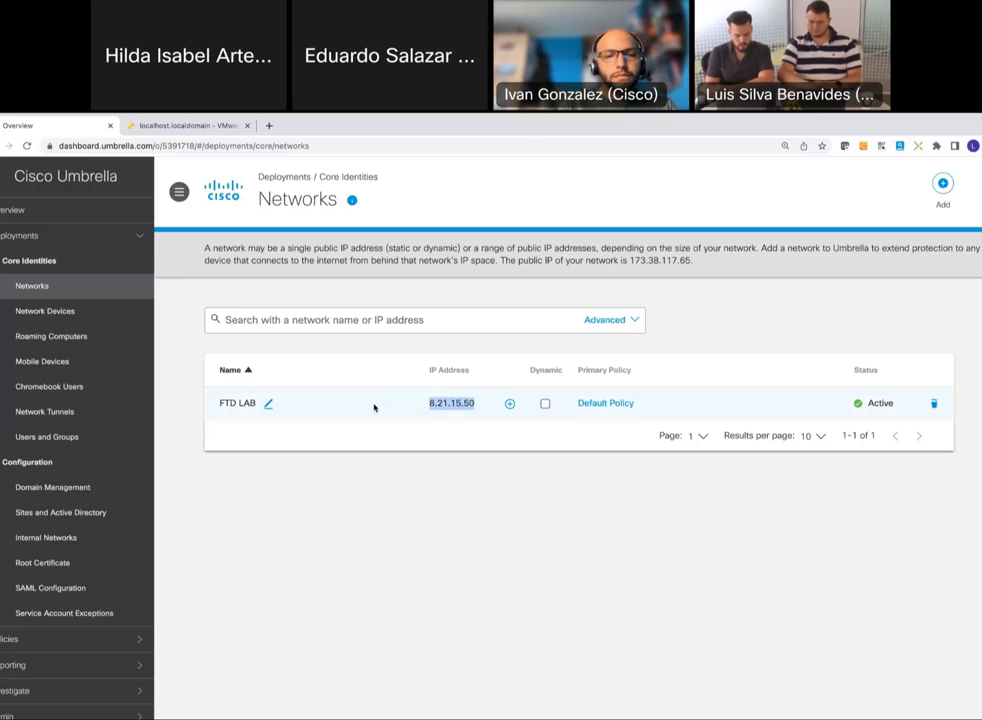
Open the Network Tunnels page and highlight the Tunnel ID of the FTD Lab tunnel
left_click(94, 414)
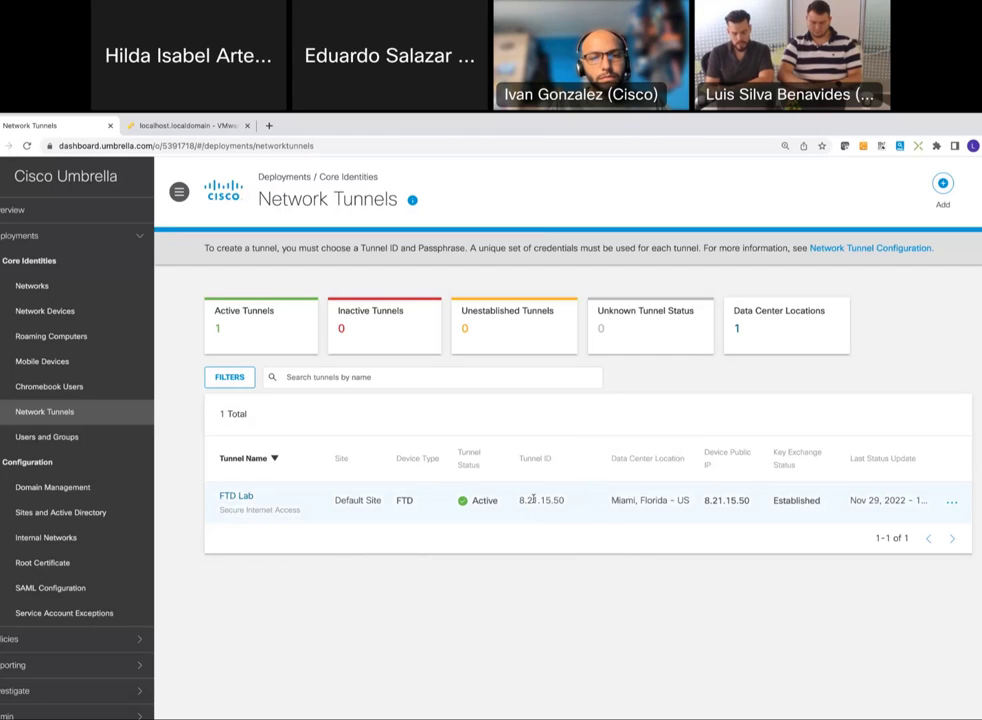
left_click_drag(565, 500, 517, 506)
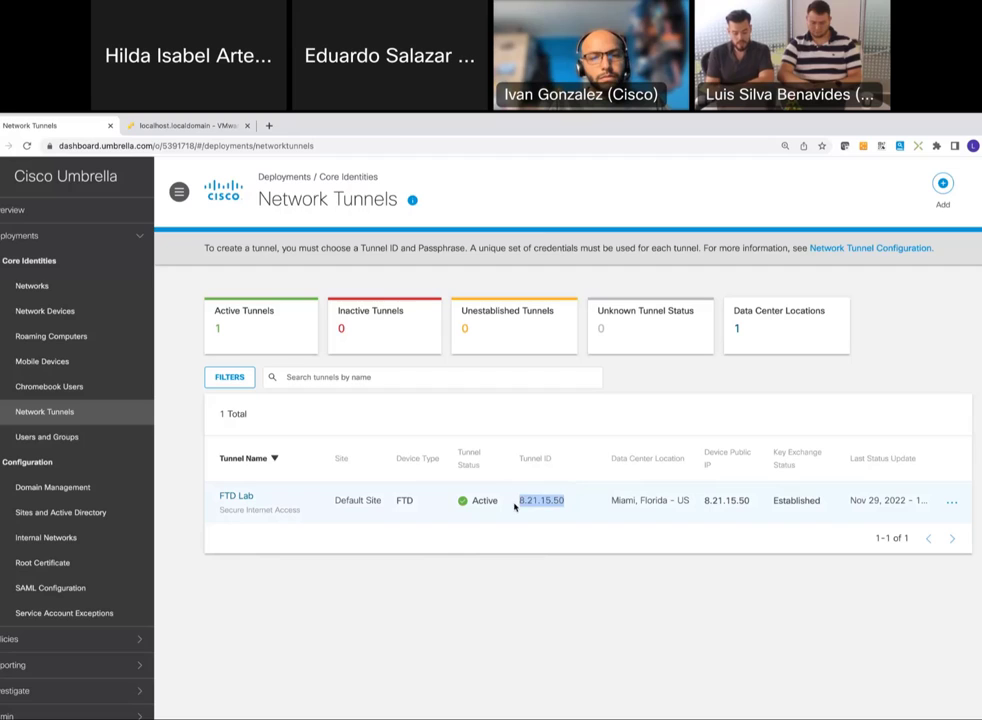
left_click(530, 520)
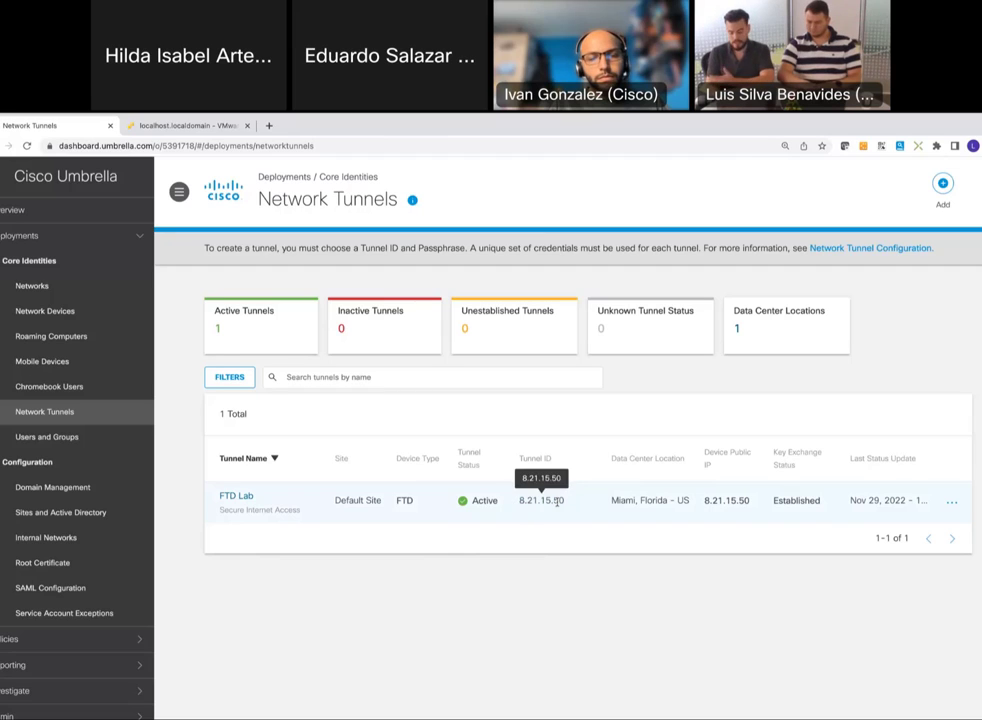
left_click_drag(565, 501, 519, 507)
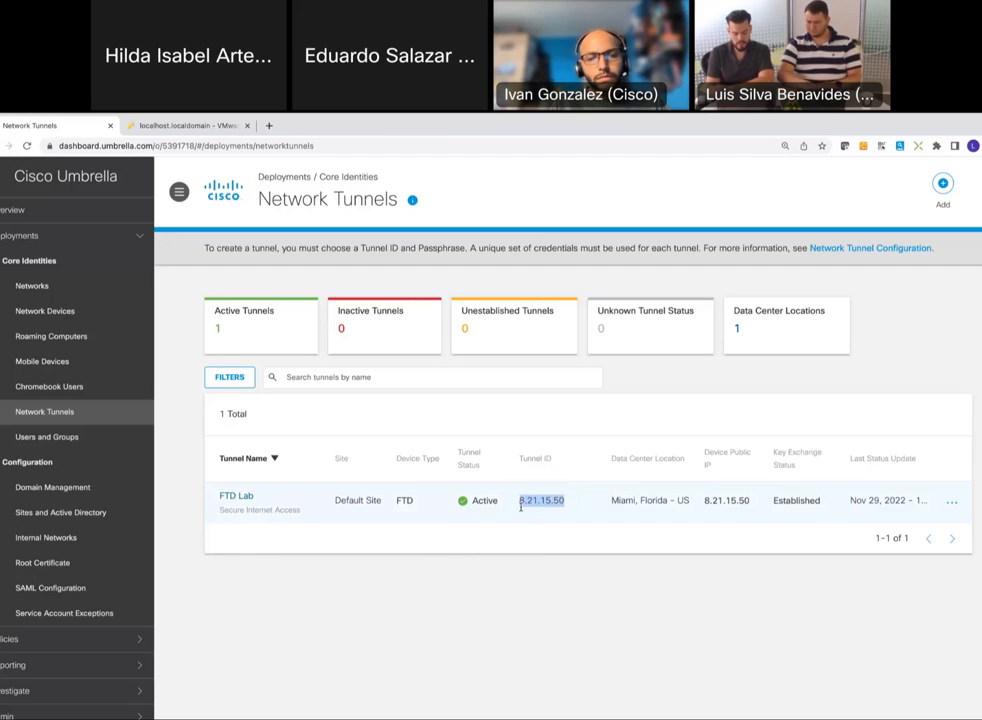
left_click(526, 517)
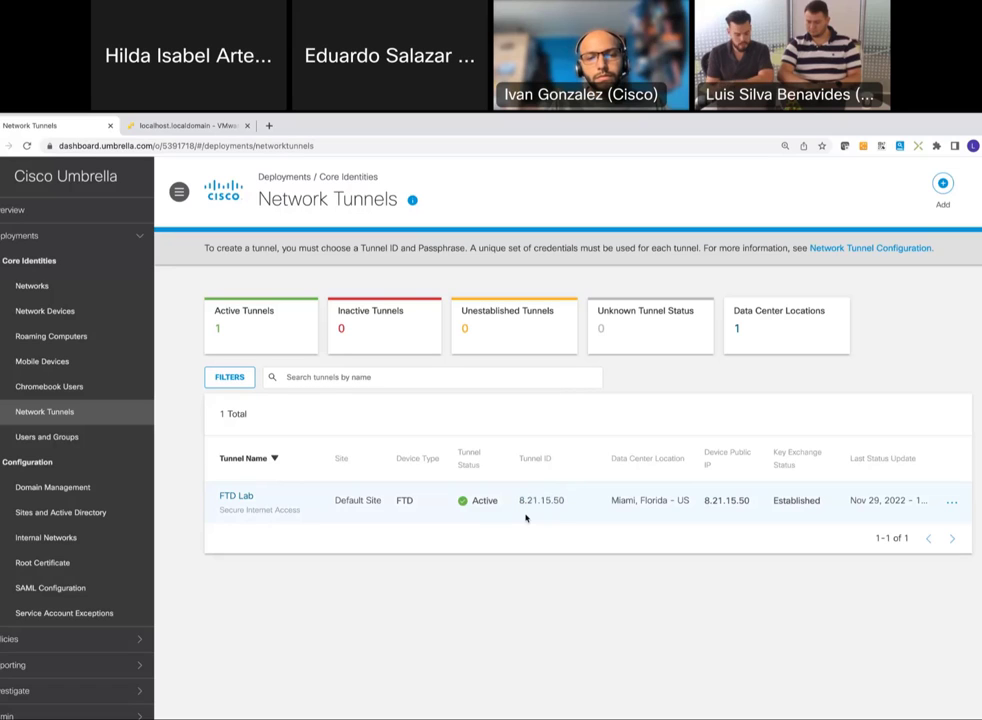
left_click_drag(567, 501, 520, 500)
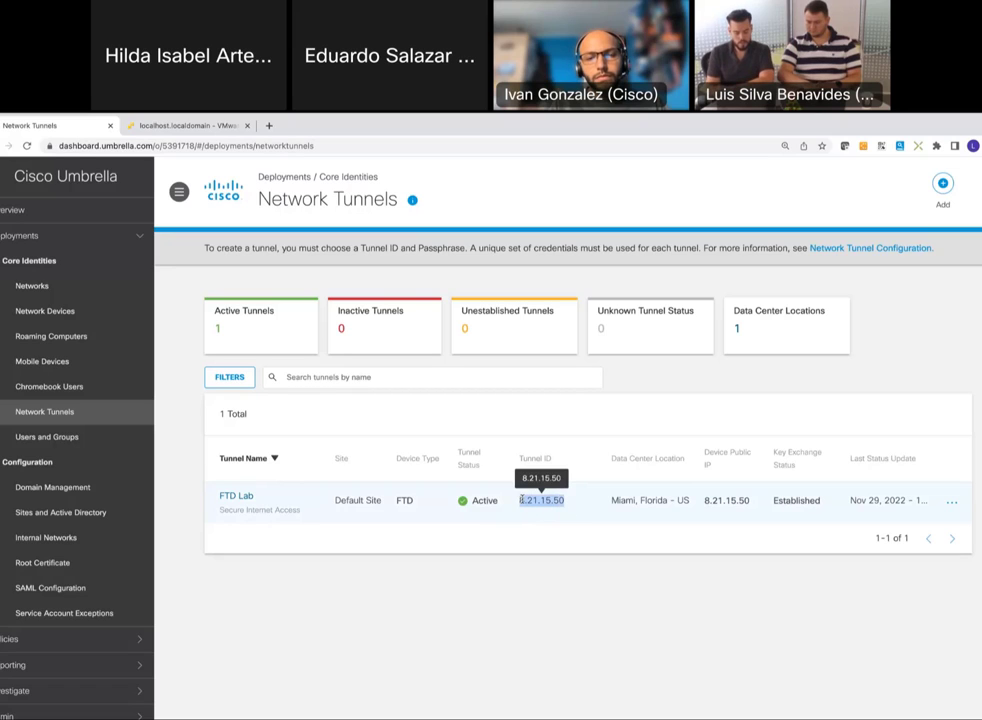
left_click(522, 518)
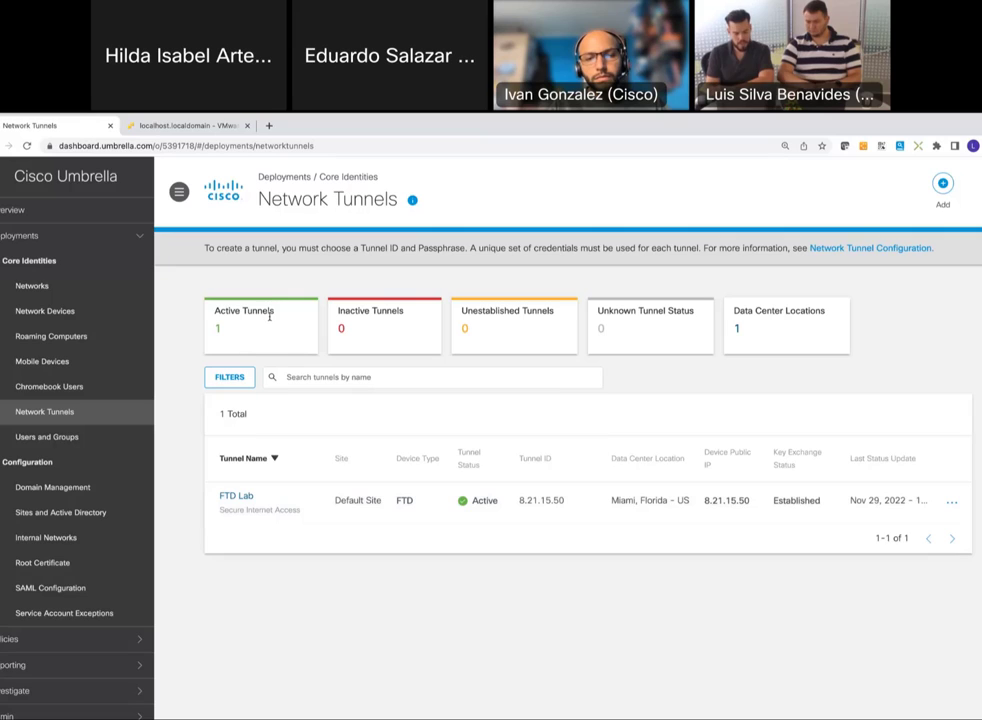
Check the Active Tunnels summary and the FTD Lab tunnel's data center location and IP
left_click_drag(268, 316, 215, 312)
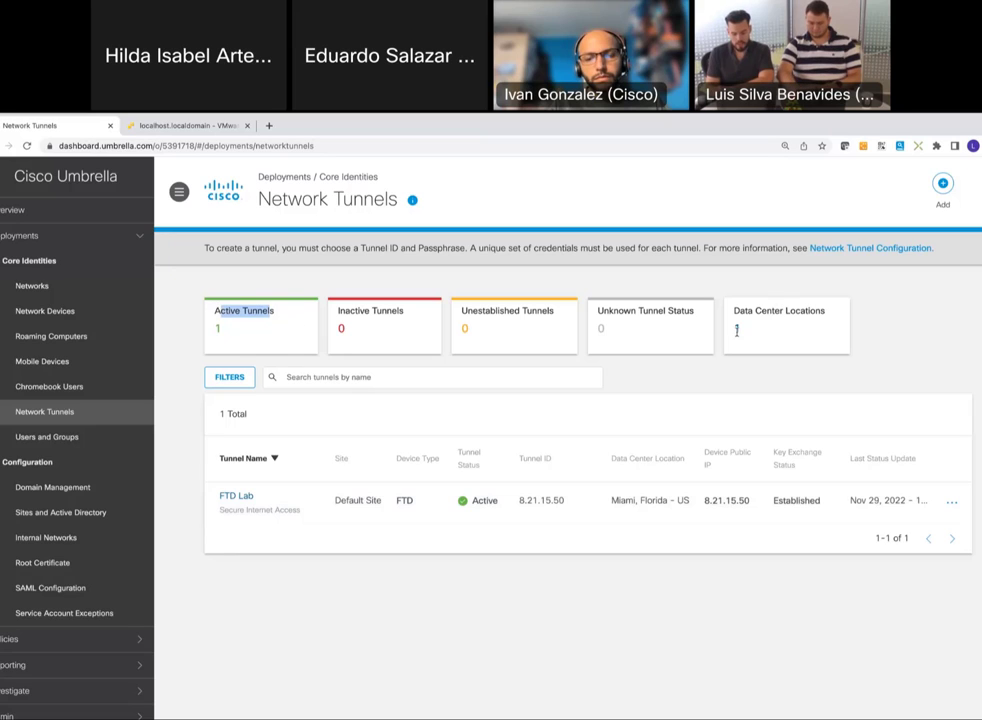
mouse_move(613, 503)
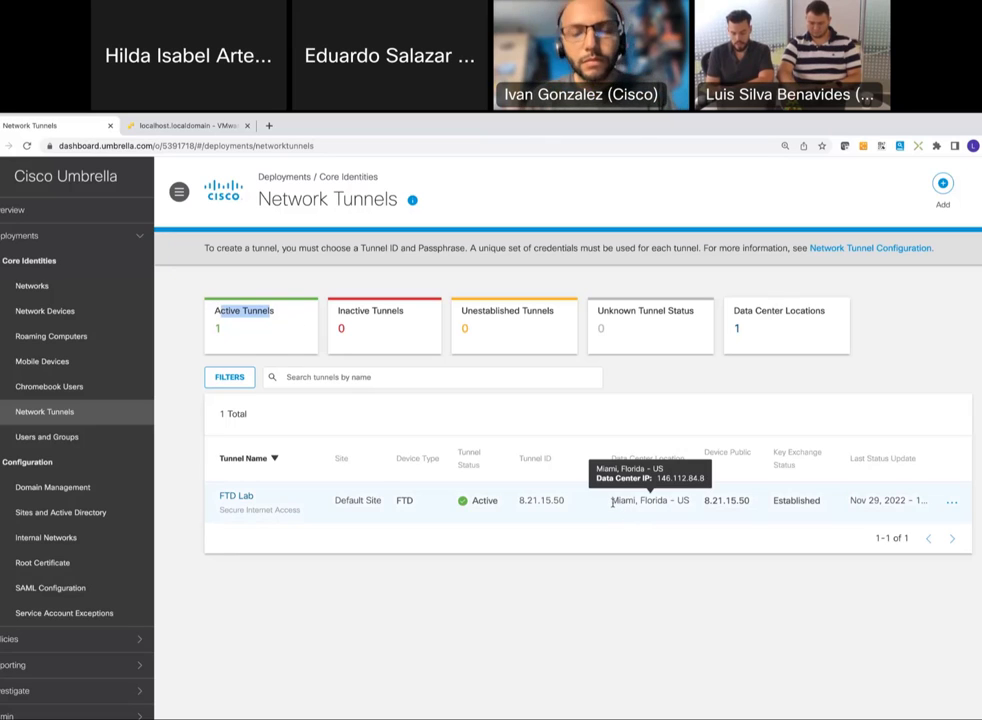
left_click_drag(613, 503, 671, 499)
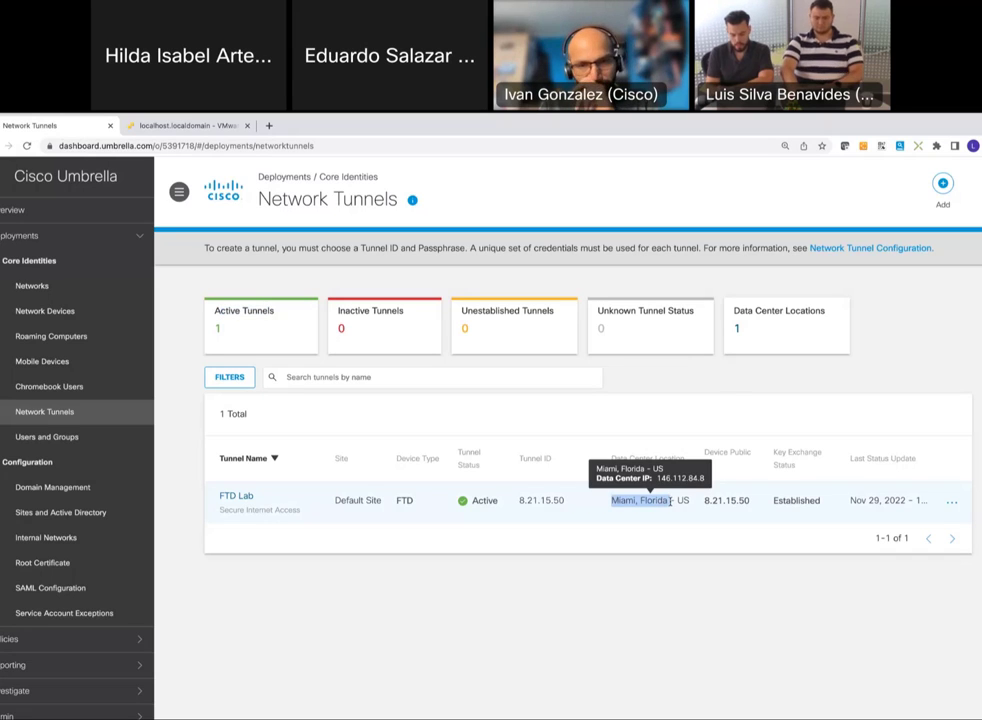
double_click(683, 500)
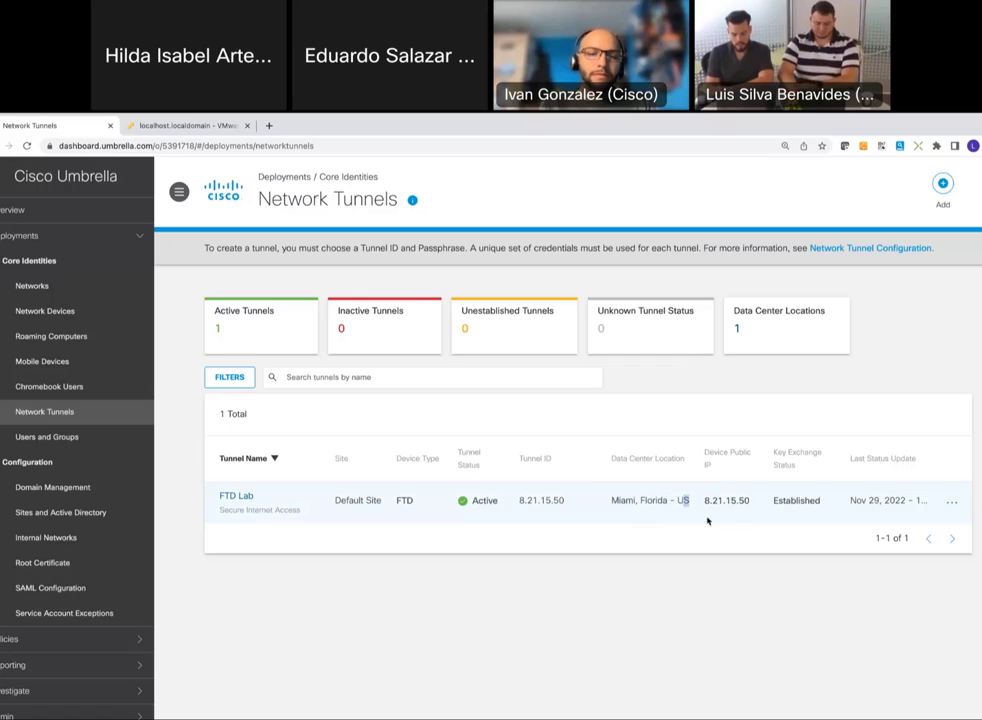
Open the FTD Lab tunnel's details and expand the total network traffic of its Miami data center location
left_click(951, 506)
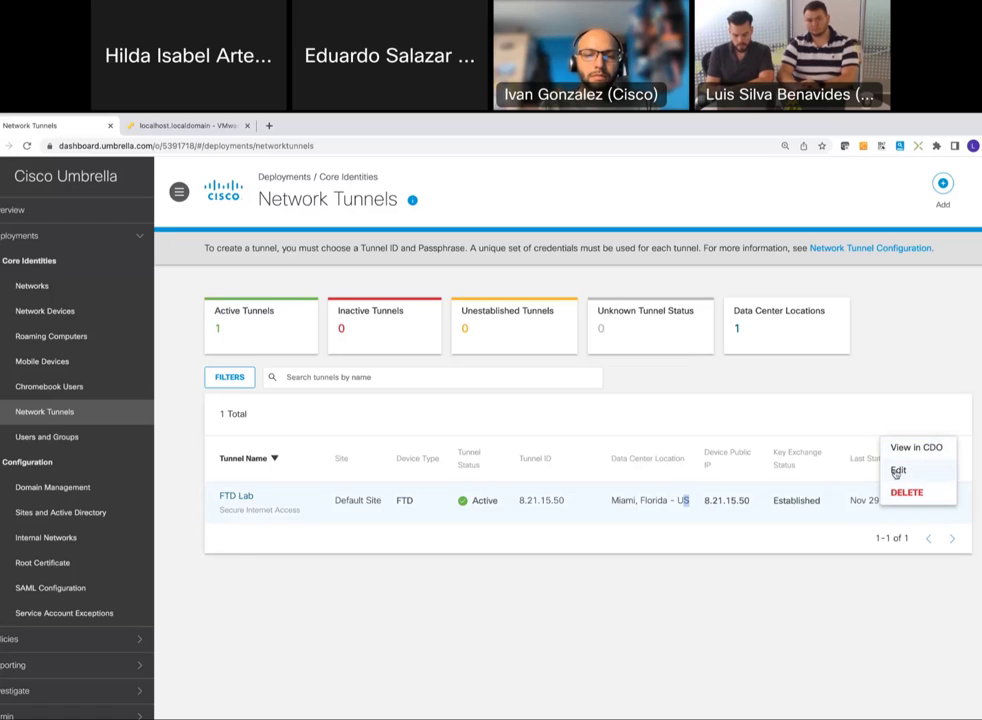
left_click(232, 497)
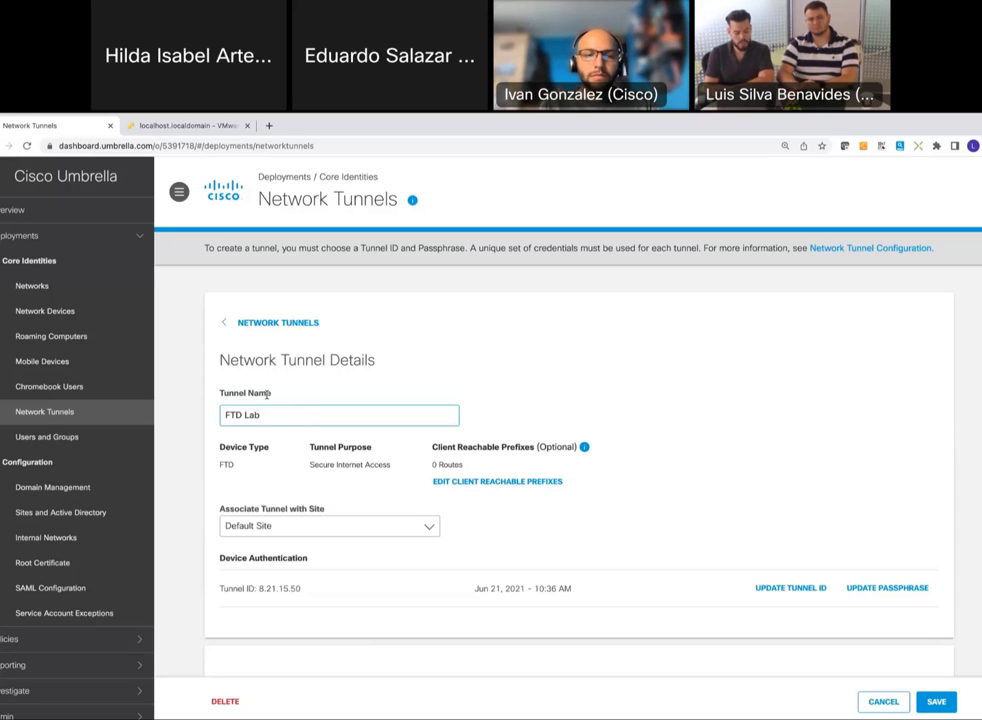
scroll(267, 396, "down", 3)
scroll(267, 398, "down", 1)
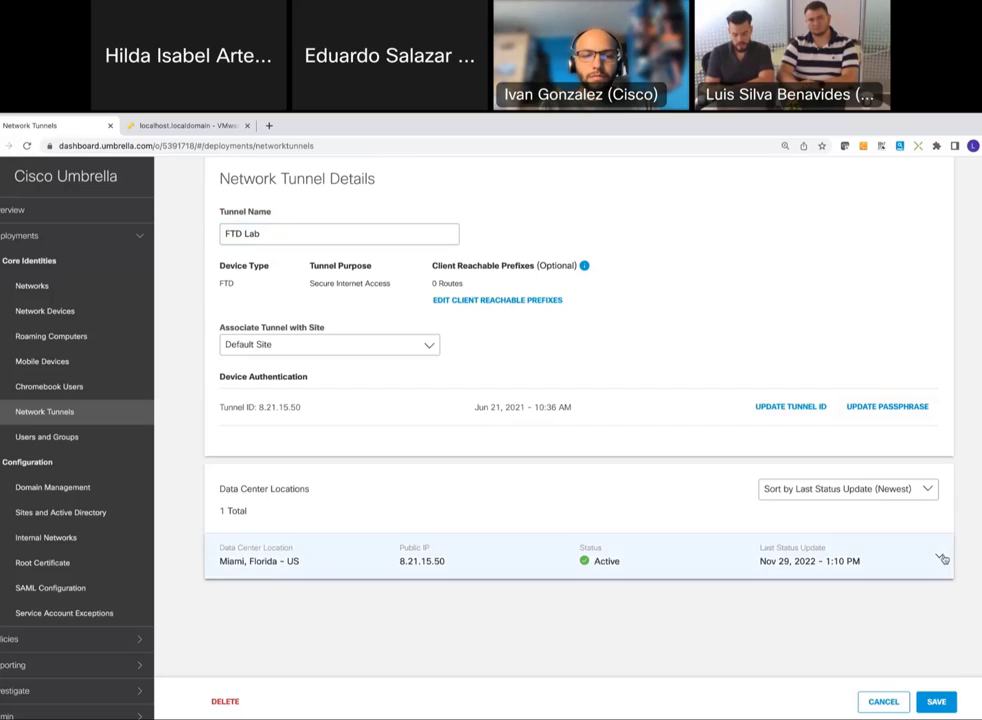
left_click(942, 558)
scroll(615, 471, "down", 1)
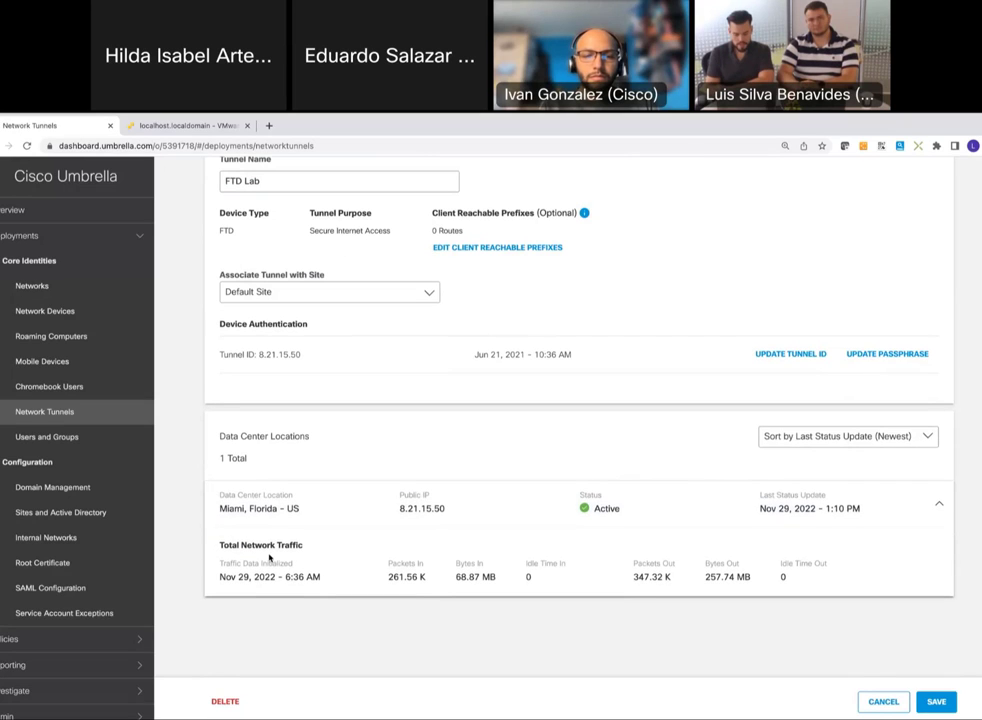
Review the tunnel's incoming and outgoing traffic figures, highlighting Bytes In and Packets Out
left_click_drag(221, 579, 500, 579)
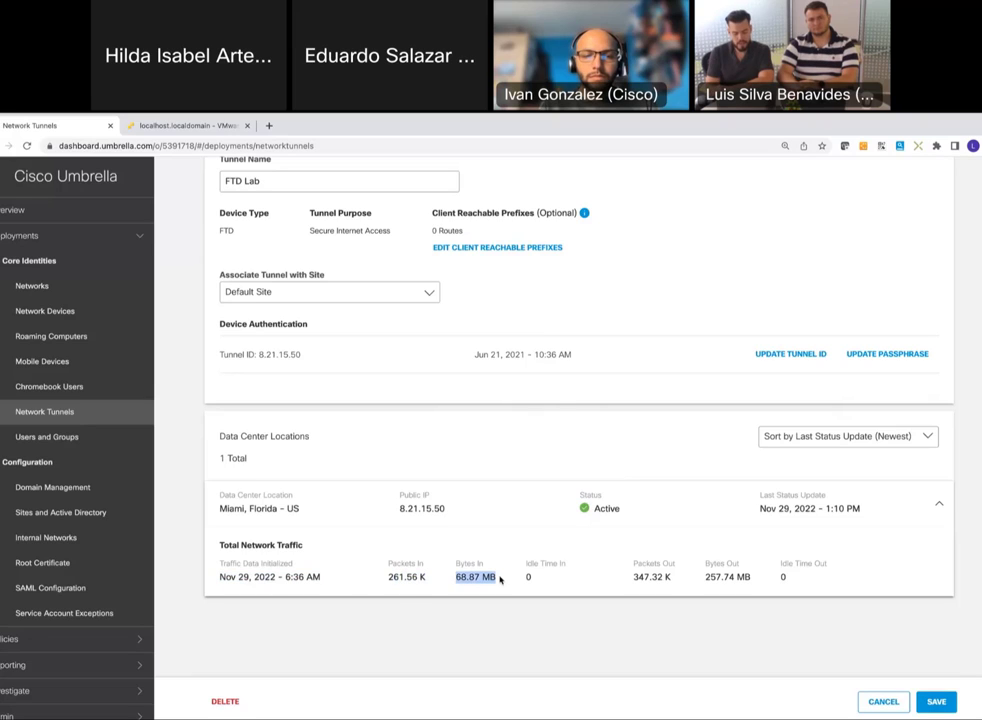
left_click_drag(618, 587, 672, 580)
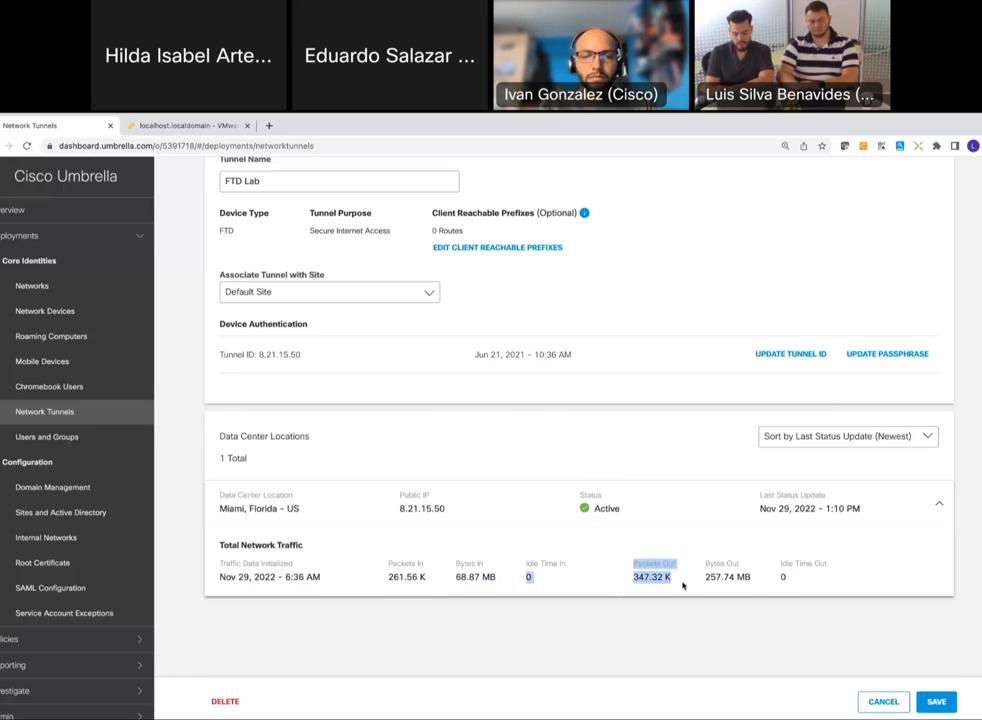
left_click(718, 563)
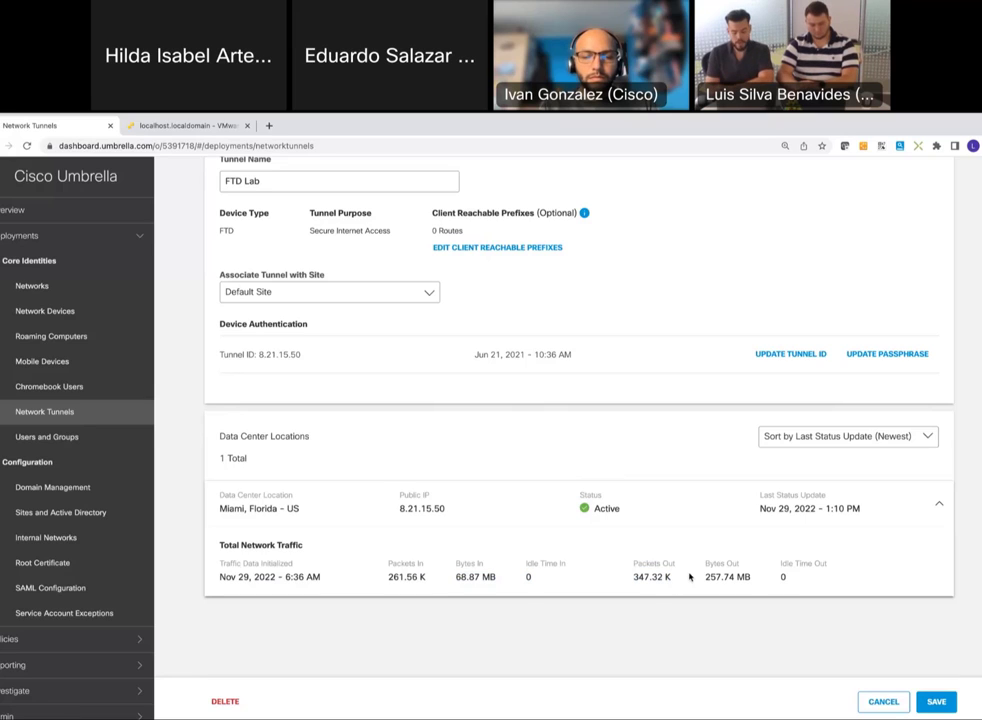
left_click_drag(641, 578, 672, 578)
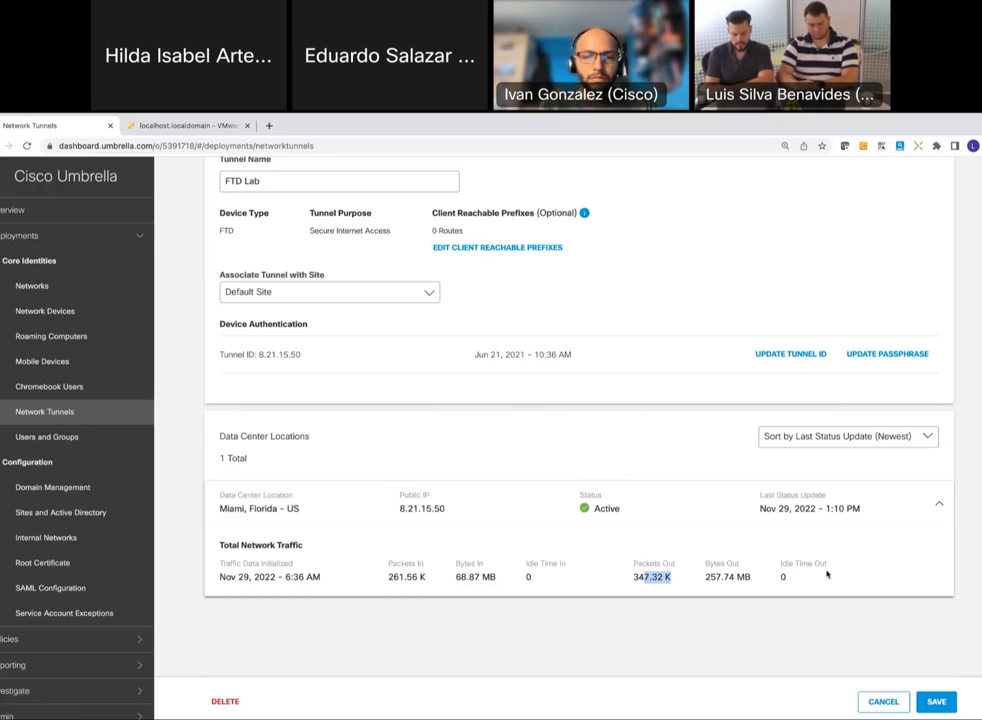
Highlight the Idle Time Out label and the outgoing traffic fields of the Miami data center location, and look over the tunnel details
left_click_drag(829, 565, 772, 562)
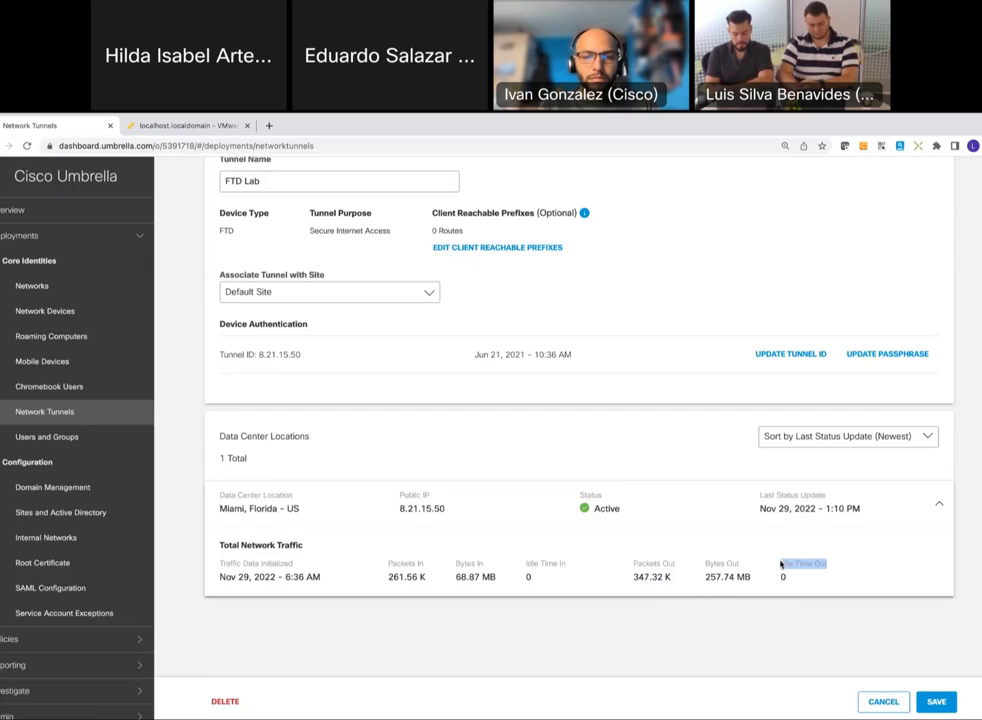
scroll(725, 552, "up", 2)
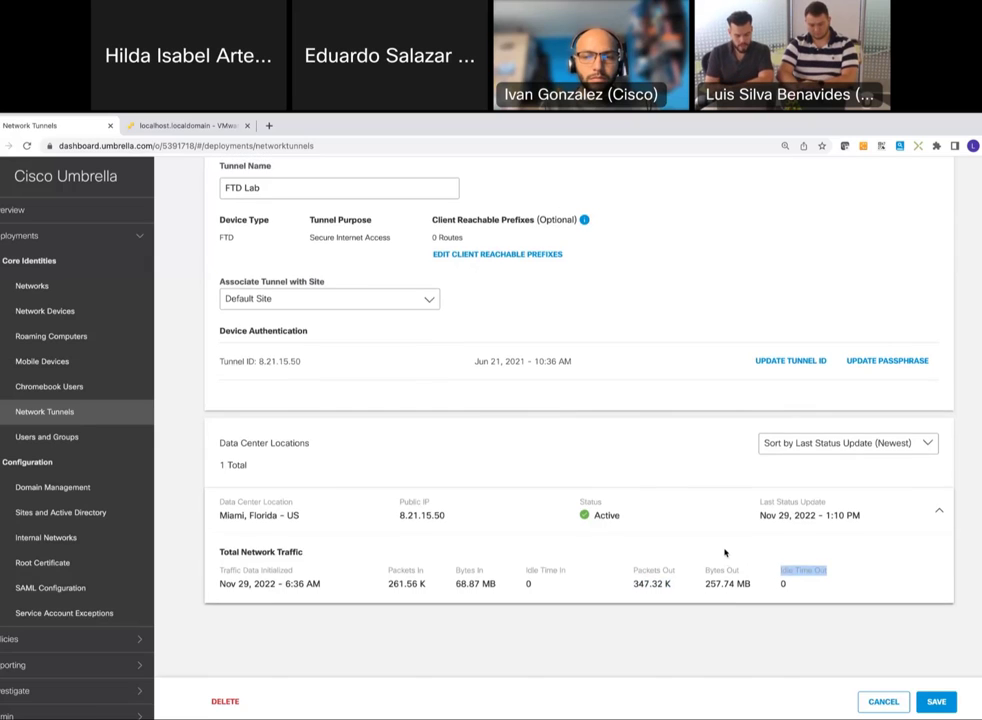
scroll(725, 552, "down", 2)
scroll(725, 552, "down", 1)
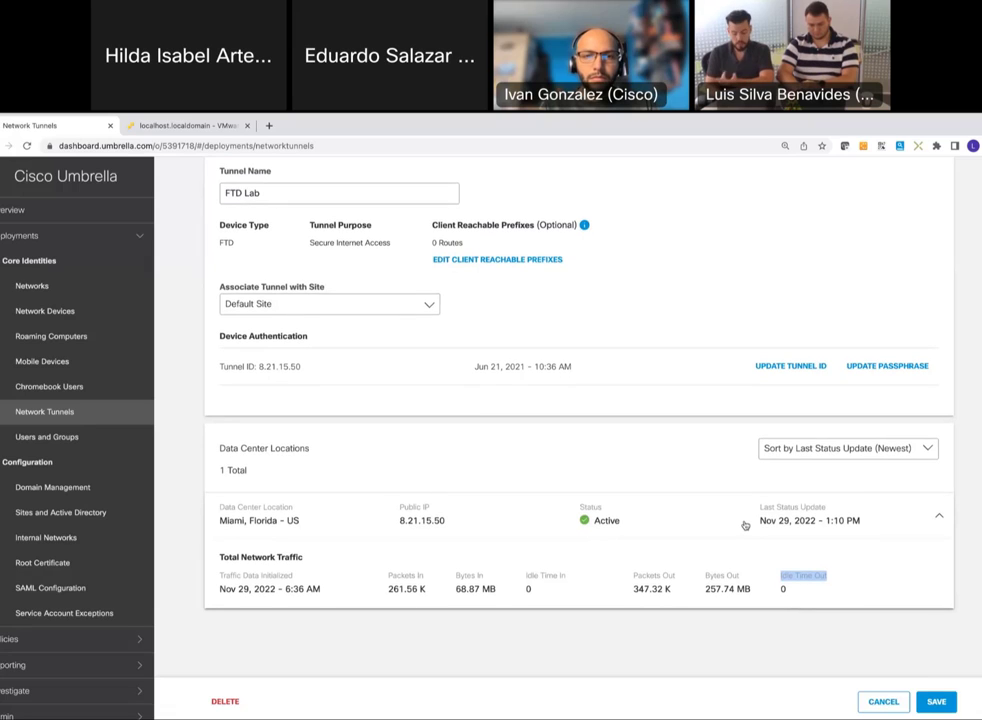
scroll(745, 525, "down", 3)
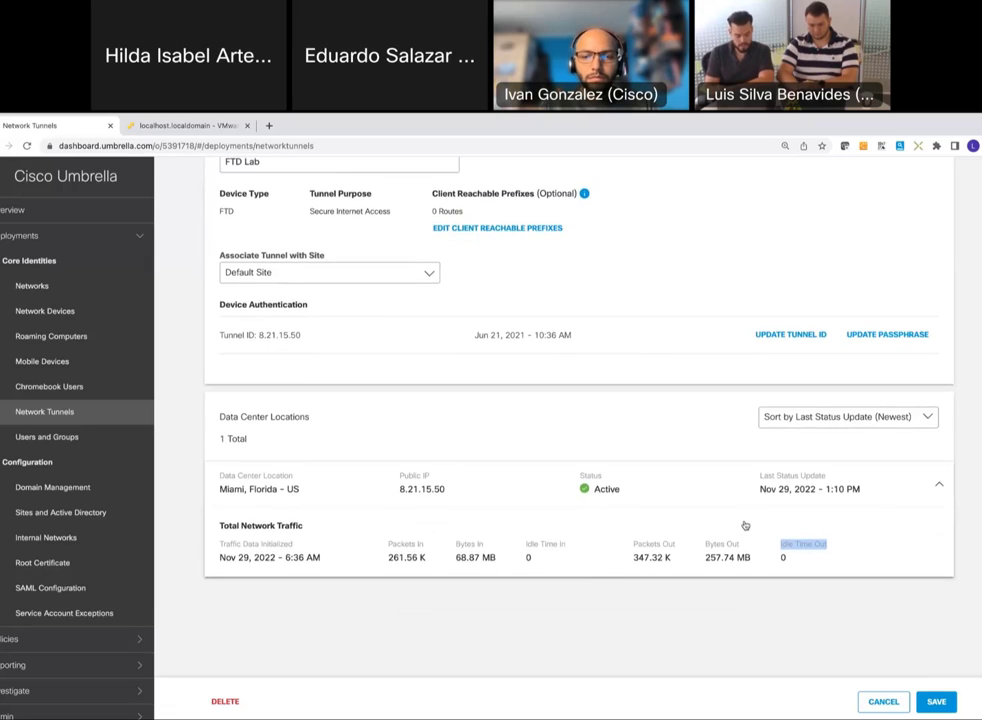
left_click_drag(815, 546, 612, 533)
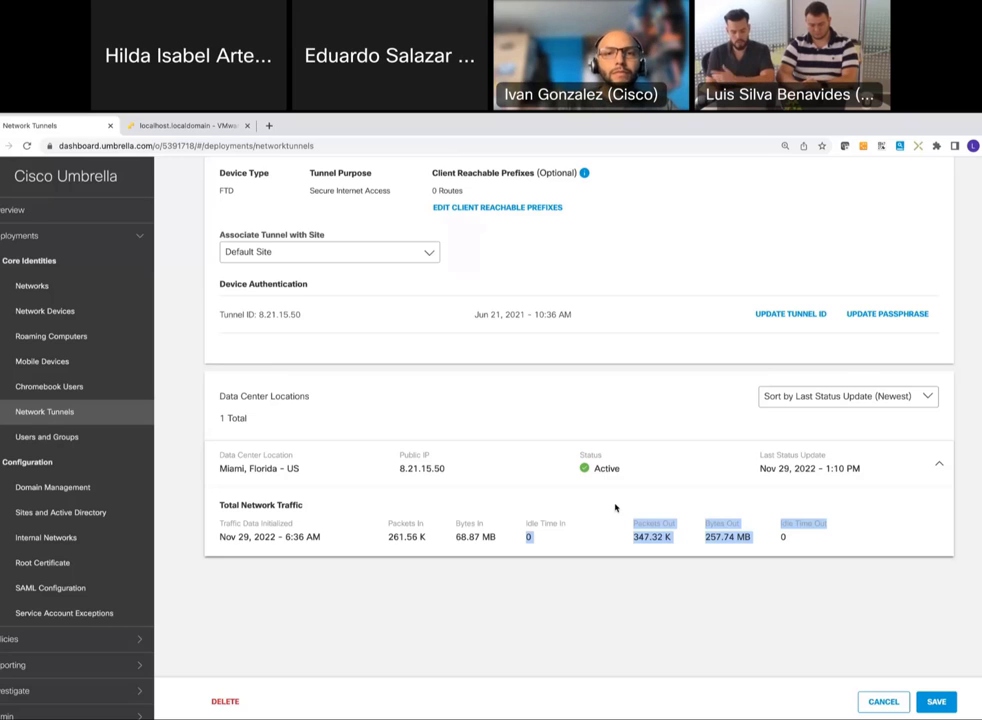
left_click(596, 523)
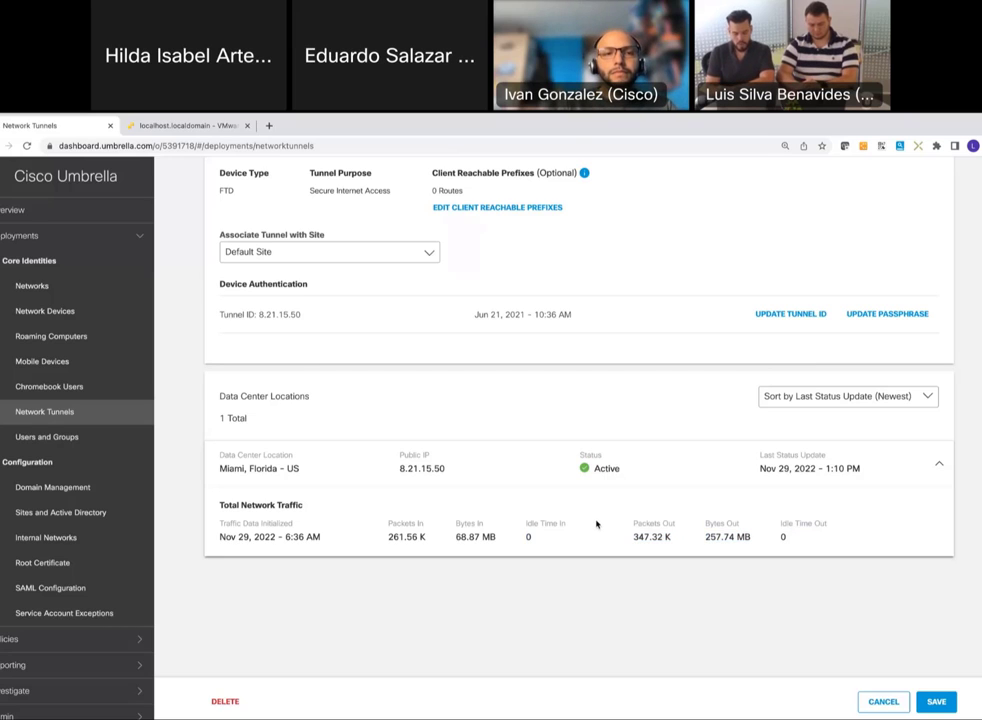
scroll(596, 523, "down", 1)
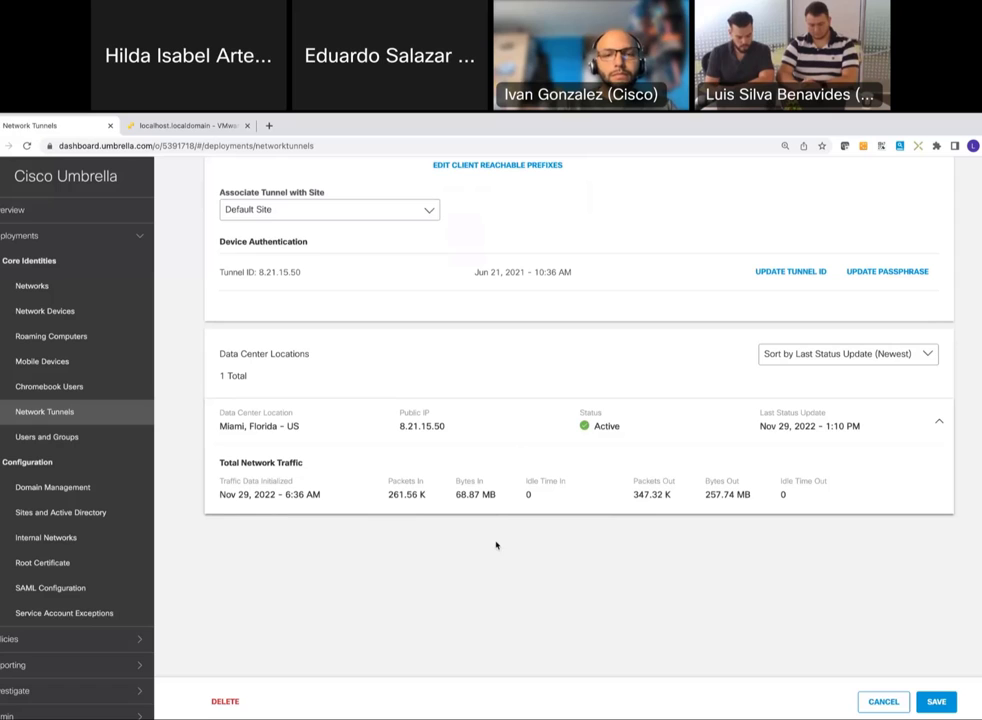
scroll(496, 545, "down", 1)
scroll(487, 545, "up", 4)
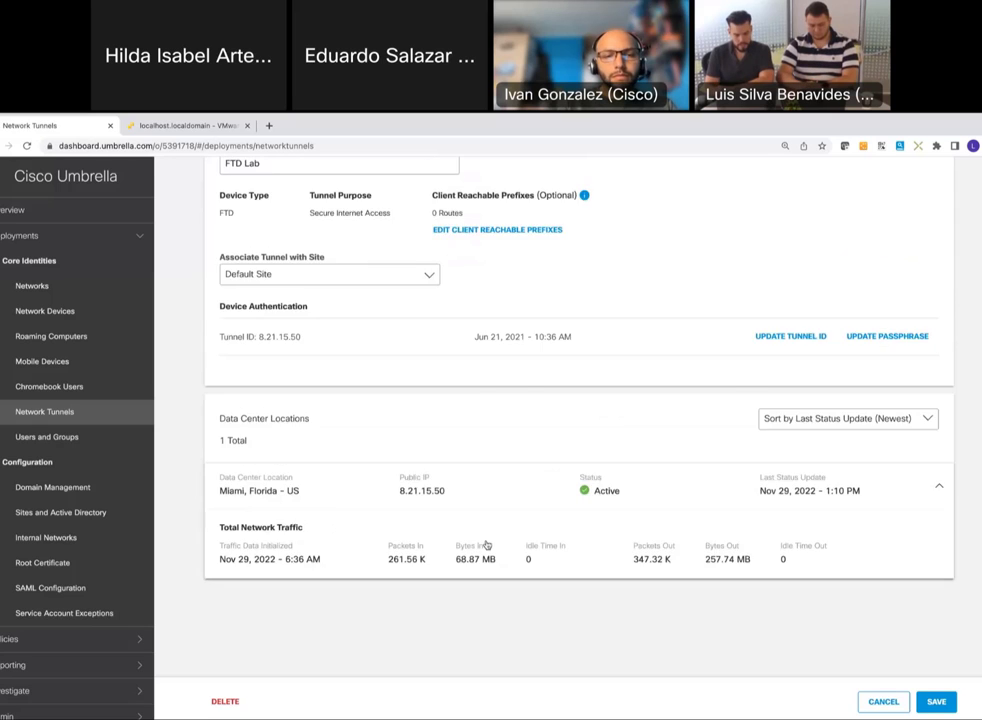
Switch to the Win10 Roaming virtual machine in VMware ESXi and highlight the protection message on its Cisco Umbrella policy test page
left_click(181, 127)
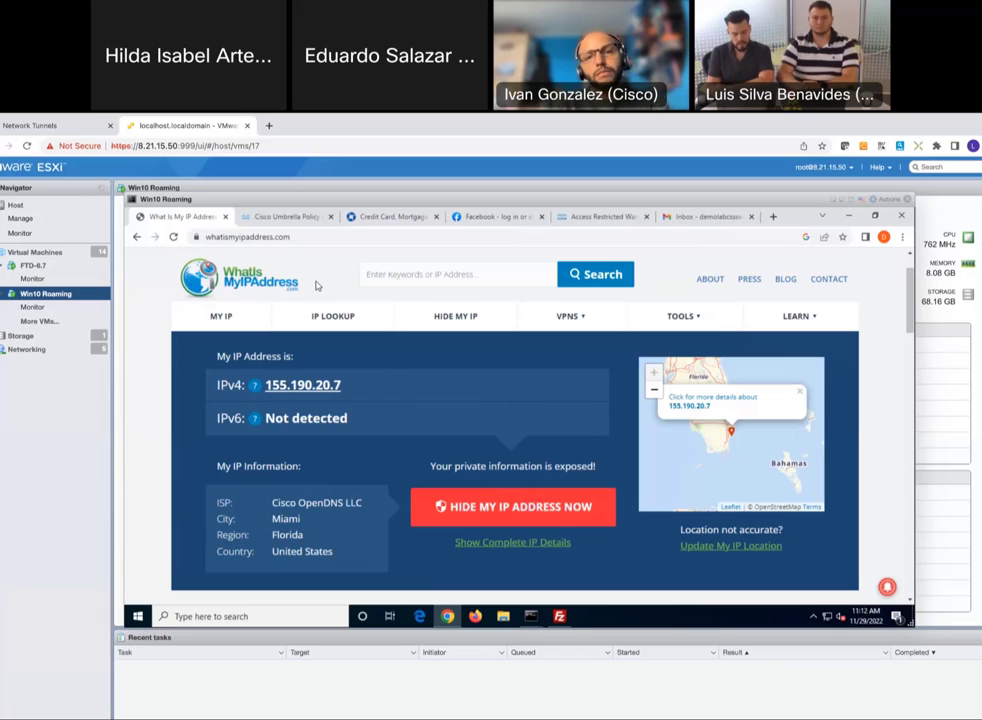
left_click(292, 218)
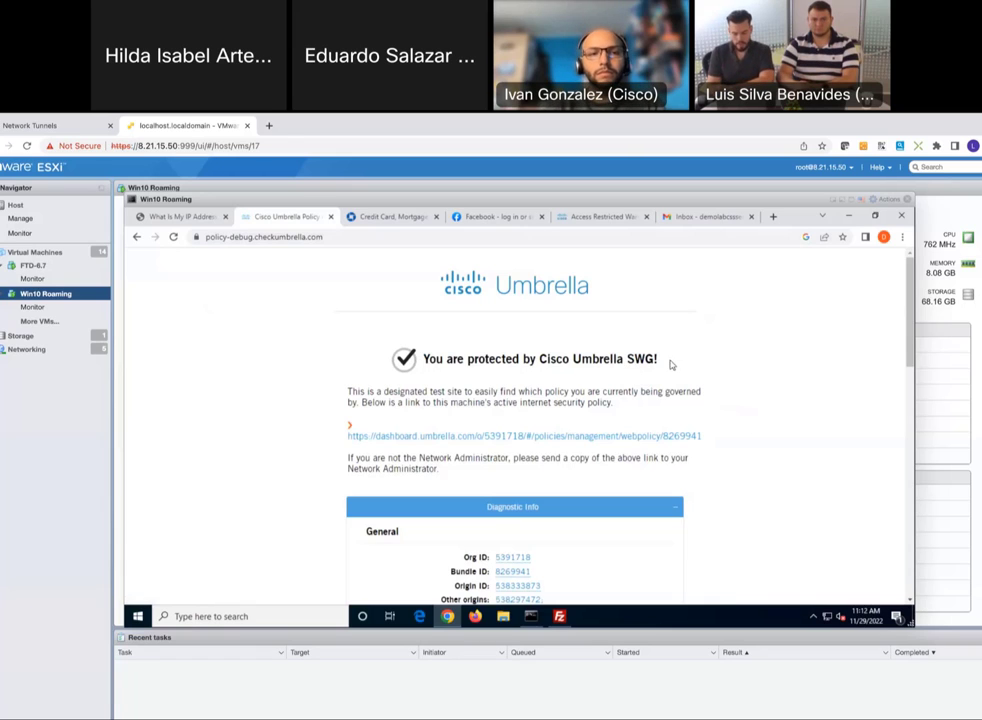
left_click_drag(486, 362, 447, 360)
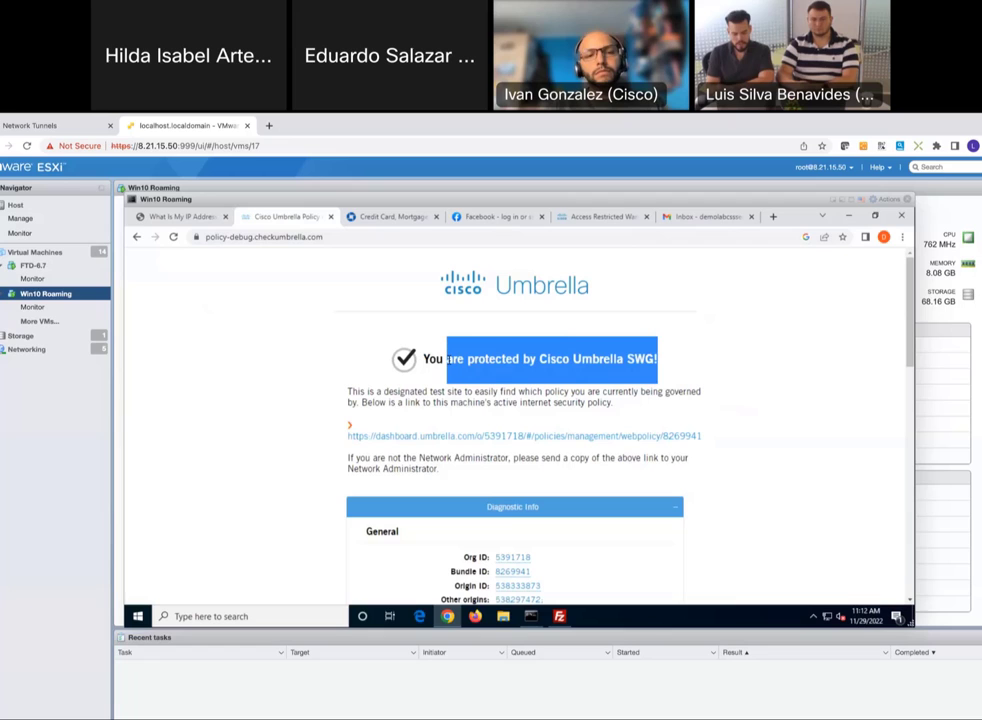
left_click(687, 362)
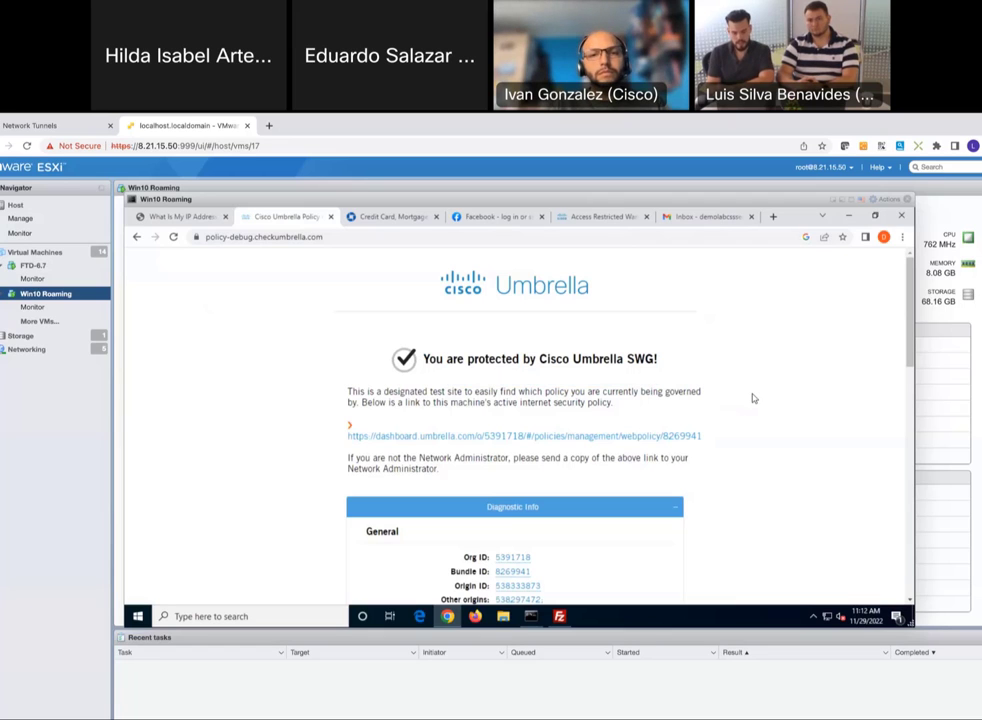
Examine the General section of the page's Diagnostic Info, highlighting the DC Location value
scroll(753, 398, "down", 5)
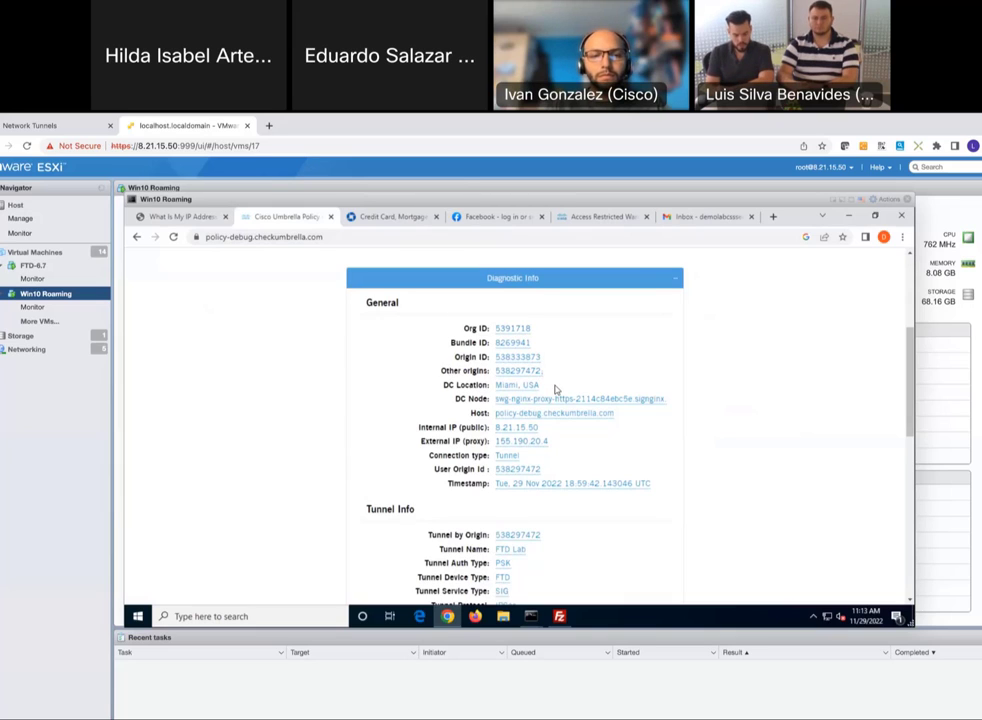
left_click_drag(531, 388, 499, 391)
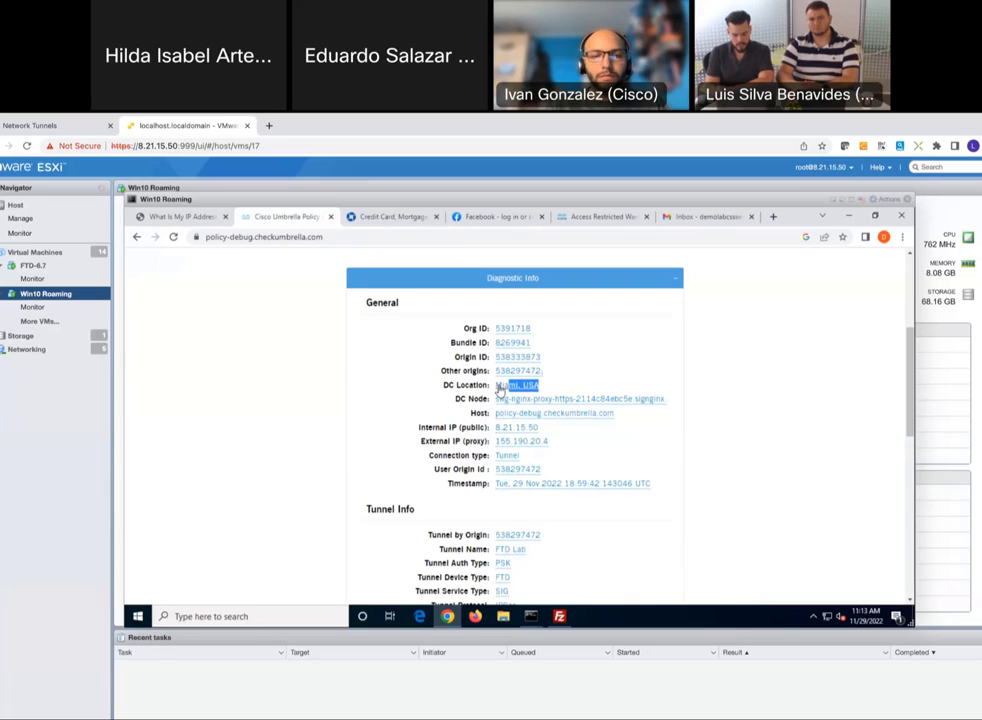
left_click(748, 370)
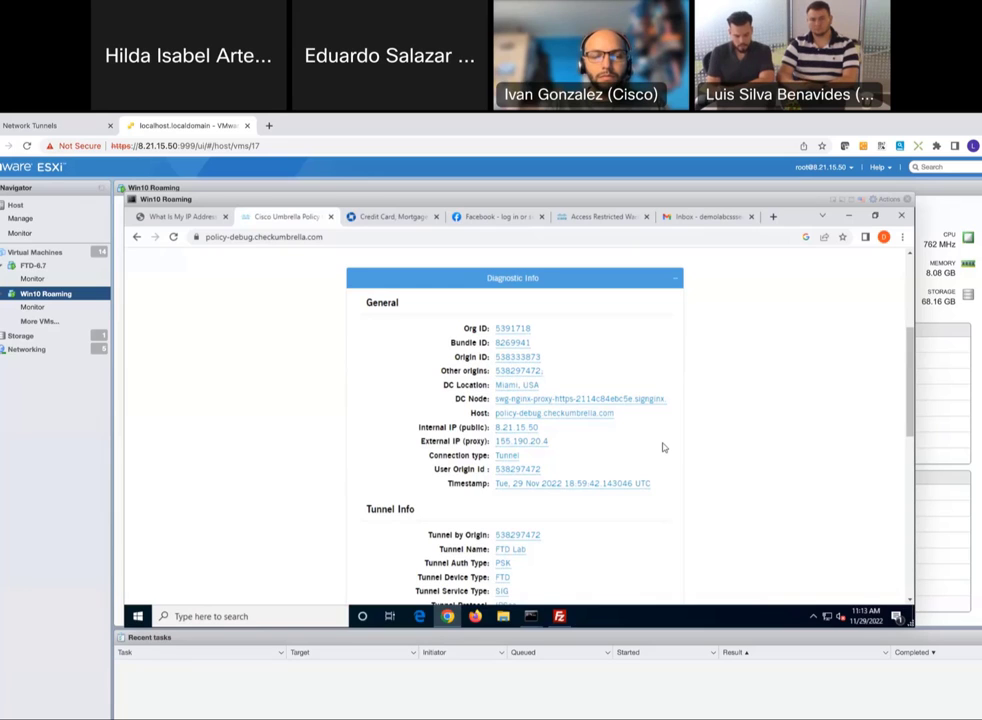
scroll(662, 447, "down", 5)
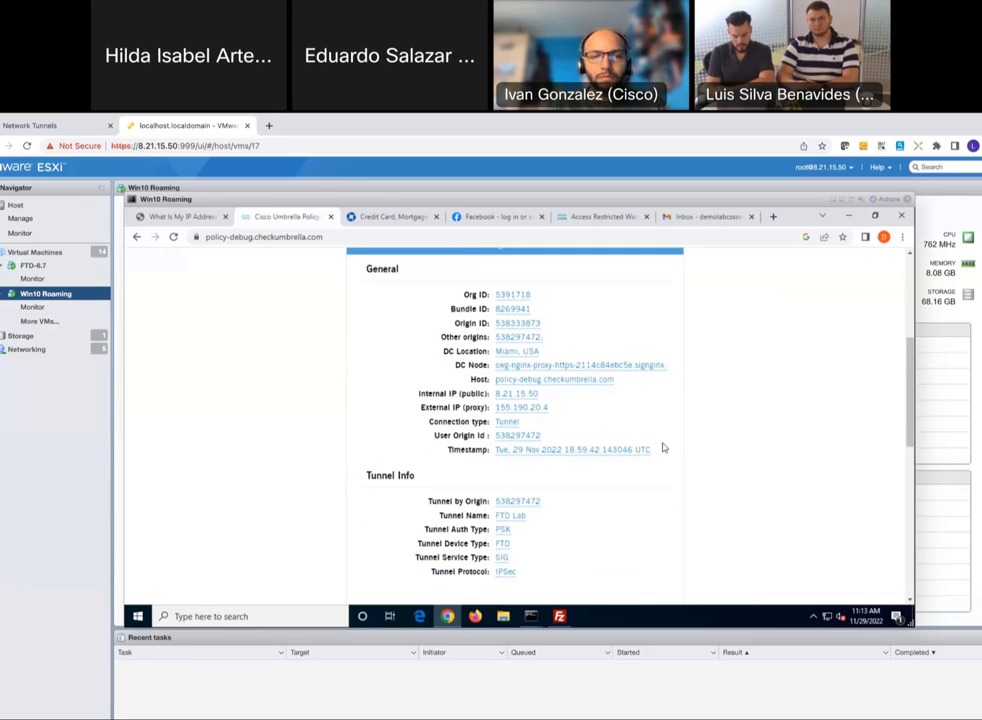
scroll(662, 447, "up", 3)
scroll(662, 447, "up", 3)
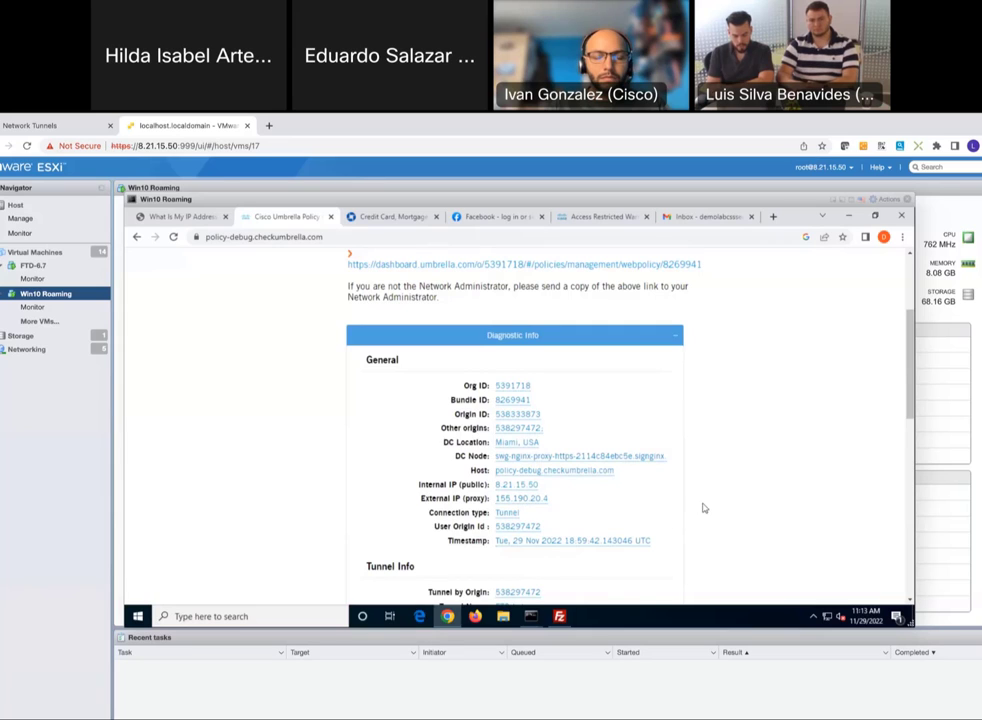
Highlight the Tunnel Name under Tunnel Info, check the Origin Info section and return to the start of the page
scroll(703, 507, "down", 3)
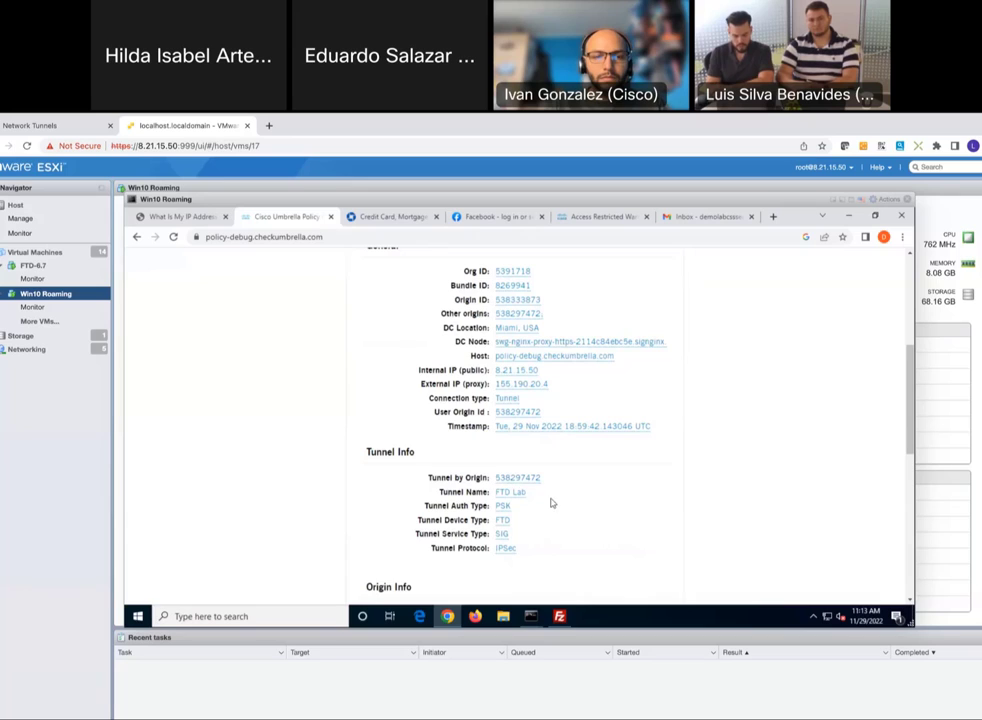
triple_click(502, 494)
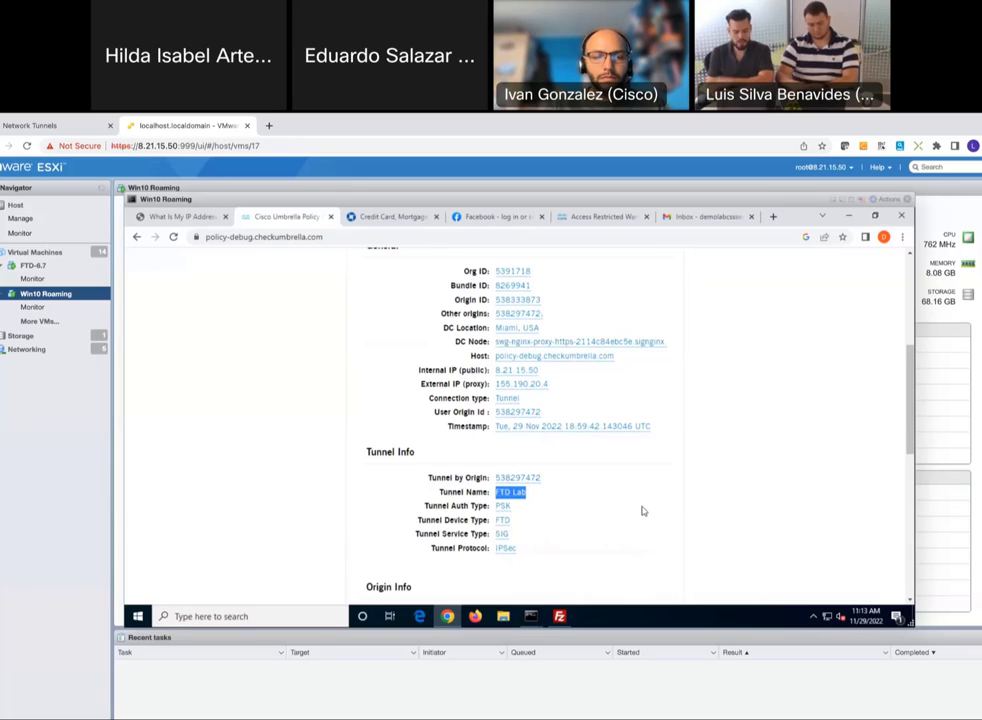
left_click(756, 463)
scroll(746, 486, "down", 3)
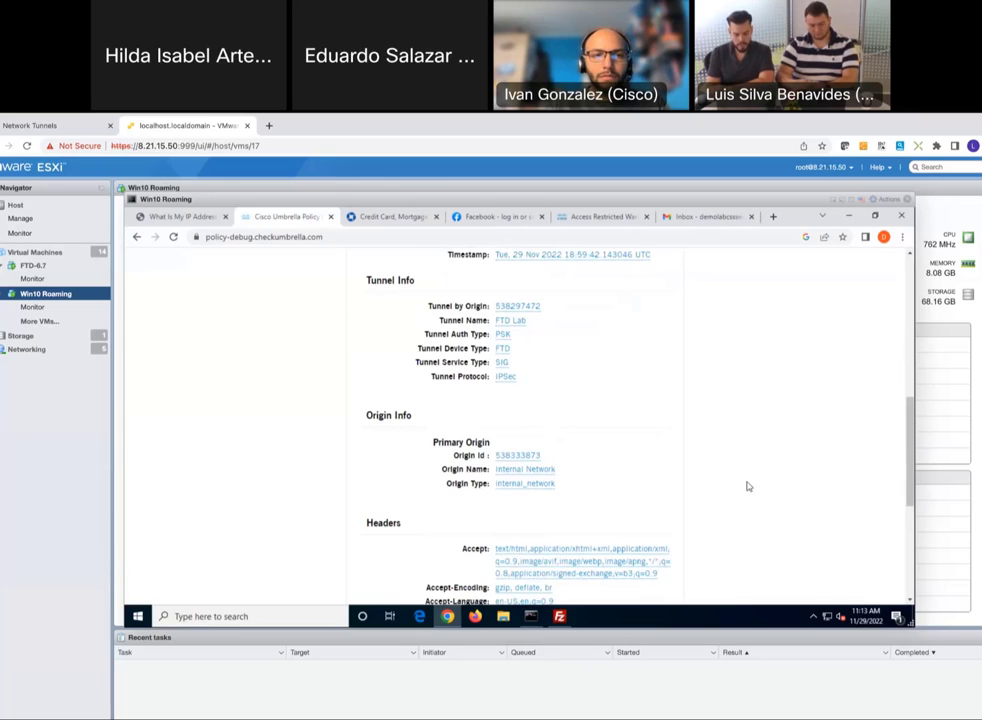
scroll(746, 486, "up", 5)
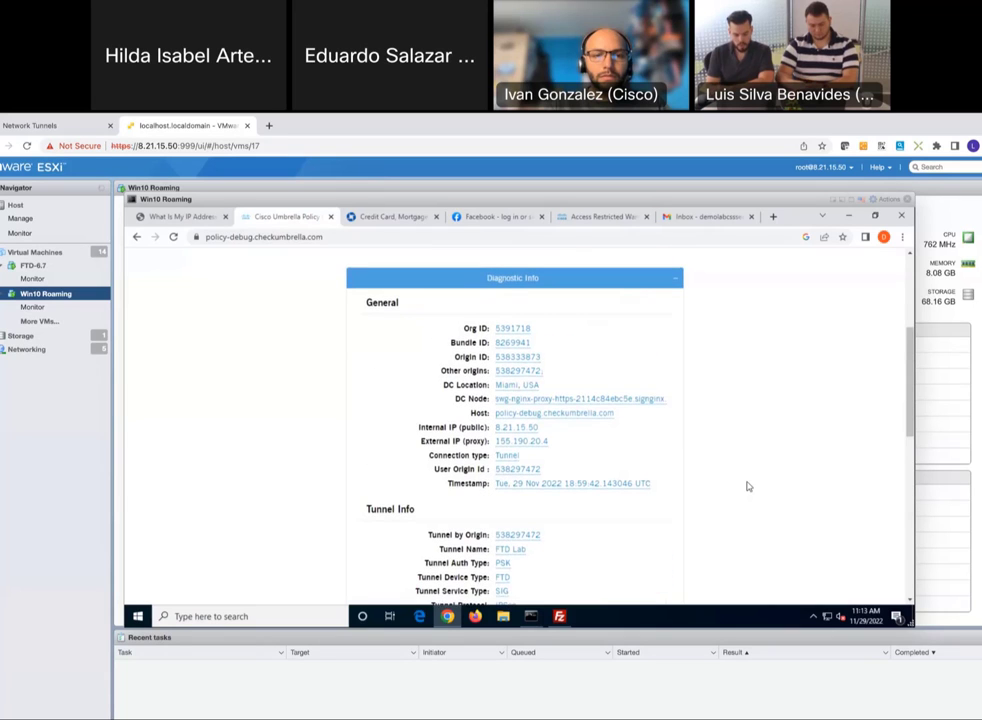
scroll(746, 486, "up", 3)
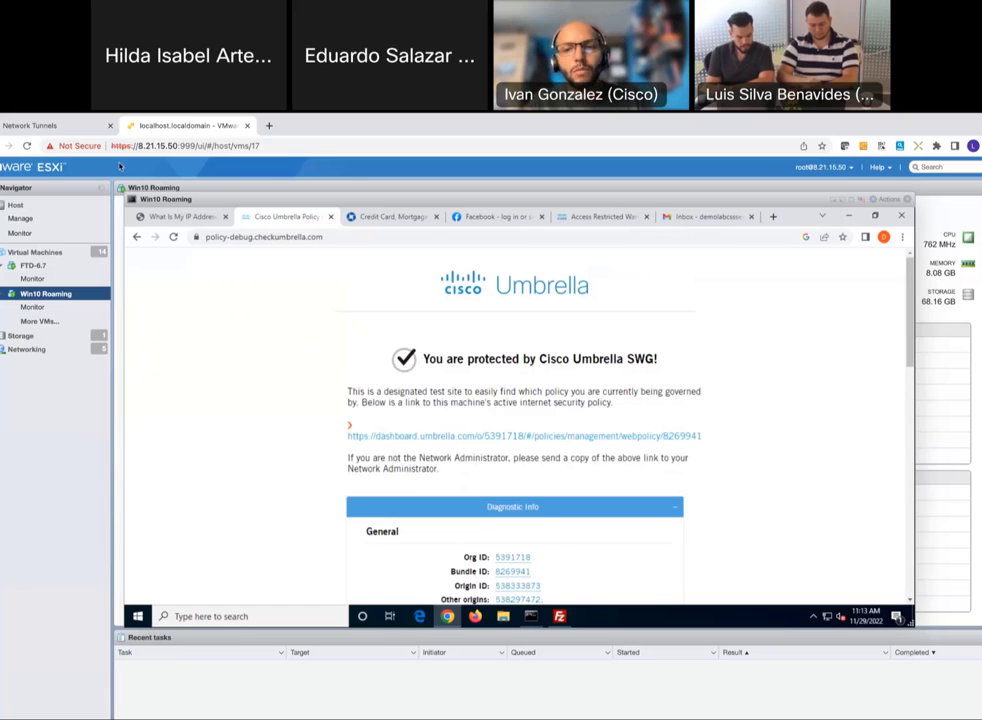
Switch back to the Cisco Umbrella dashboard and start adding a new tunnel from the Network Tunnels list
left_click(38, 124)
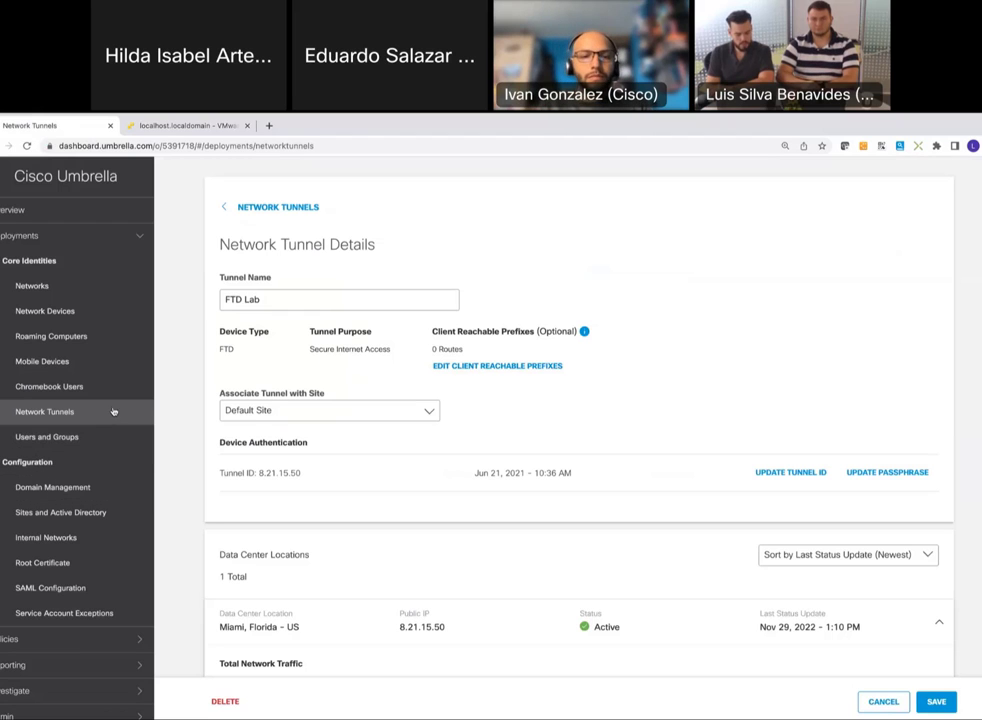
scroll(407, 365, "up", 2)
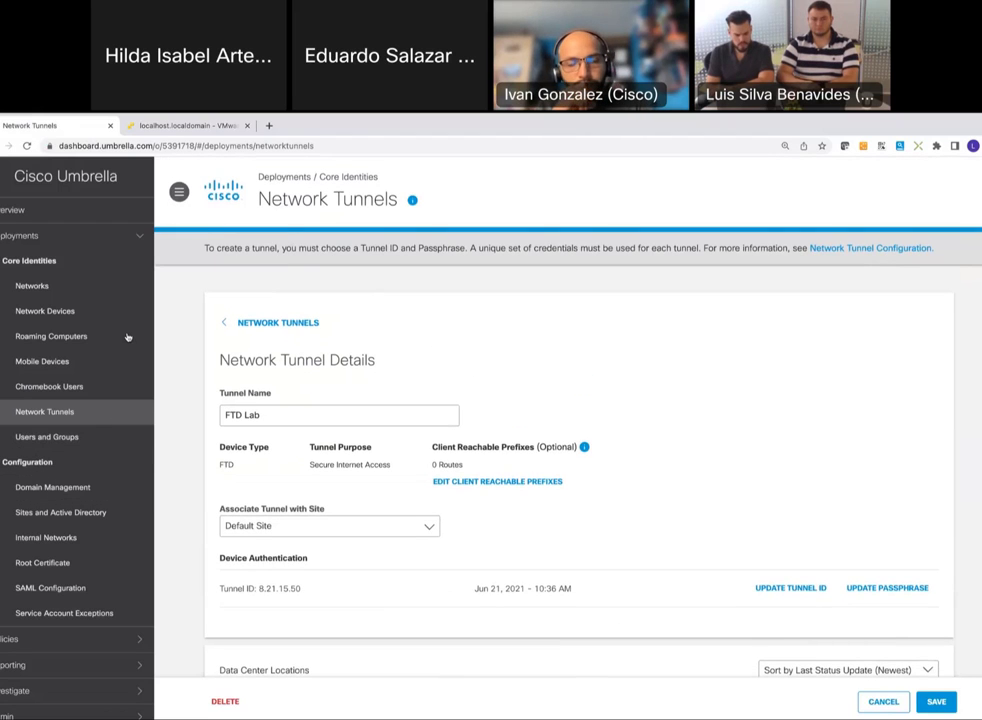
left_click(110, 413)
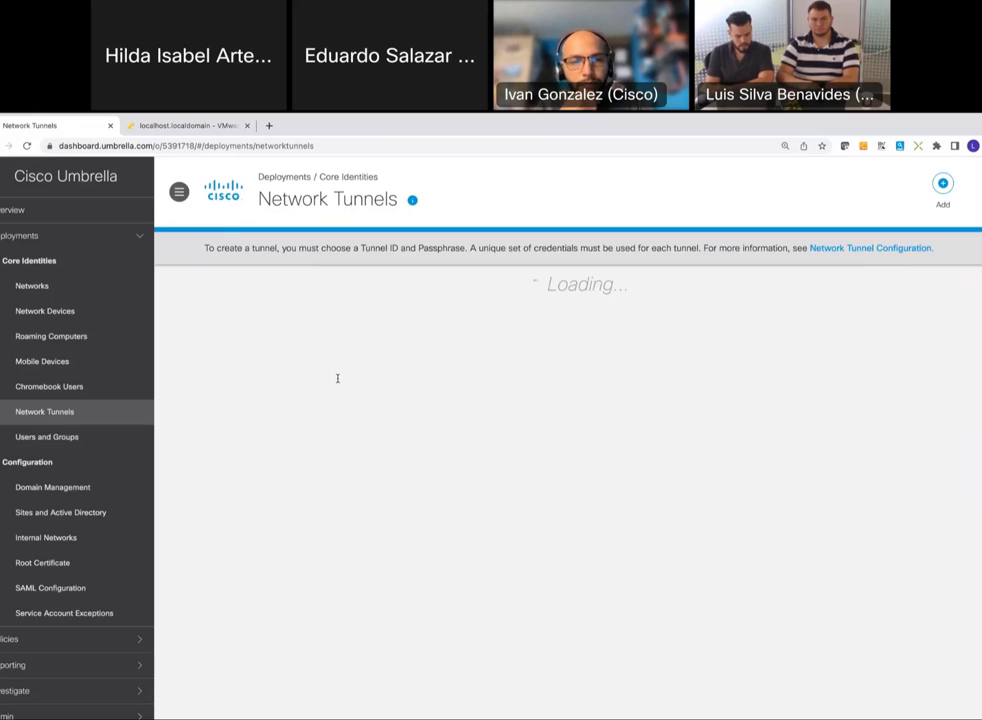
left_click(943, 184)
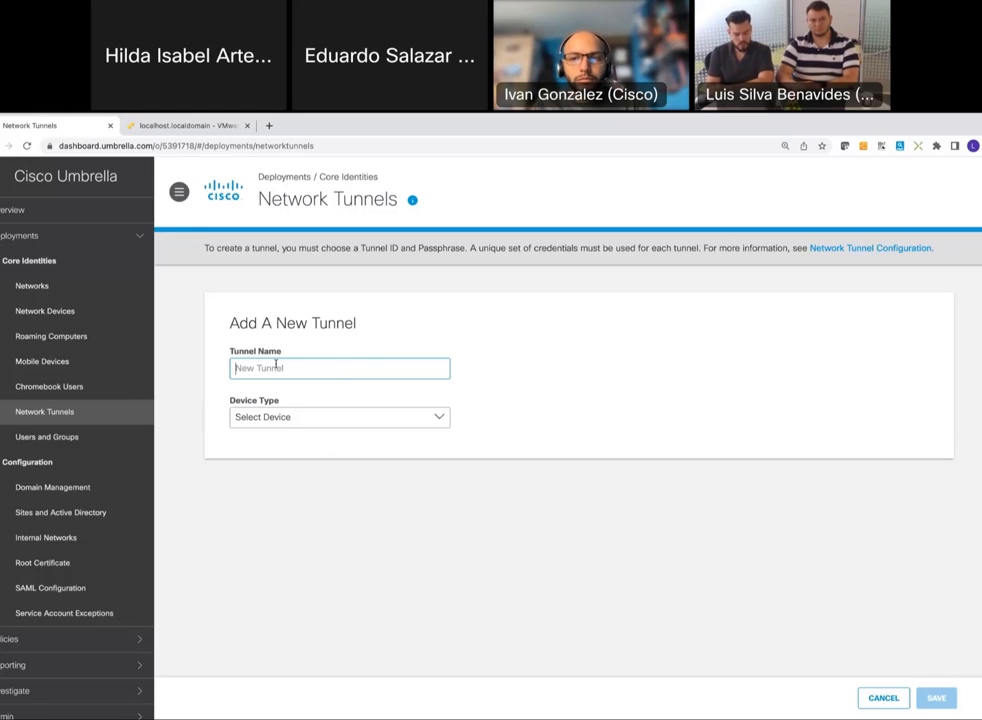
Look through the available device types for the new tunnel and choose FTD
left_click(386, 422)
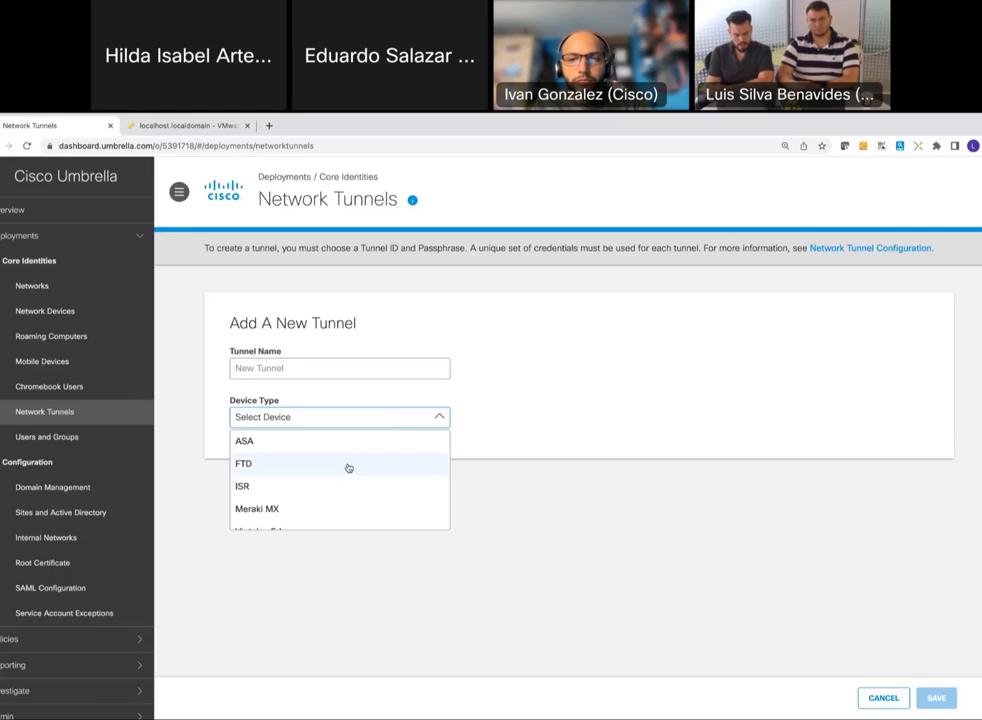
scroll(364, 456, "down", 1)
scroll(364, 456, "up", 1)
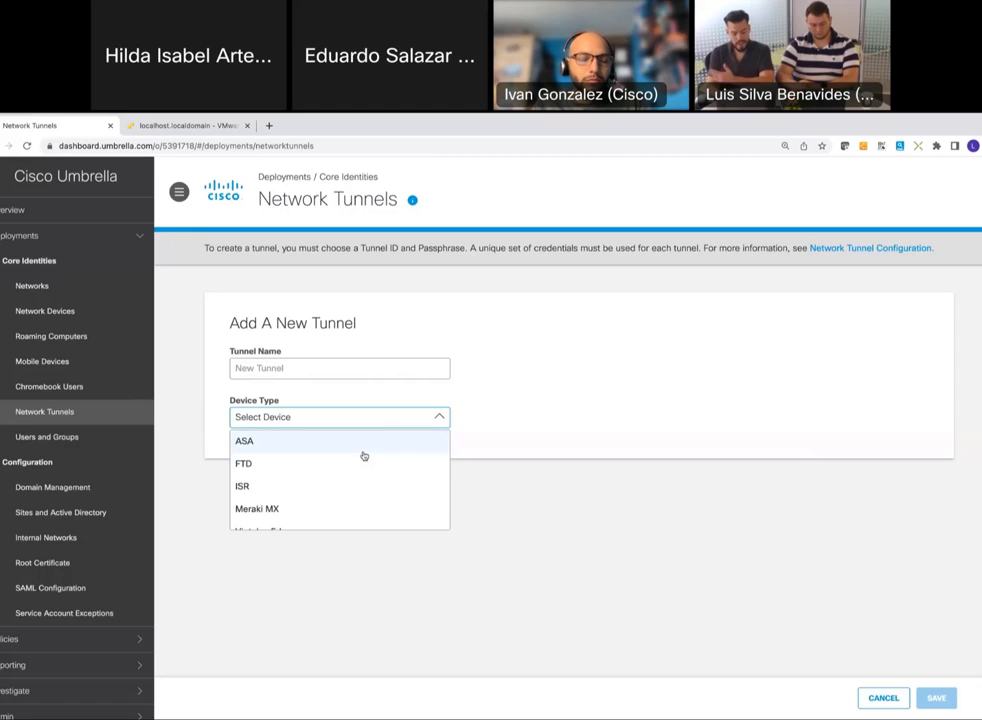
scroll(339, 500, "down", 3)
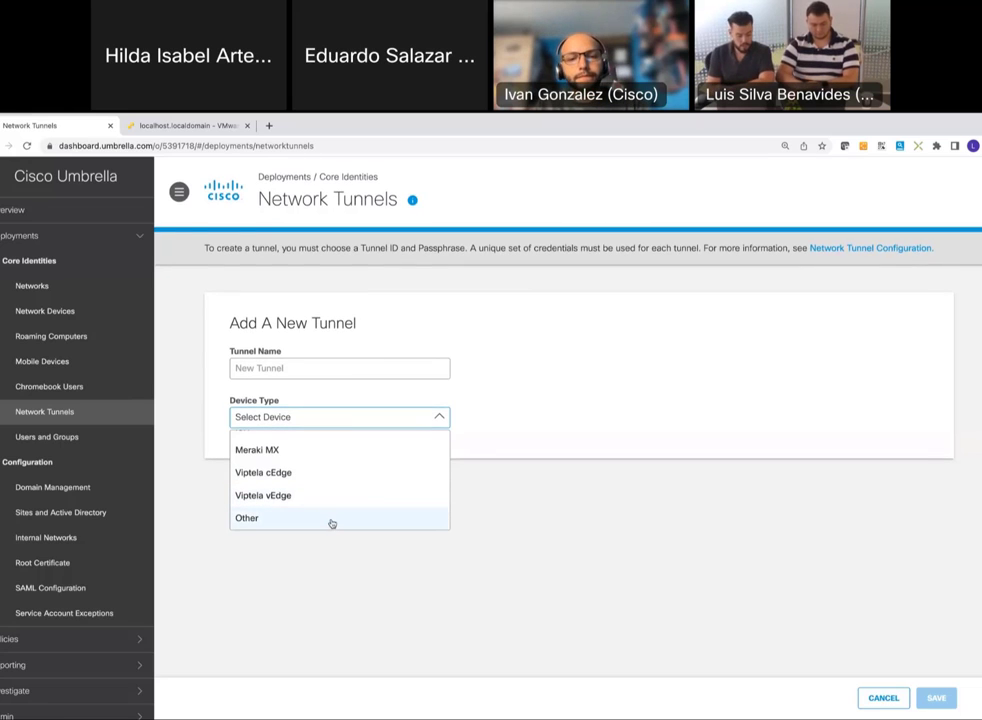
scroll(329, 462, "up", 1)
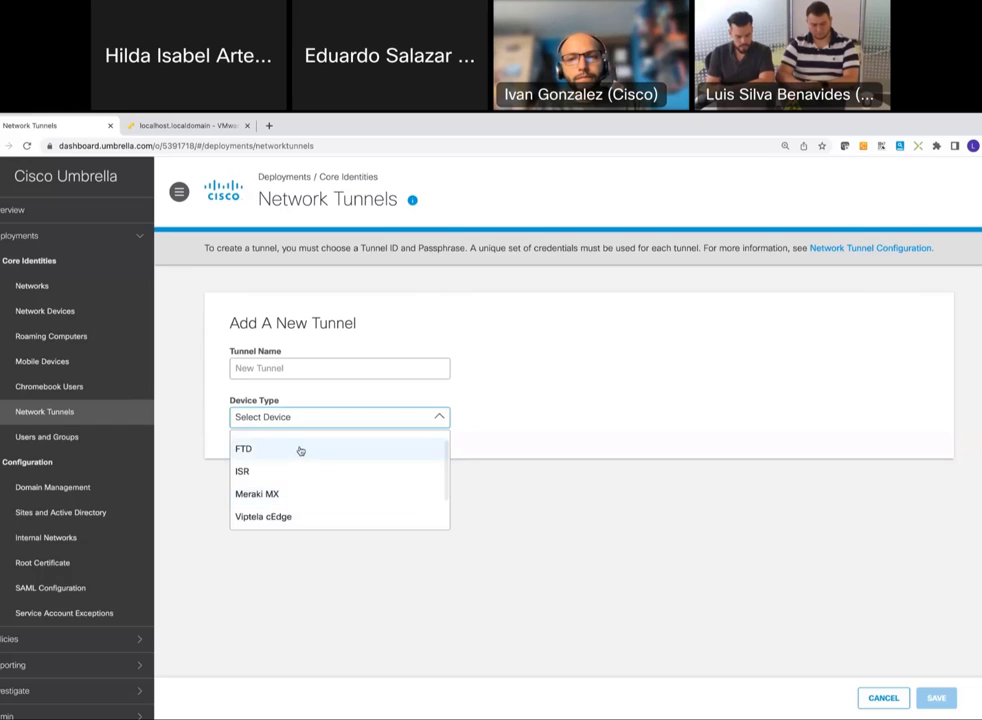
left_click(300, 450)
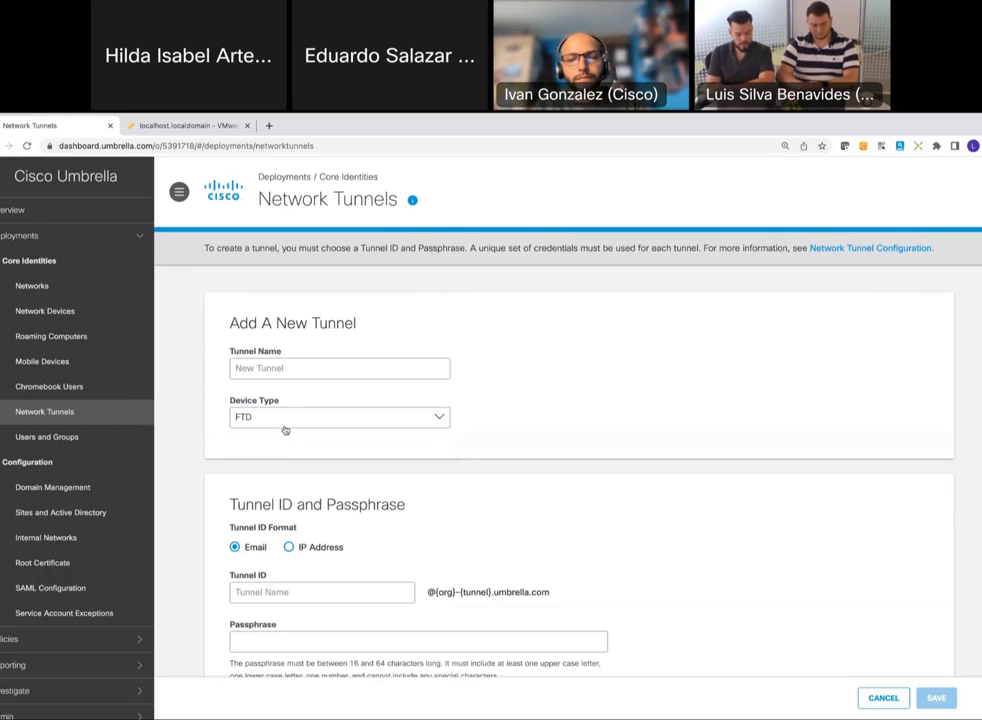
Preview the IP Address format for the Tunnel ID, return it to Email, and view the passphrase, site and routing settings
scroll(390, 525, "down", 3)
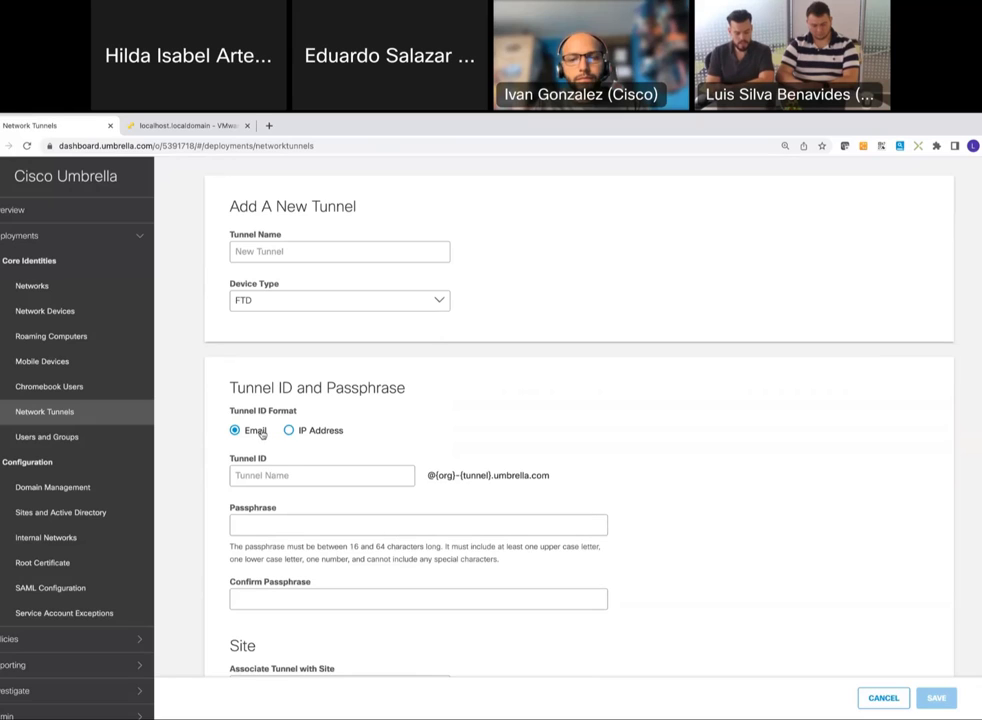
left_click(327, 432)
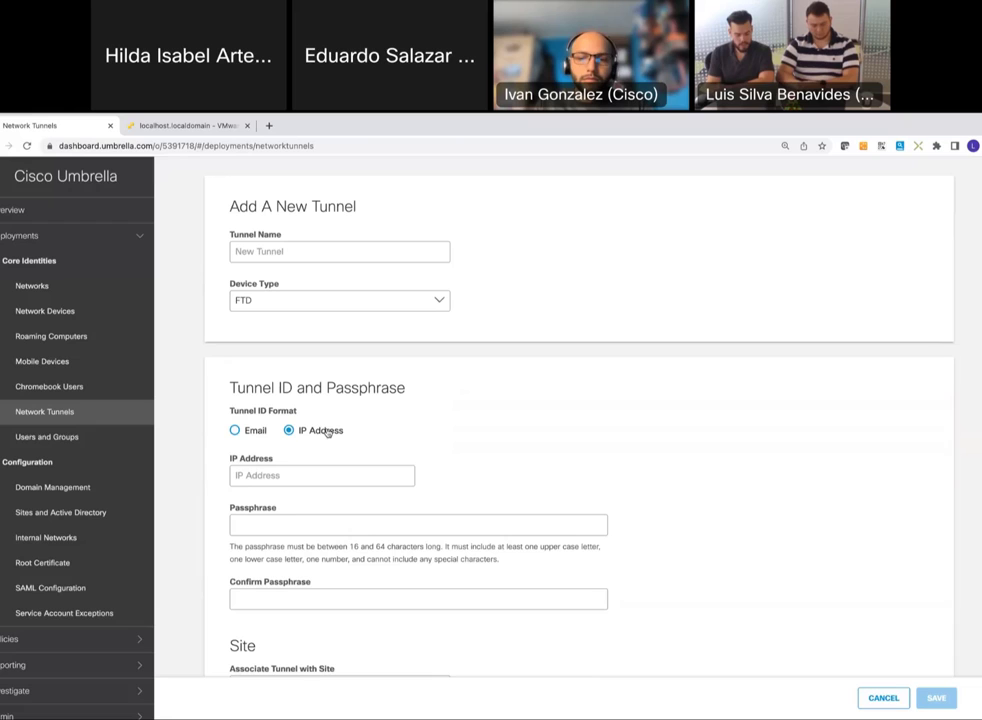
left_click(255, 437)
scroll(327, 408, "down", 1)
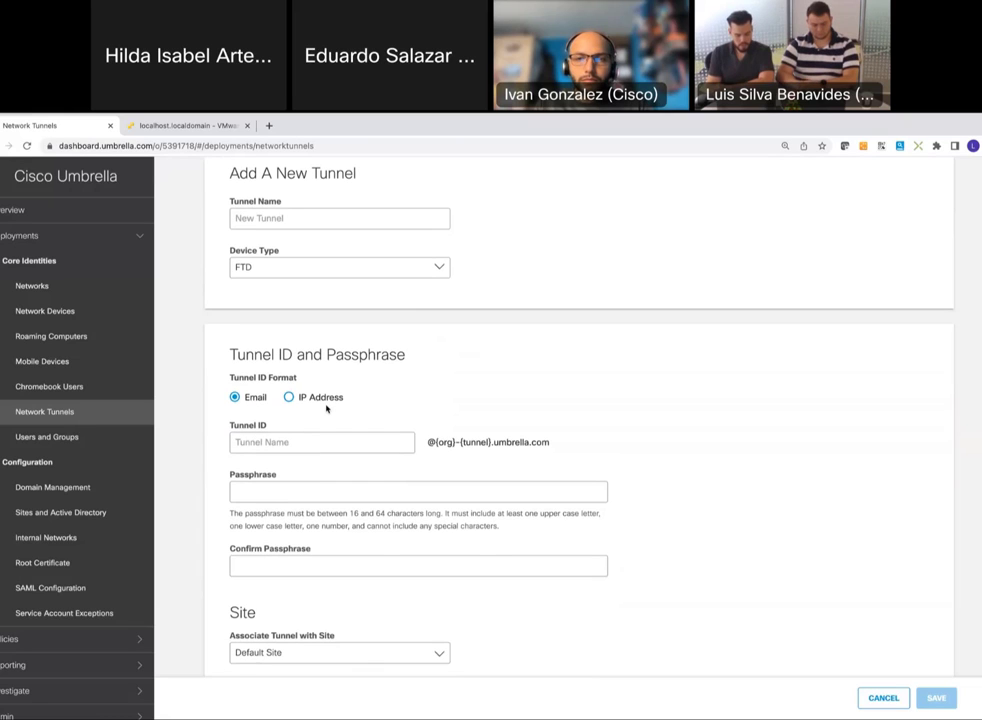
scroll(302, 549, "down", 2)
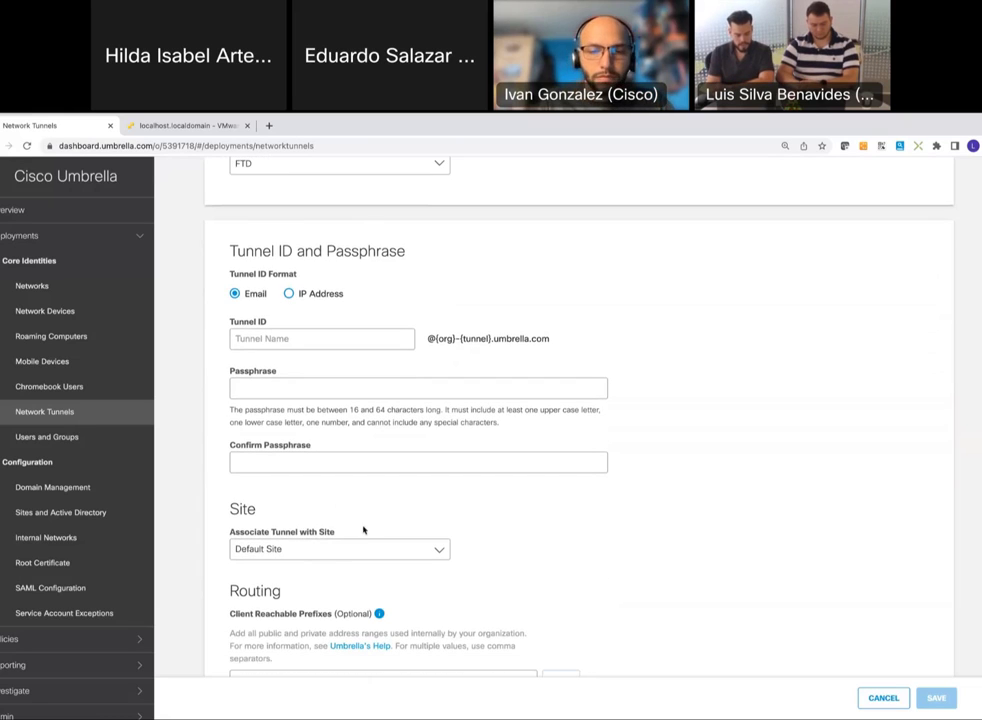
View the sites available for the new tunnel and highlight the Client Reachable Prefixes label under Routing
left_click(357, 555)
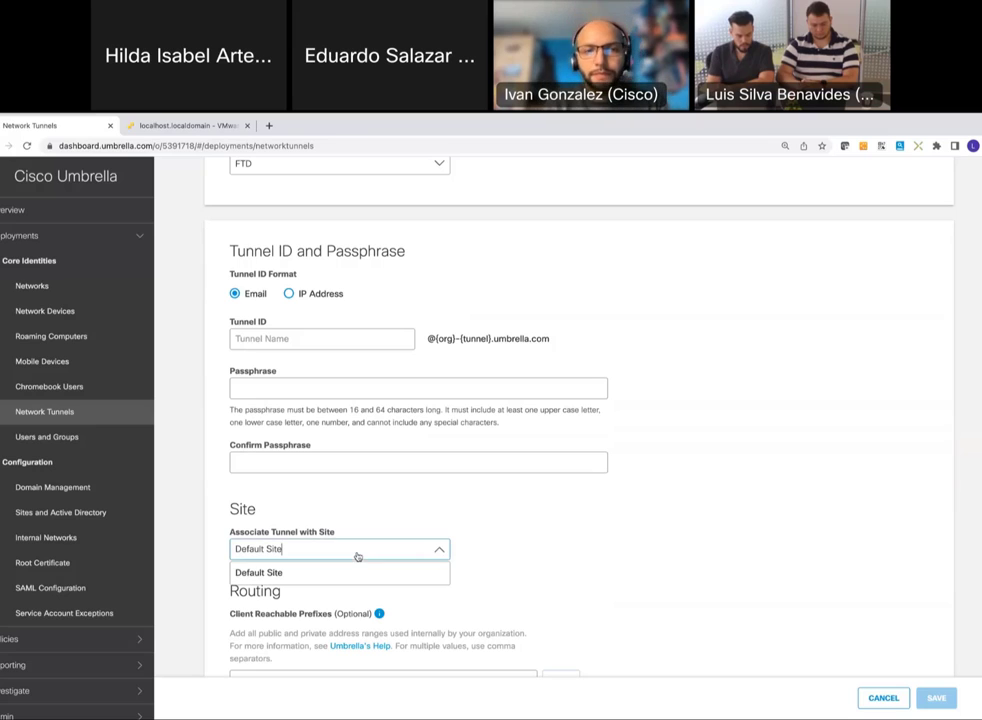
left_click(489, 549)
scroll(489, 549, "down", 1)
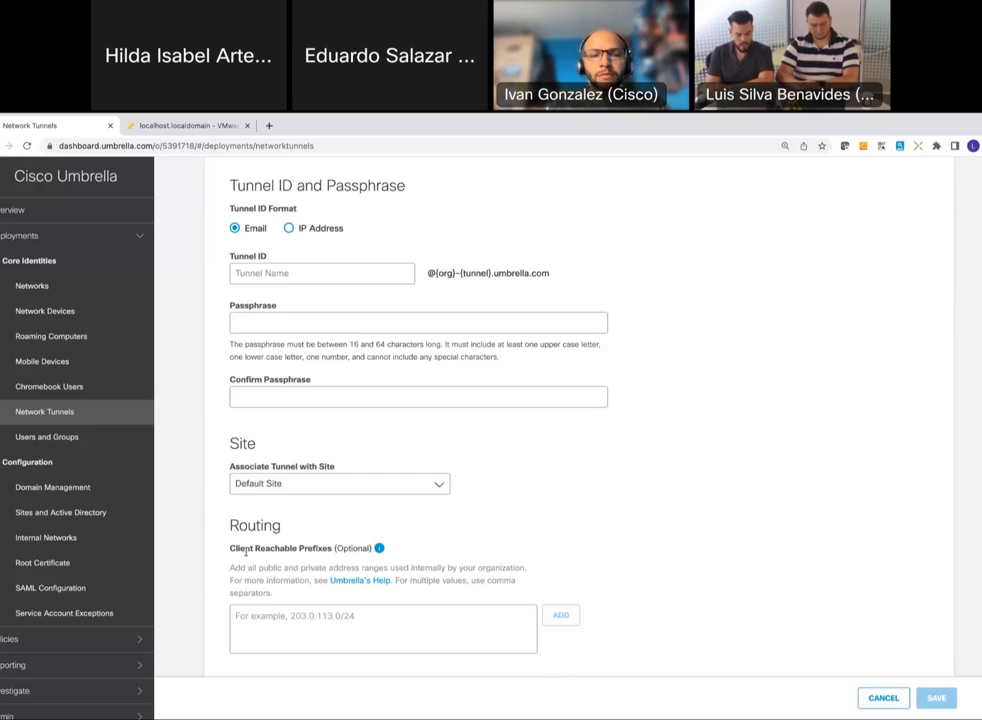
left_click_drag(332, 549, 228, 556)
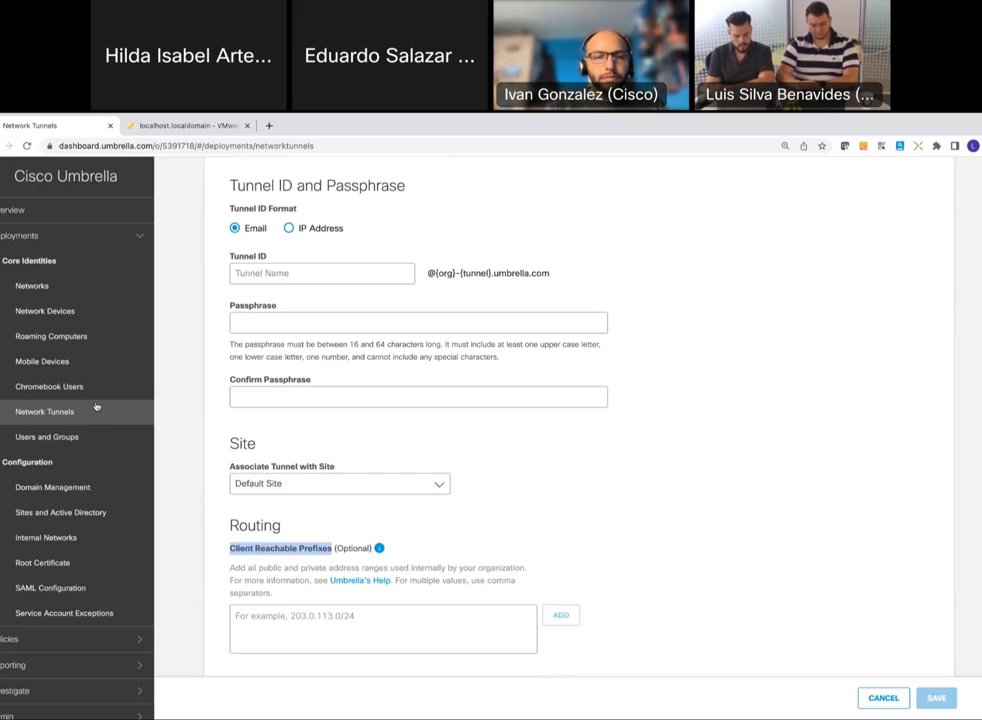
Leave the new tunnel form, view the DNS Policies and go on to the Firewall Policy page
left_click(139, 242)
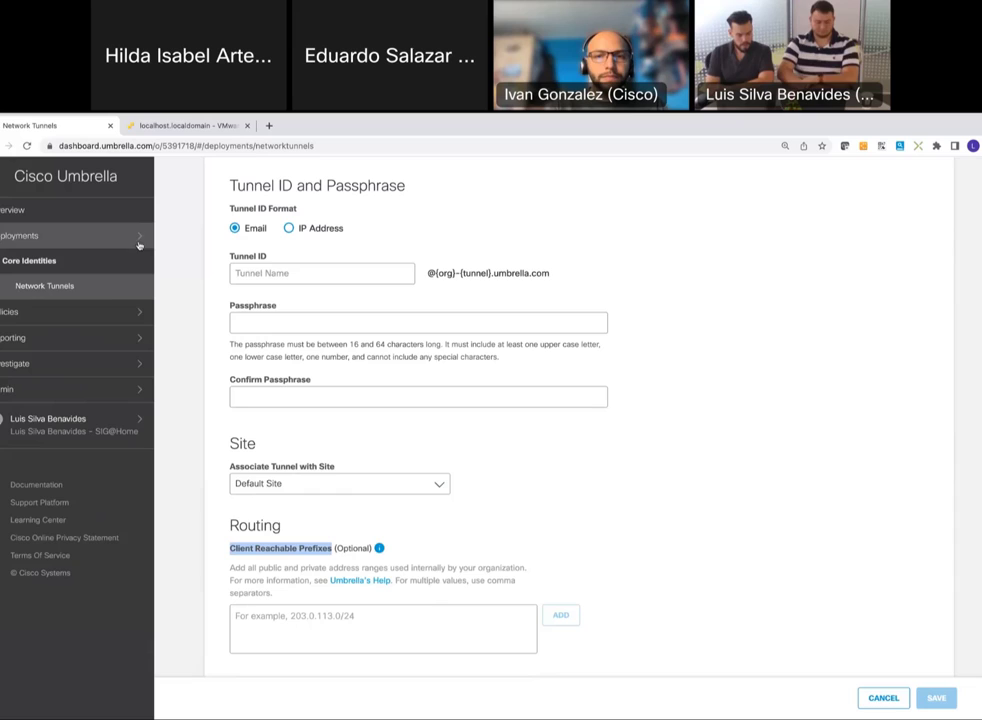
left_click(84, 314)
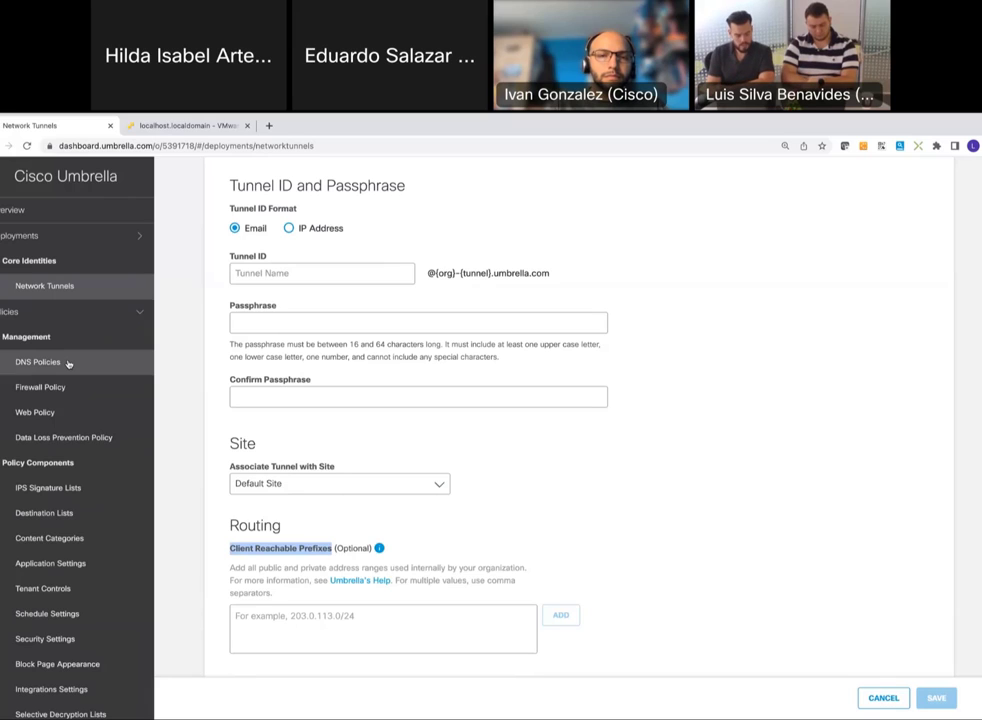
left_click(68, 364)
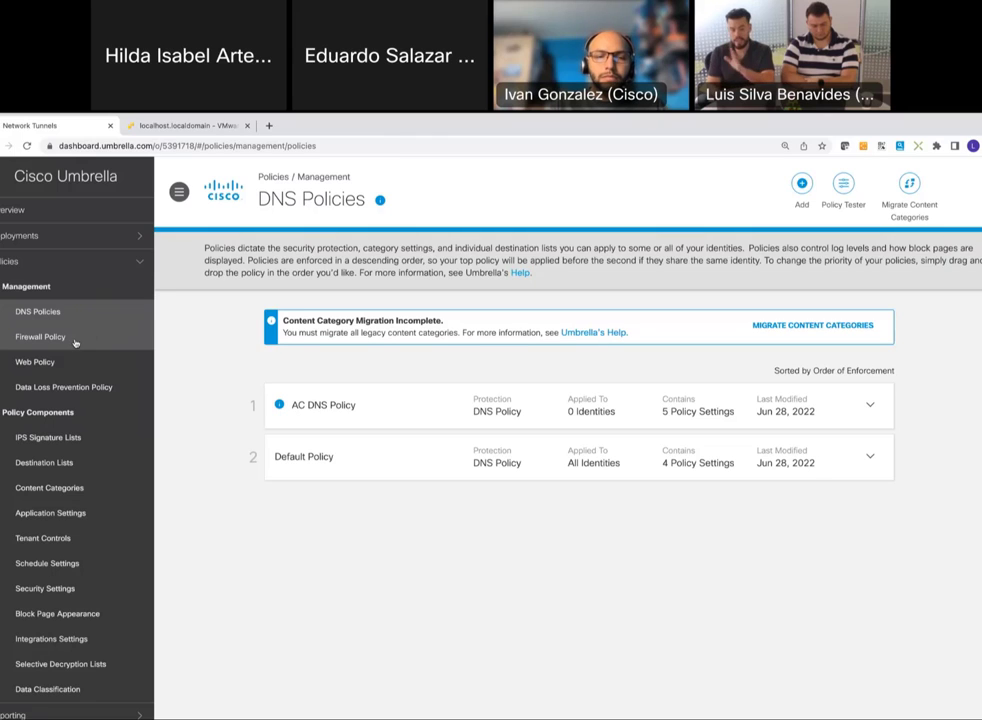
left_click(72, 342)
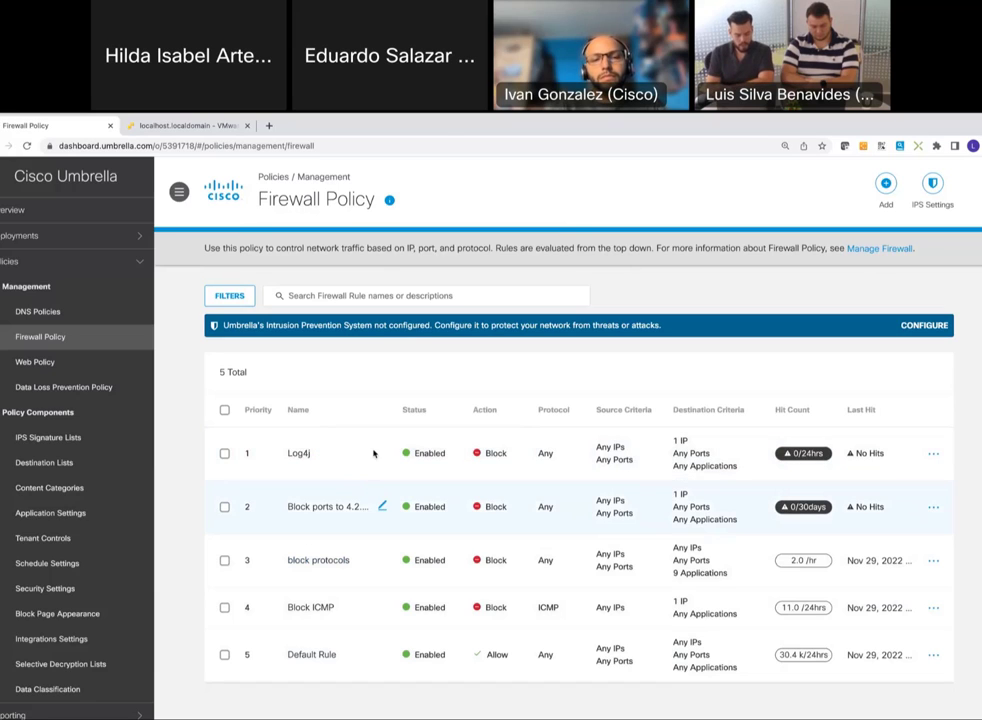
Open the "block protocols" firewall rule and review its protocol, source tunnels, destinations and specified applications
left_click(320, 560)
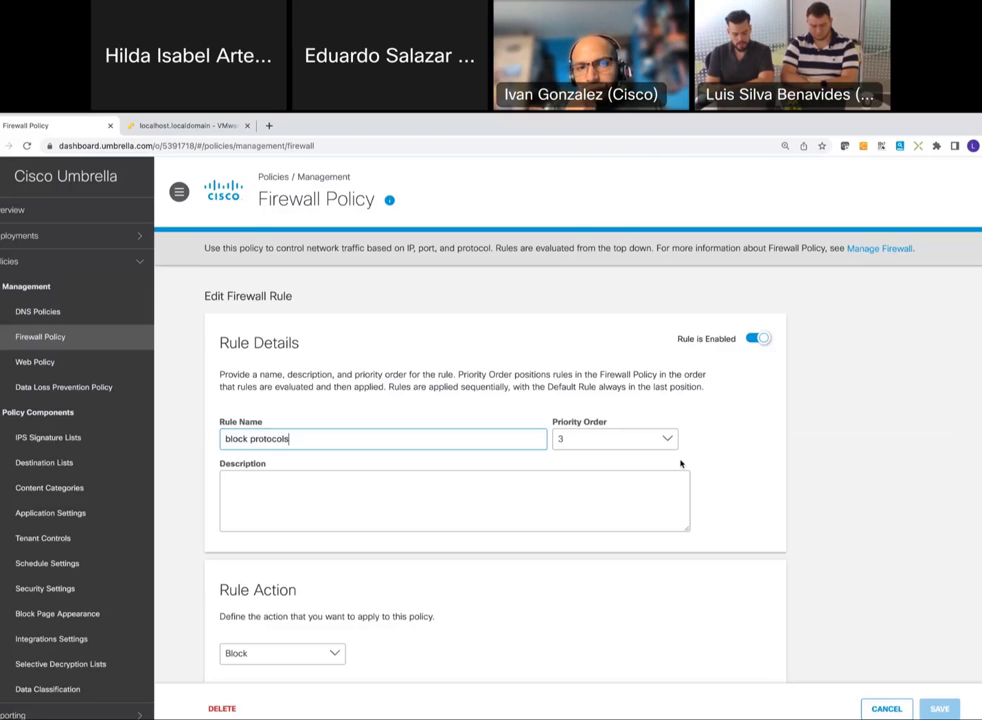
scroll(680, 460, "down", 5)
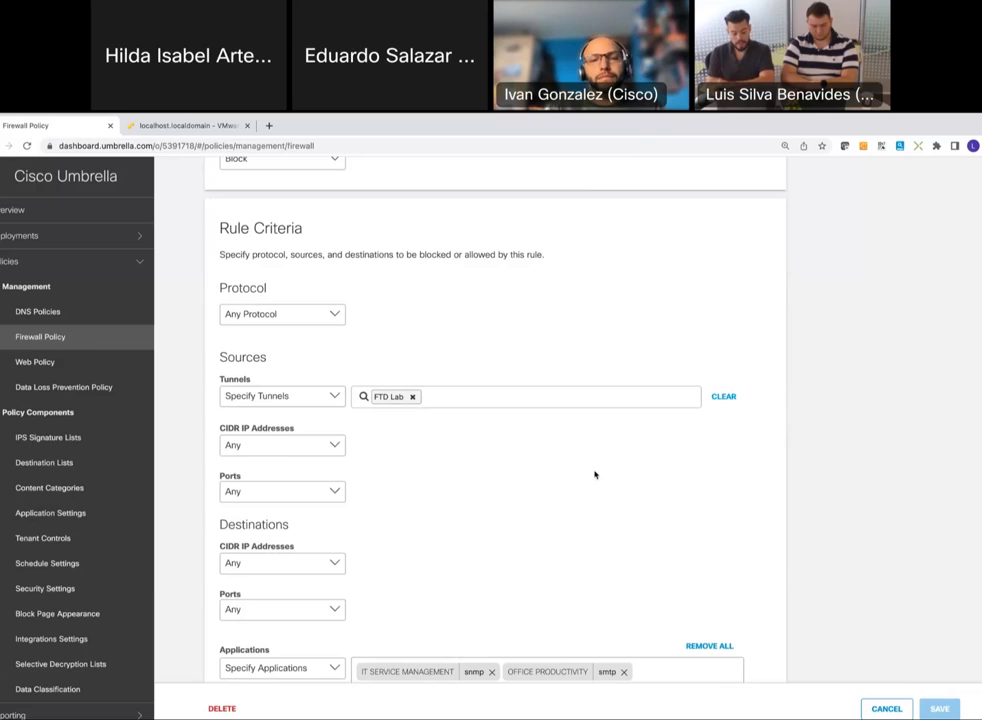
scroll(590, 470, "down", 1)
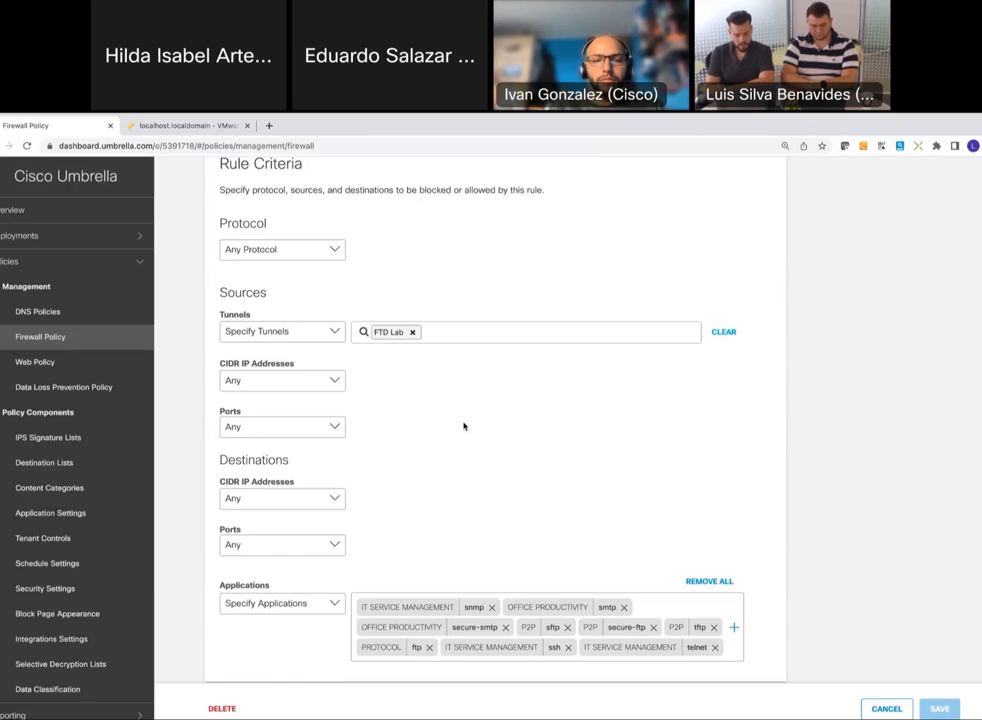
scroll(463, 426, "down", 1)
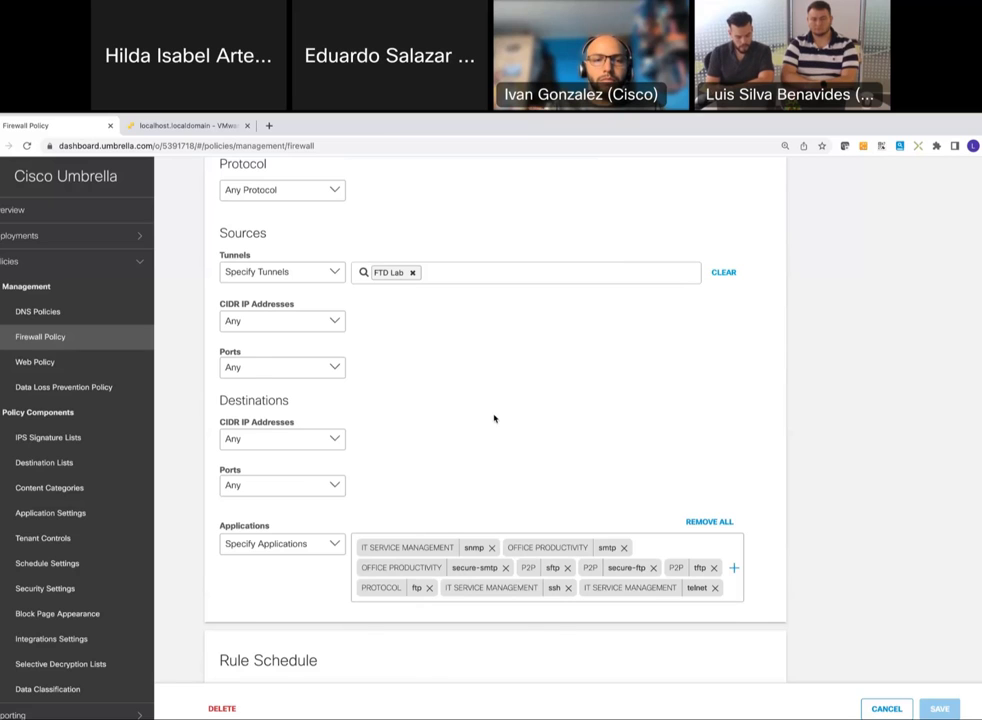
scroll(494, 418, "down", 2)
scroll(495, 416, "up", 3)
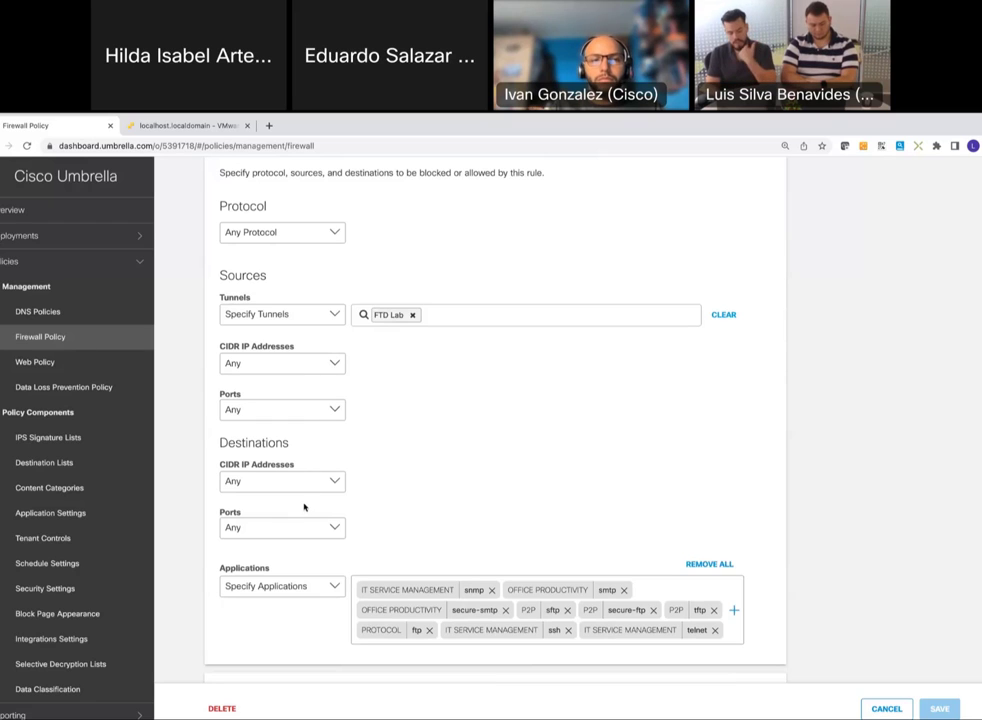
scroll(306, 556, "down", 5)
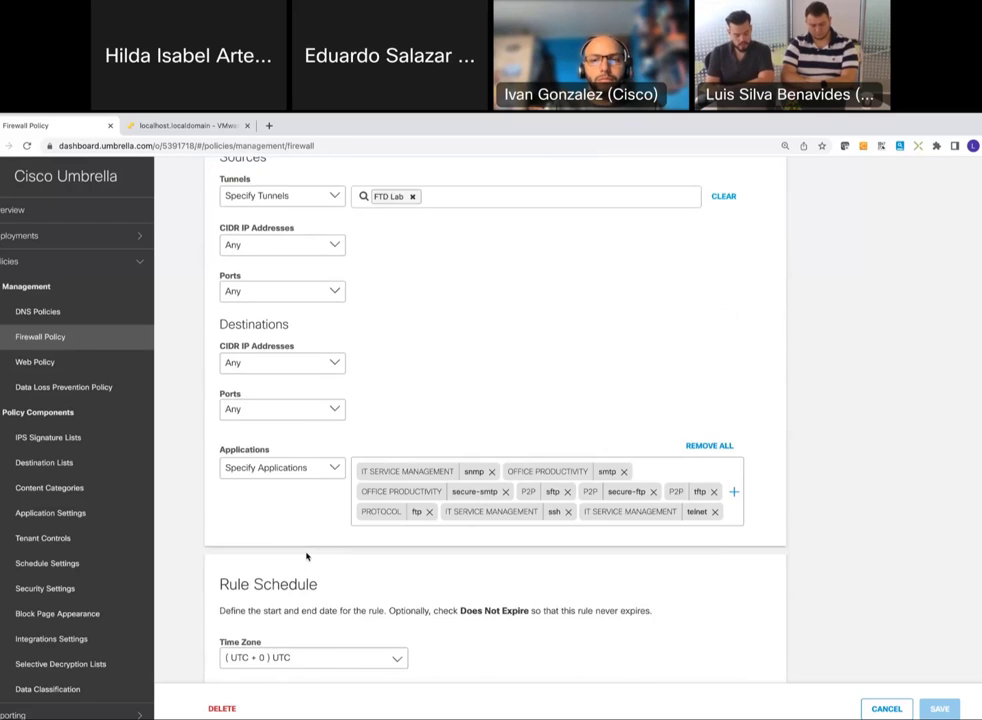
scroll(306, 556, "up", 1)
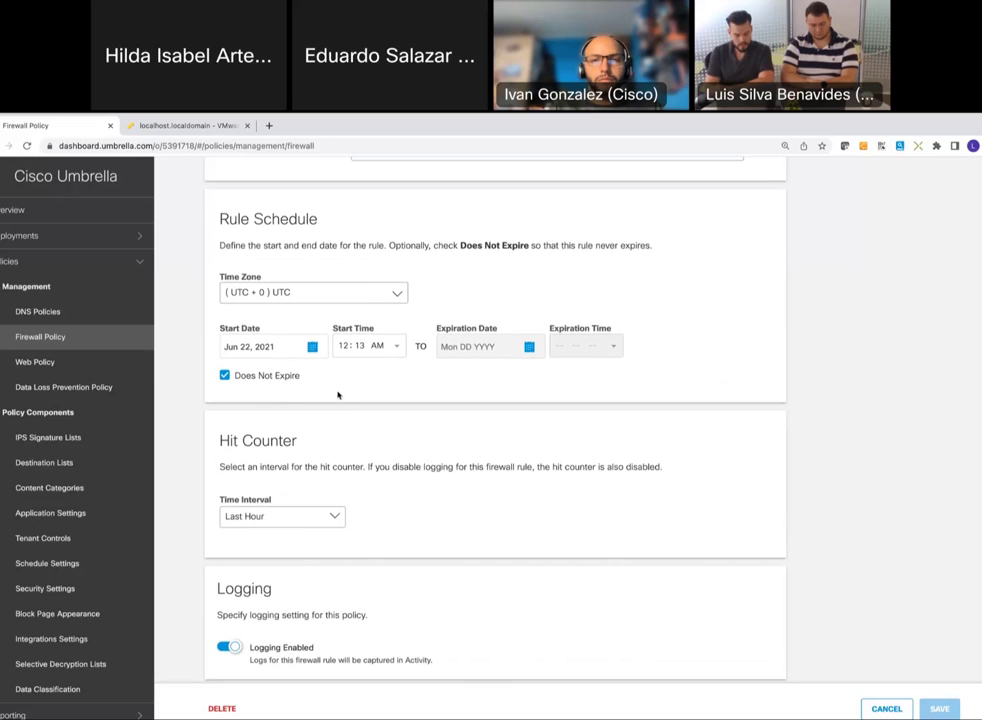
Examine the Rule Schedule section of the "block protocols" rule, highlighting its heading
left_click_drag(319, 219, 289, 219)
left_click(346, 224)
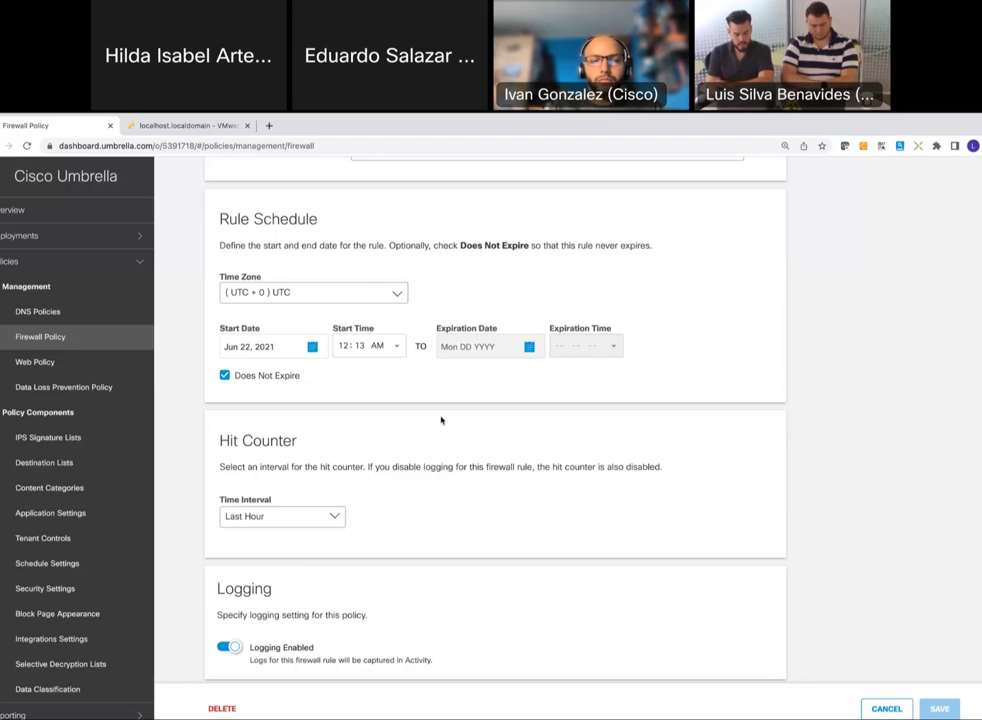
scroll(441, 421, "down", 1)
scroll(441, 420, "up", 1)
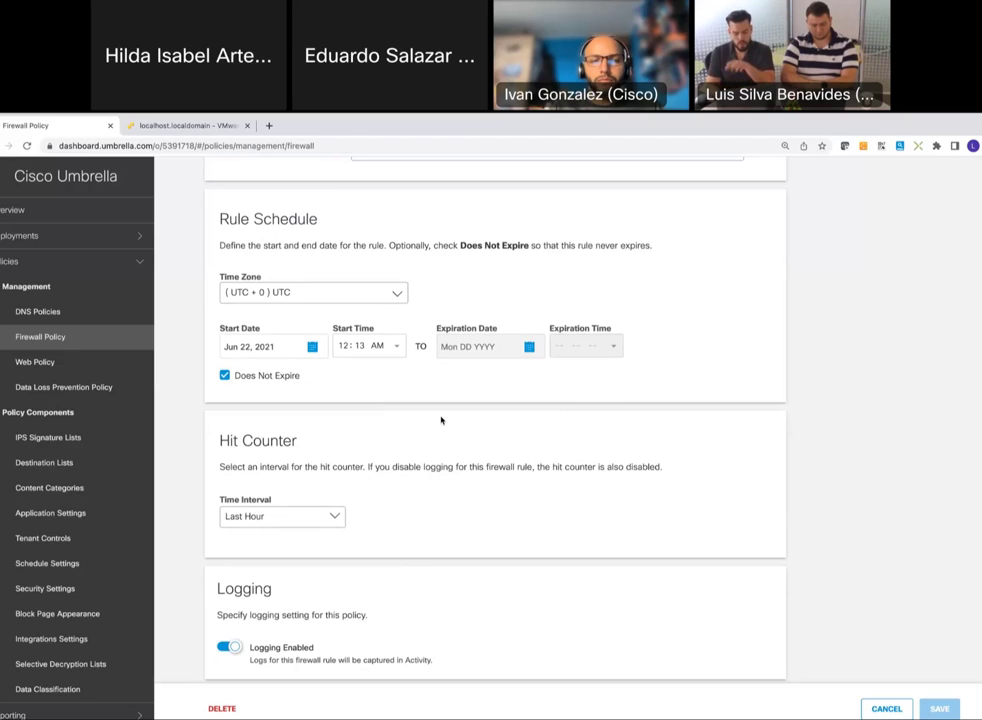
Look through the Hit Counter time intervals of the "block protocols" rule and close the rule without saving
left_click(331, 515)
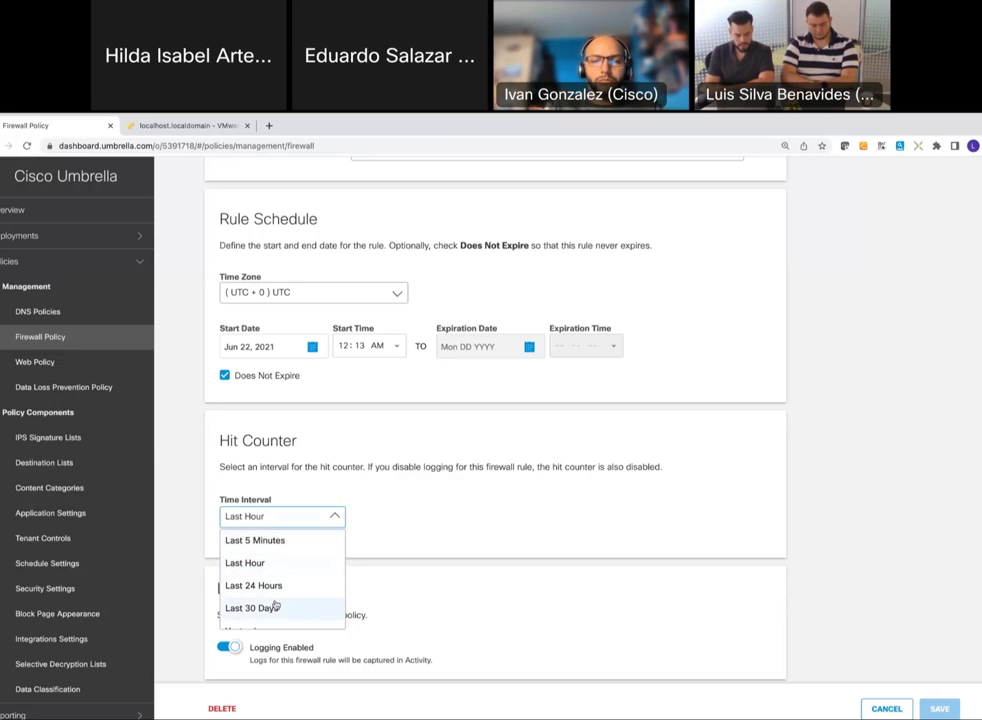
scroll(275, 604, "down", 1)
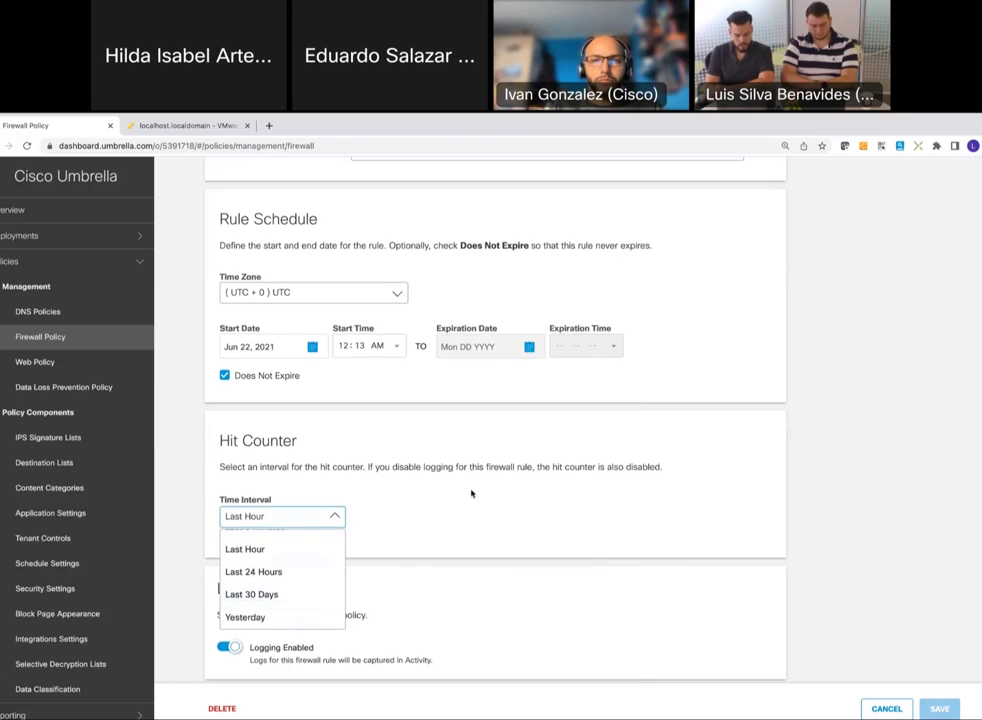
scroll(282, 570, "up", 1)
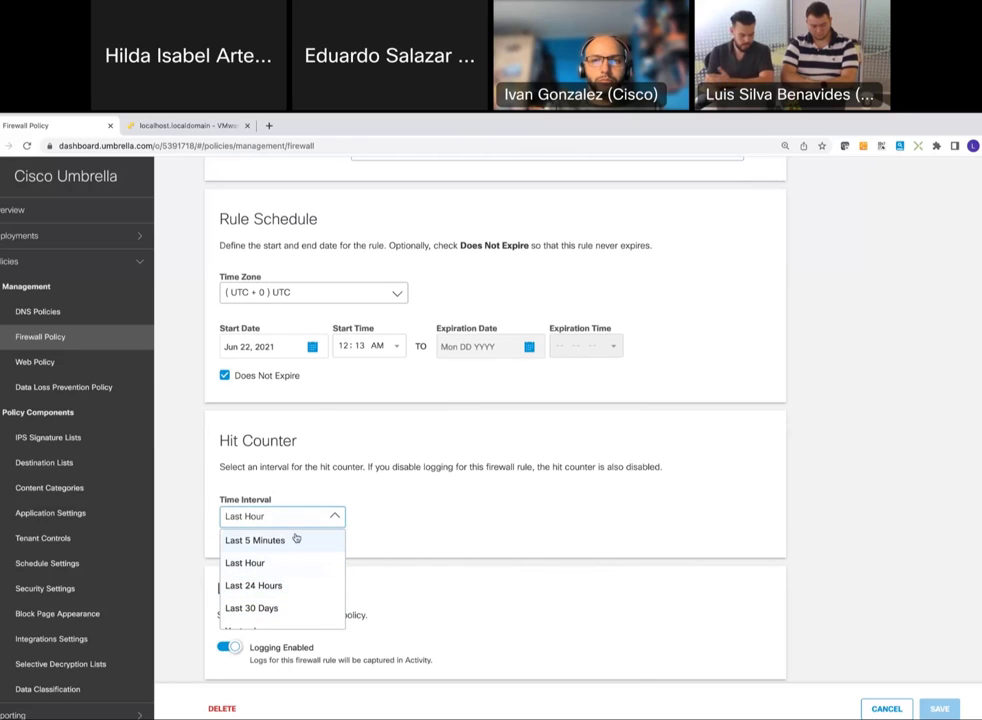
scroll(297, 594, "down", 1)
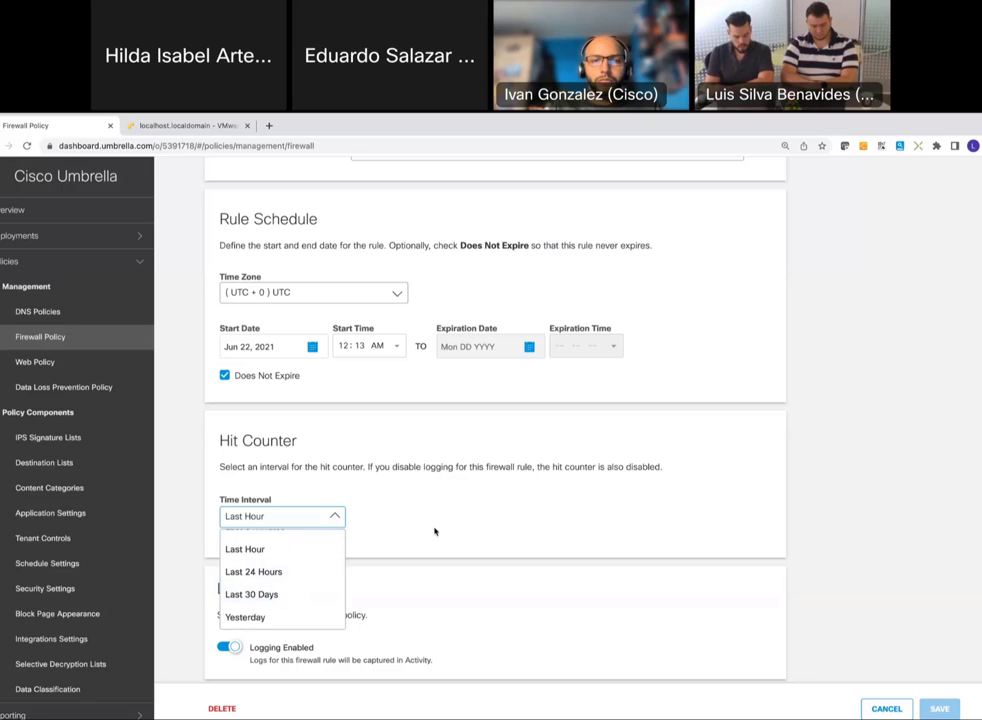
left_click(378, 532)
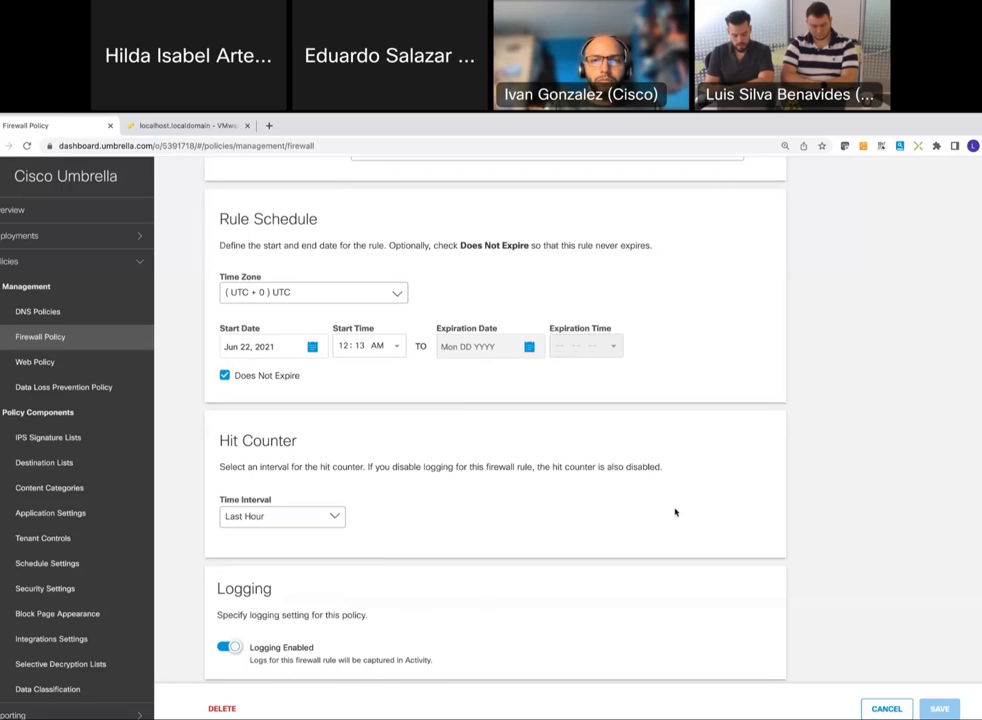
scroll(675, 512, "up", 1)
scroll(853, 605, "up", 2)
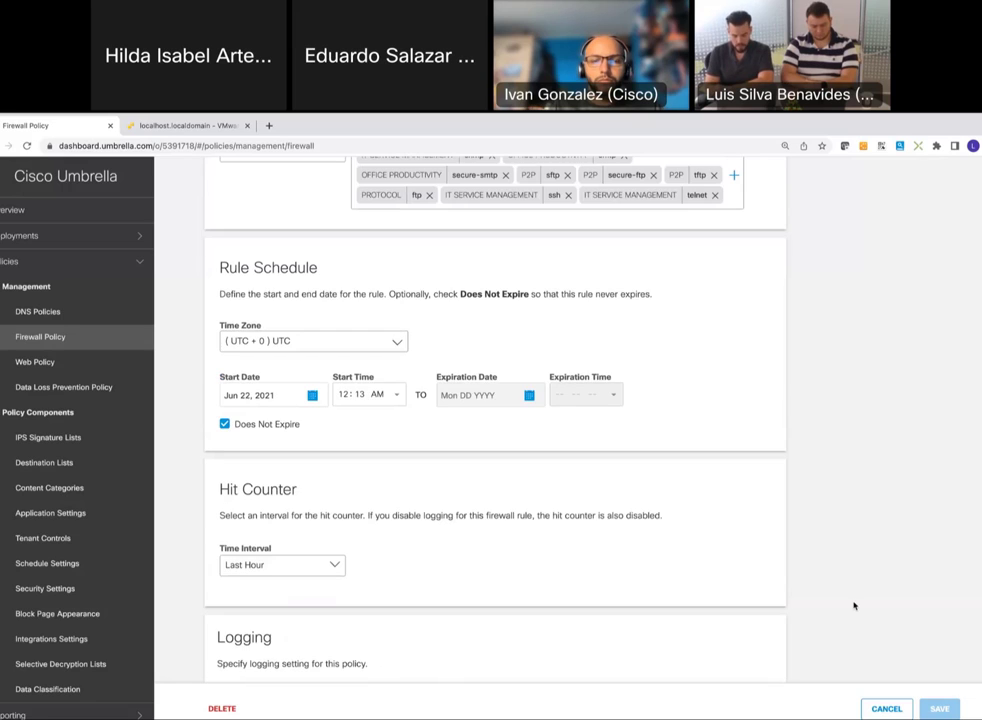
left_click(885, 709)
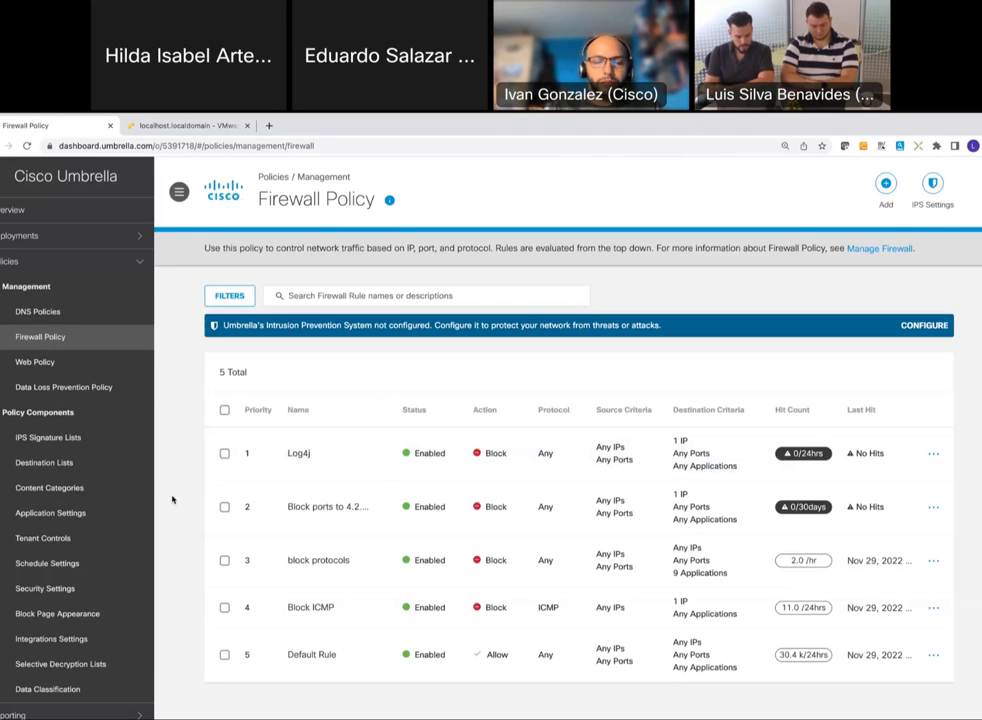
Open the "Block ICMP" firewall rule and view the available rule actions, keeping Block
left_click(311, 609)
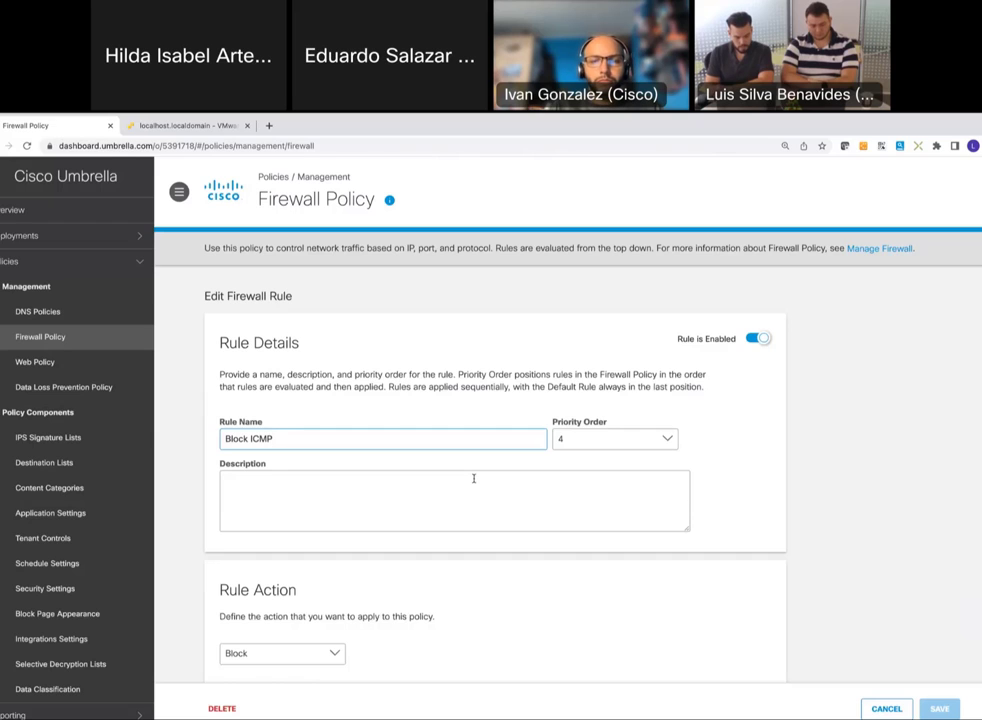
scroll(474, 482, "down", 1)
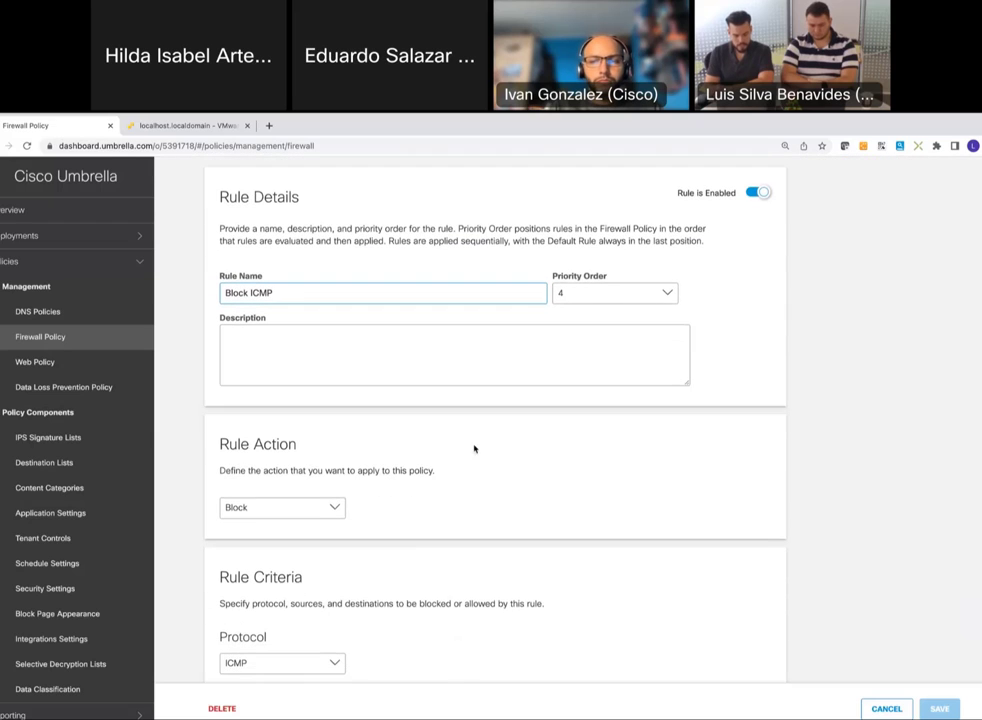
left_click(336, 510)
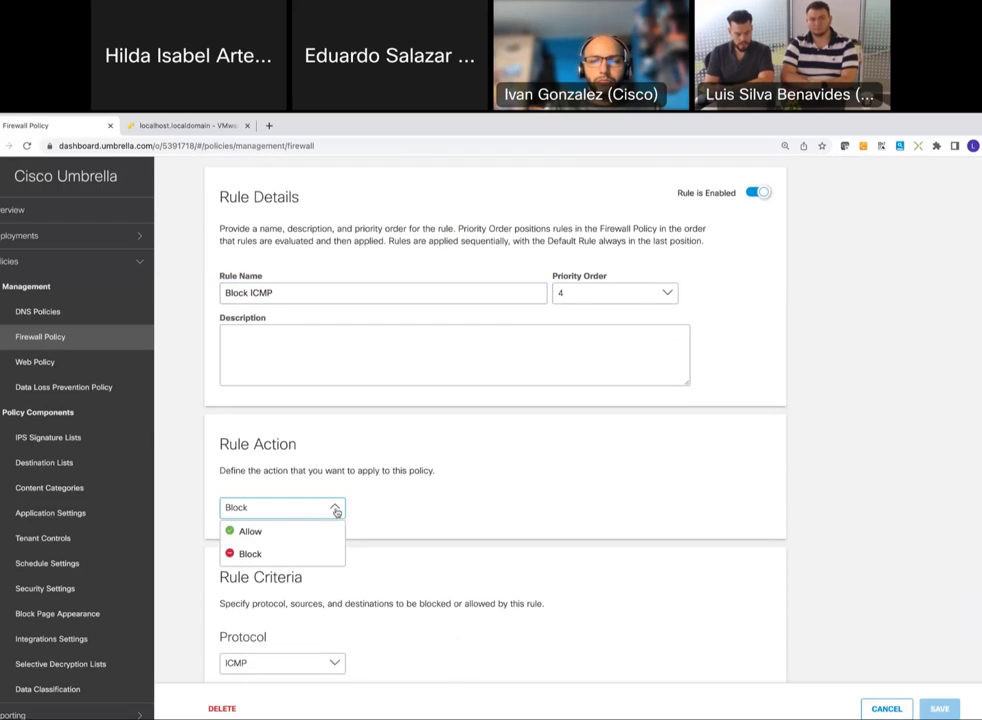
left_click(454, 478)
Review the "Block ICMP" rule's criteria, destination IP, schedule, hit counter and logging settings, and close it without saving
scroll(454, 478, "down", 3)
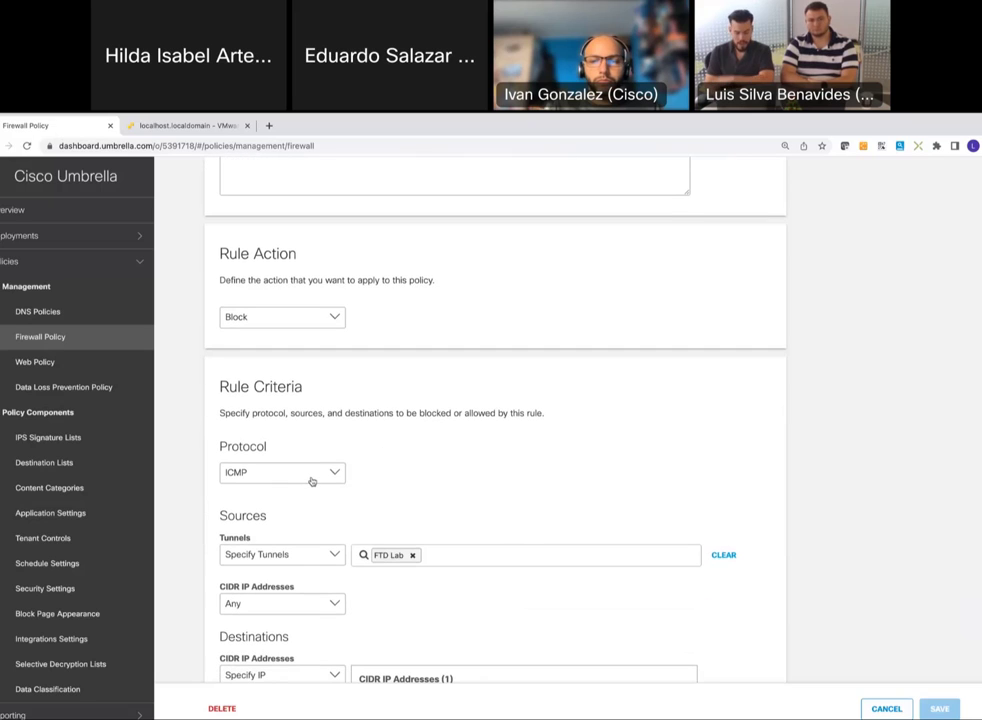
scroll(373, 480, "down", 3)
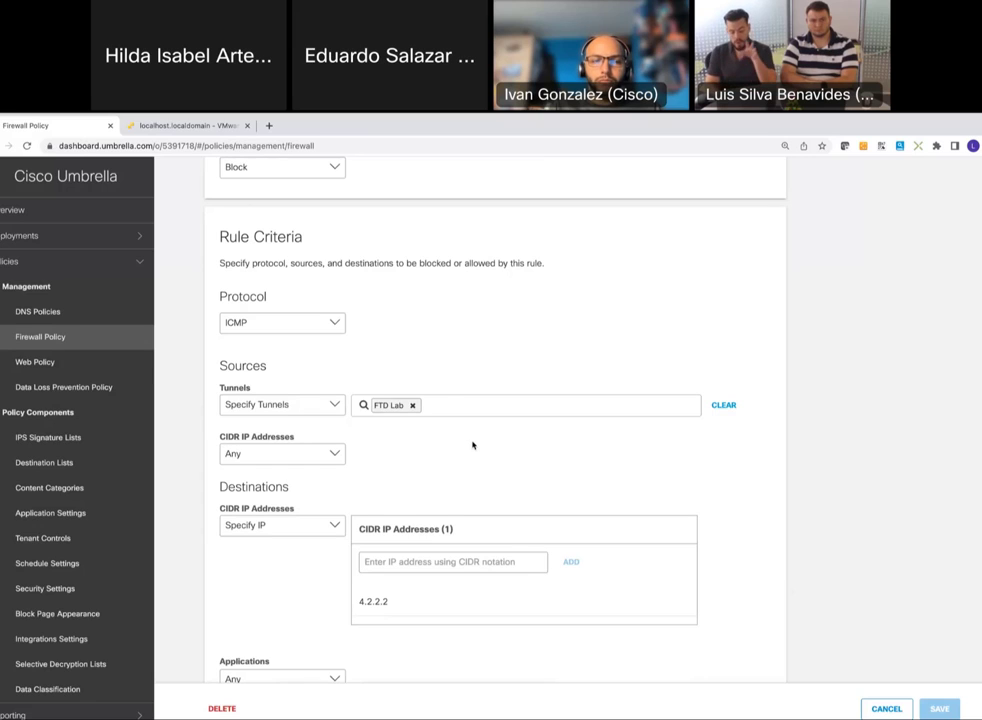
double_click(362, 603)
left_click(396, 654)
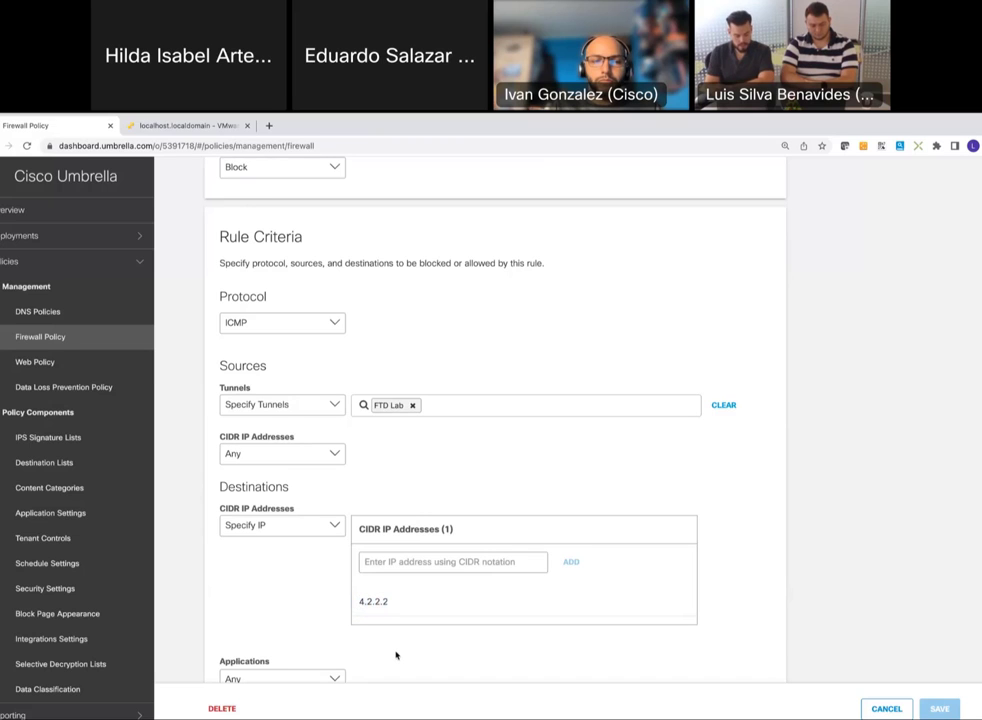
scroll(396, 654, "down", 5)
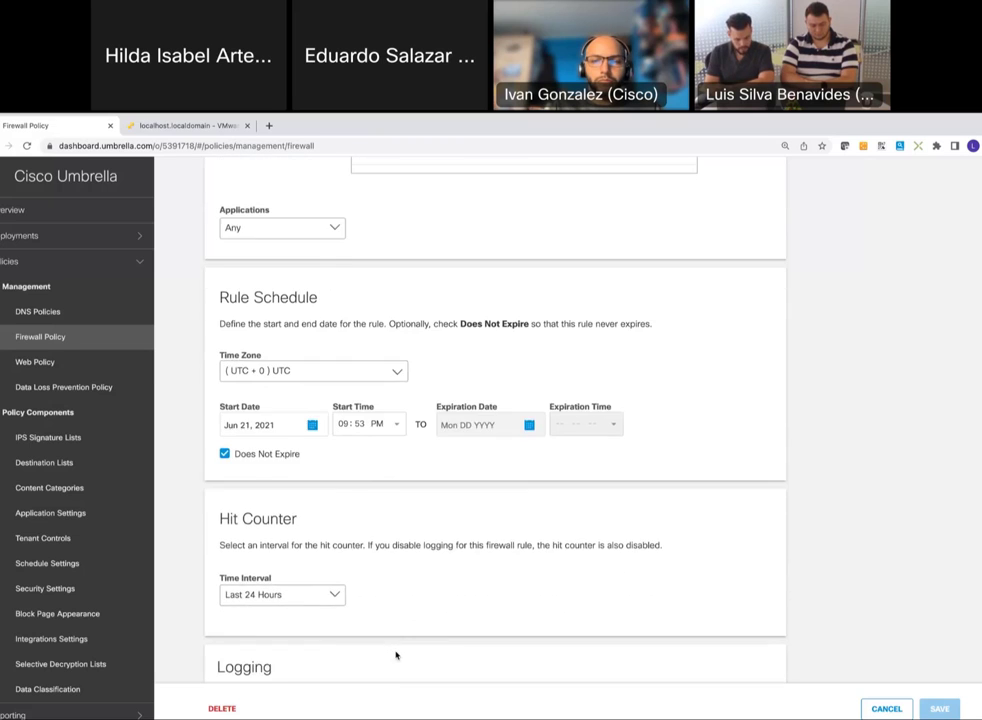
scroll(396, 654, "down", 2)
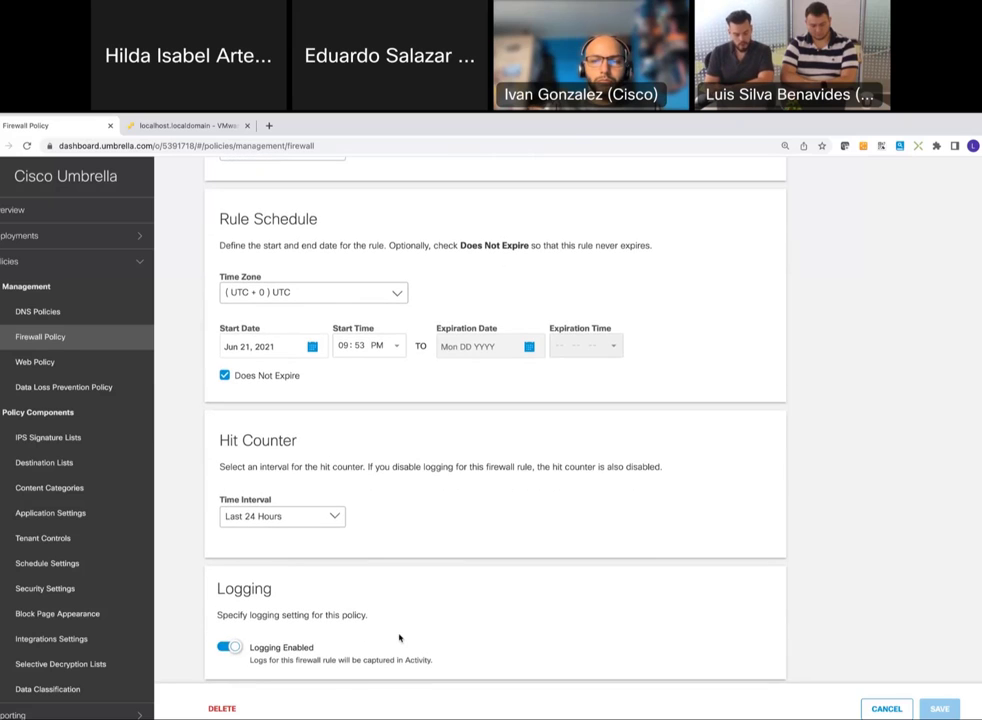
left_click(886, 709)
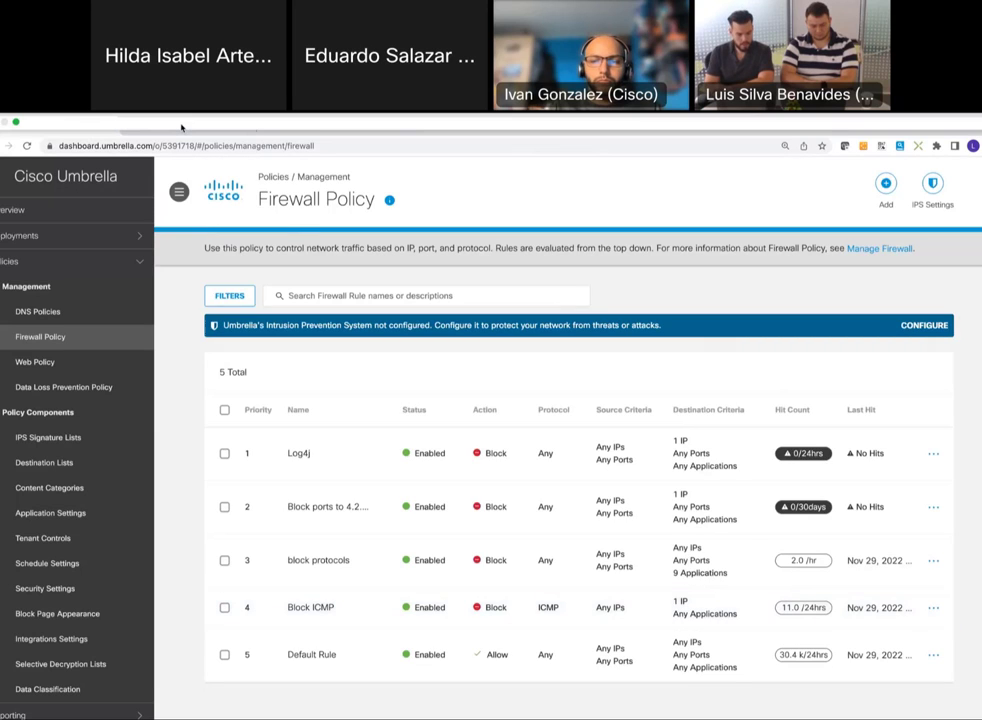
Switch to the VMware ESXi browser tab and bring up FileZilla in the Win10 Roaming virtual machine
left_click(181, 127)
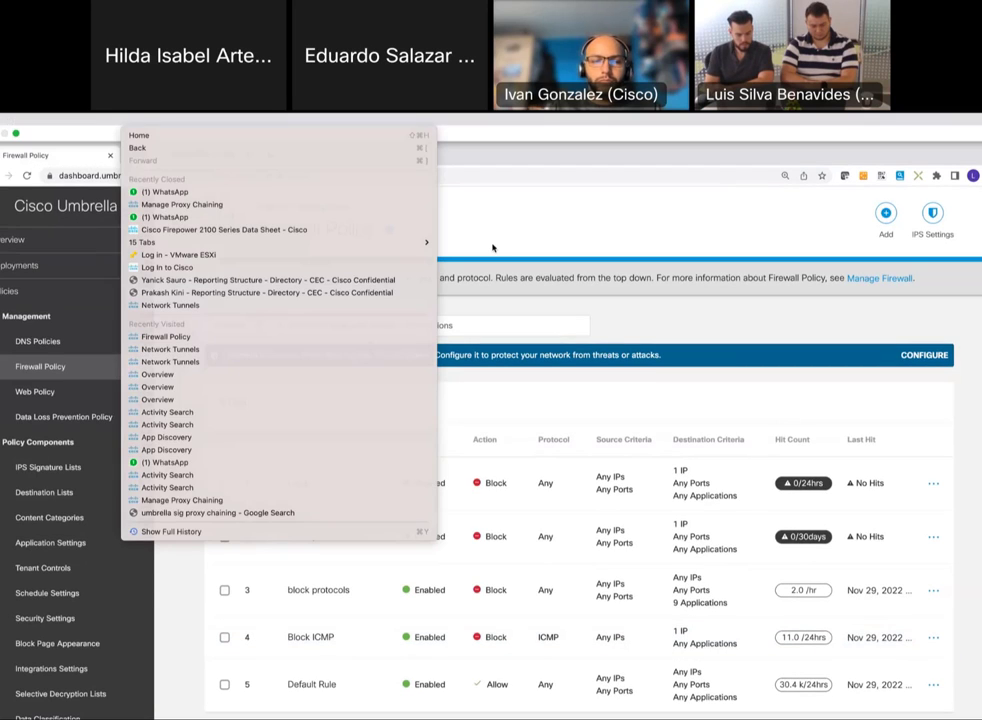
left_click(492, 247)
left_click(206, 127)
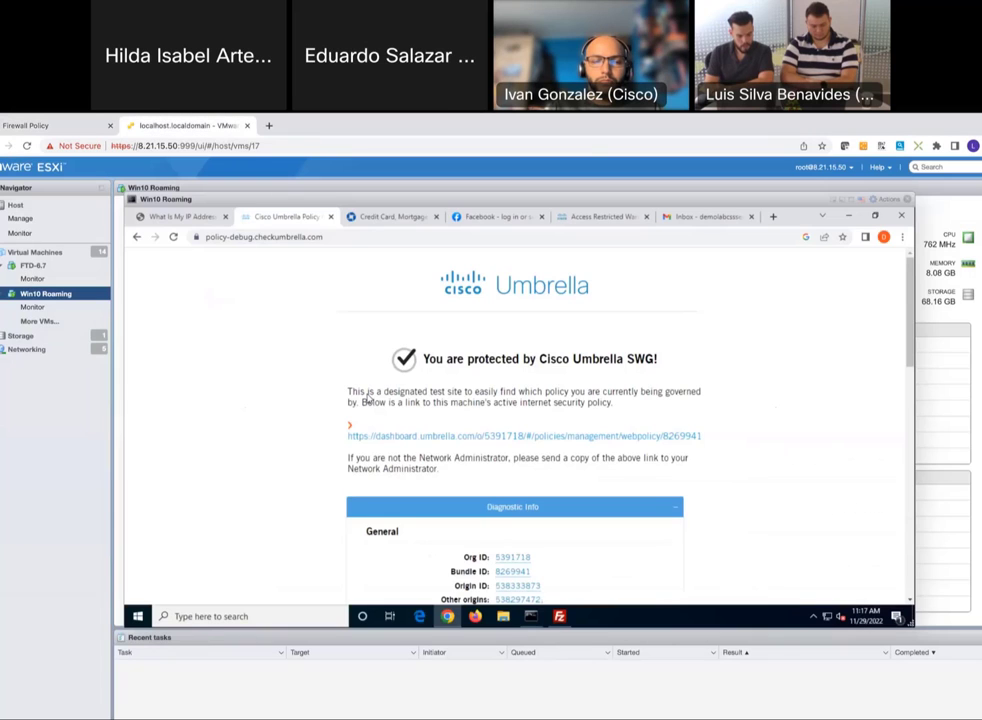
left_click(560, 617)
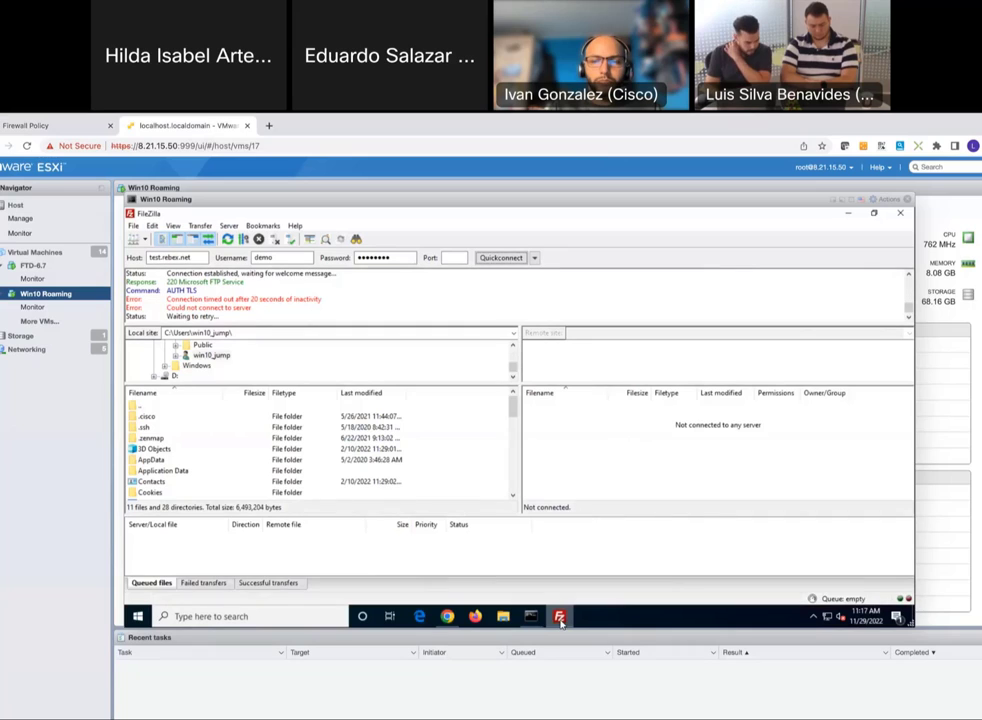
Retry the FTP connection to test.rebex.net as demo in FileZilla and examine the new entries in the connection log
left_click(503, 258)
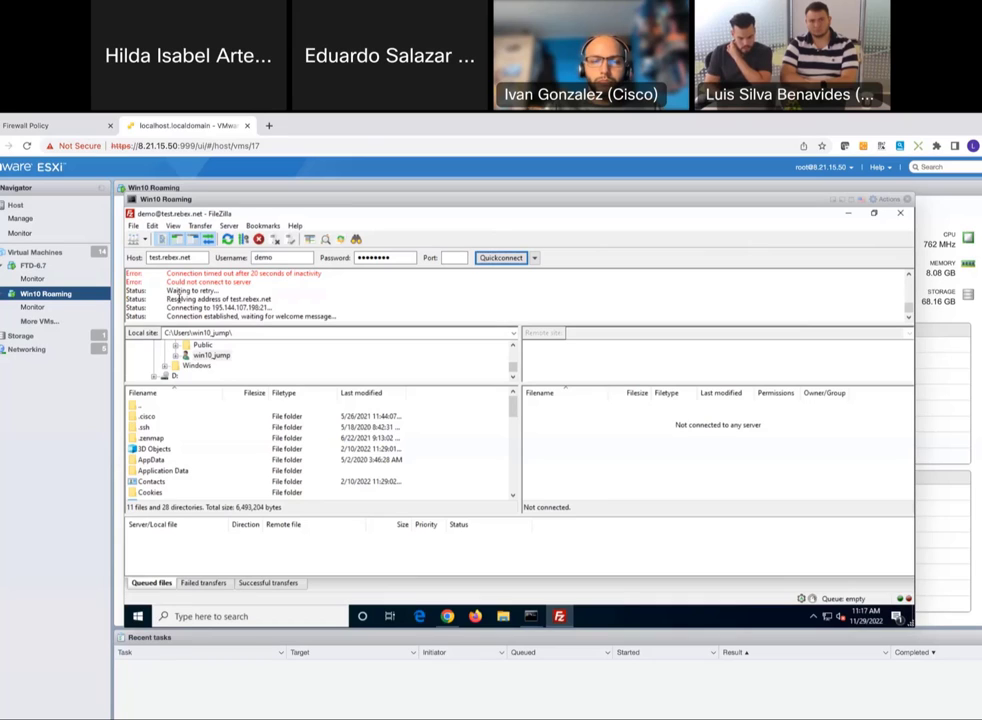
left_click_drag(167, 298, 273, 298)
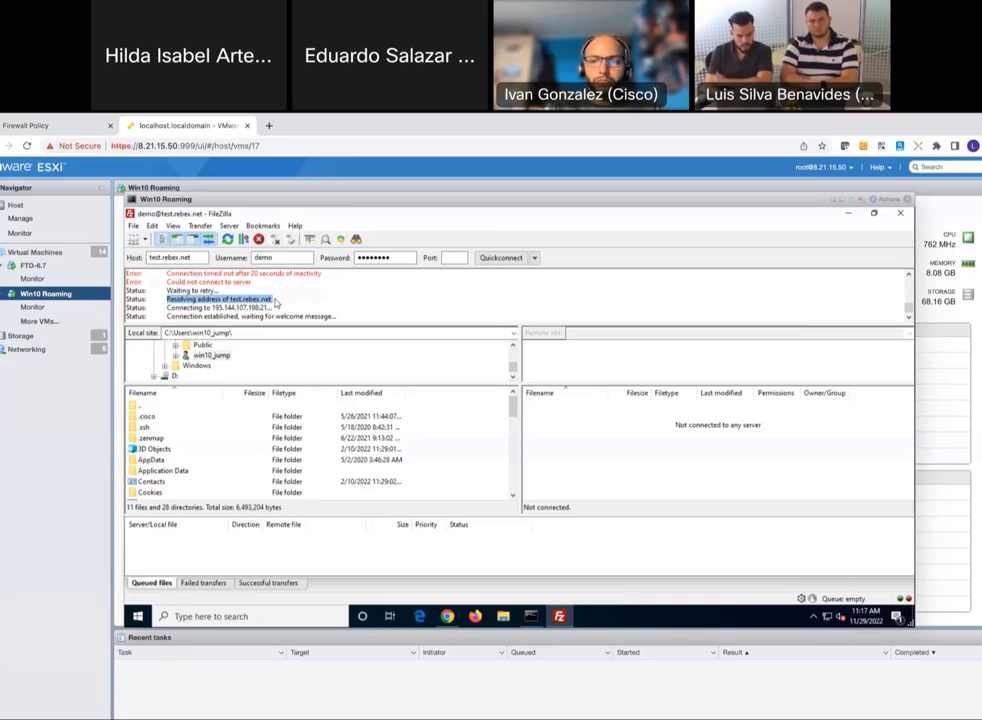
left_click(277, 299)
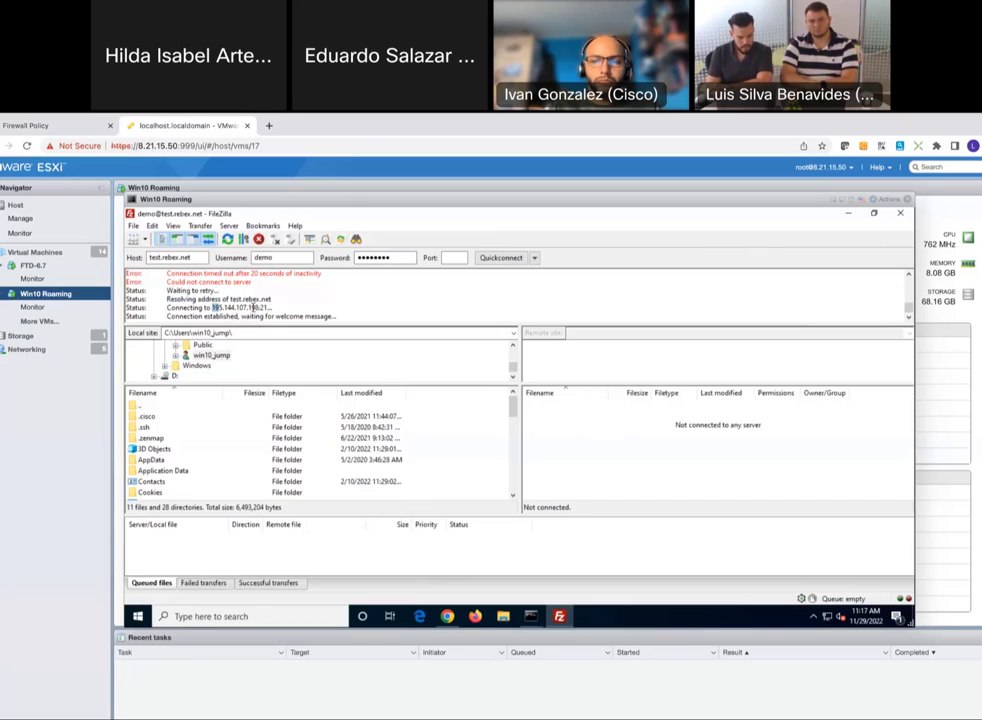
left_click_drag(218, 309, 262, 314)
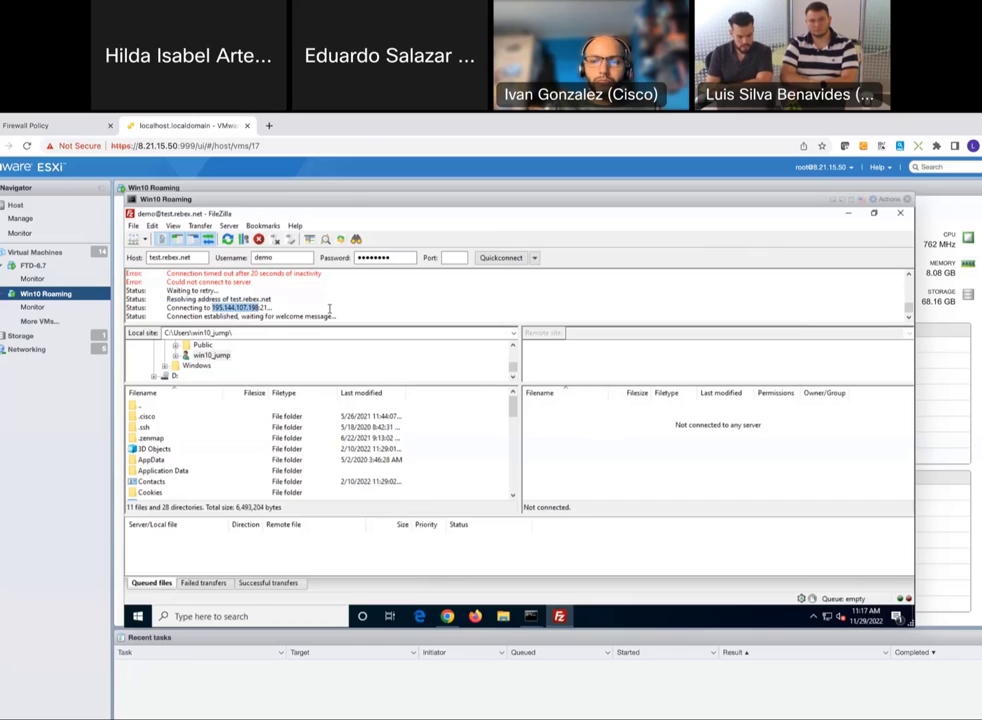
left_click_drag(262, 308, 297, 312)
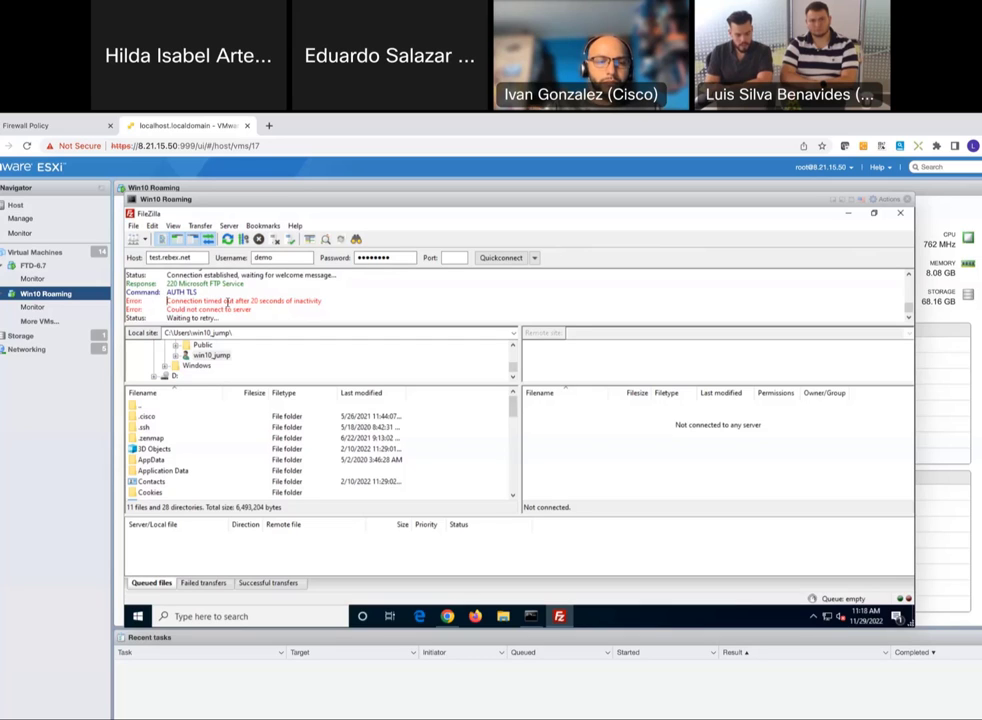
left_click_drag(167, 300, 318, 303)
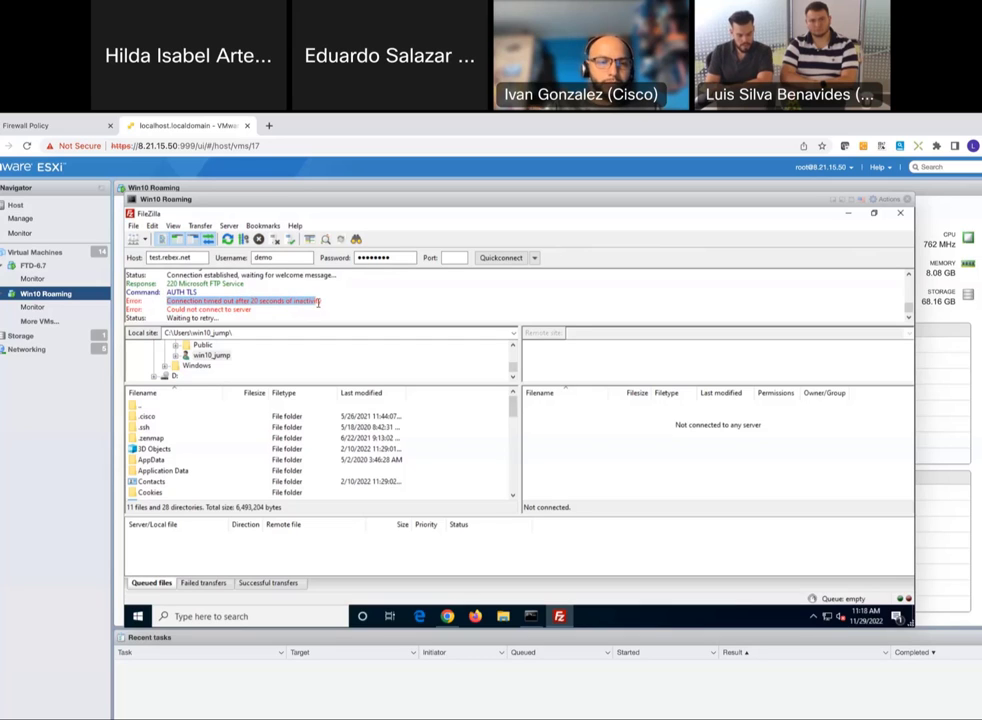
left_click(258, 305)
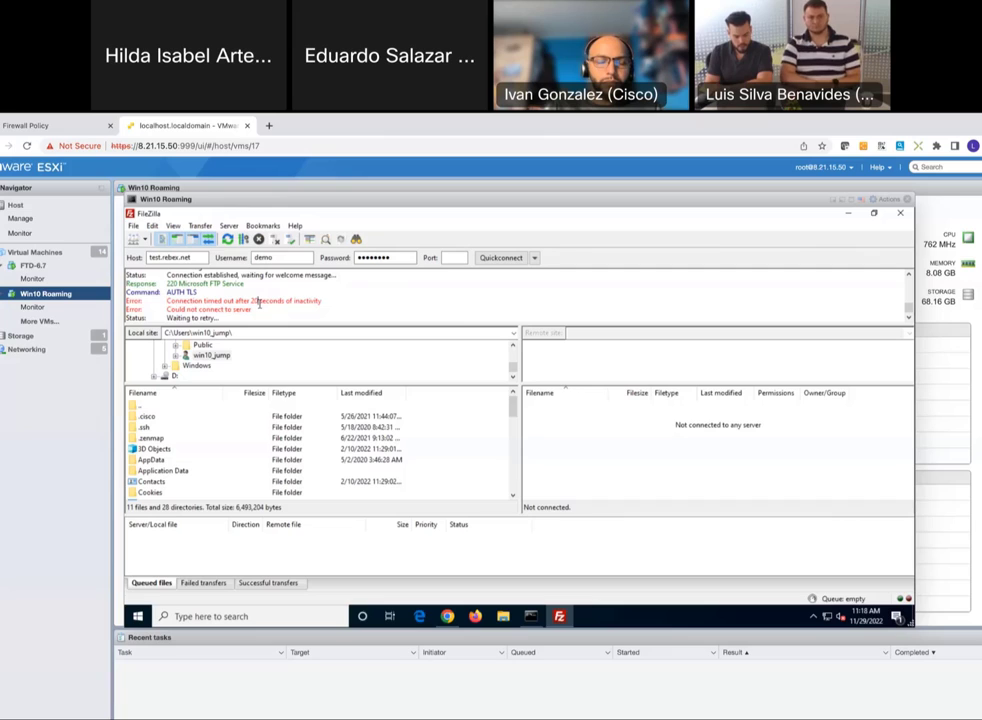
left_click_drag(221, 322, 196, 318)
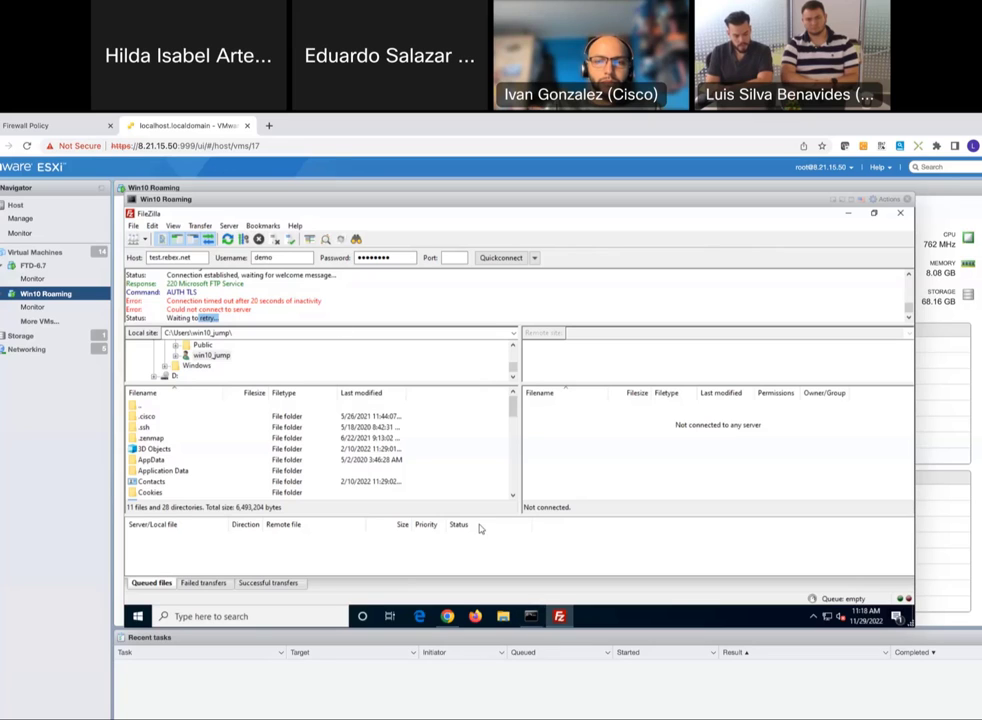
Bring up the Command Prompt window showing the ipconfig output and ping 4.2.2.2 from it
left_click(531, 618)
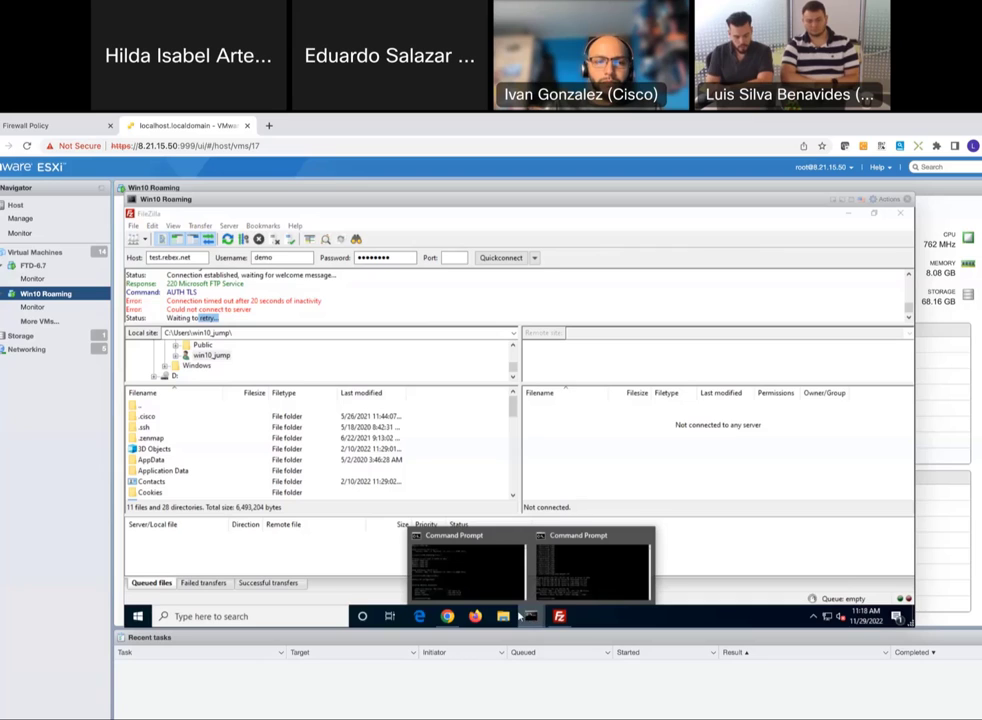
left_click(494, 589)
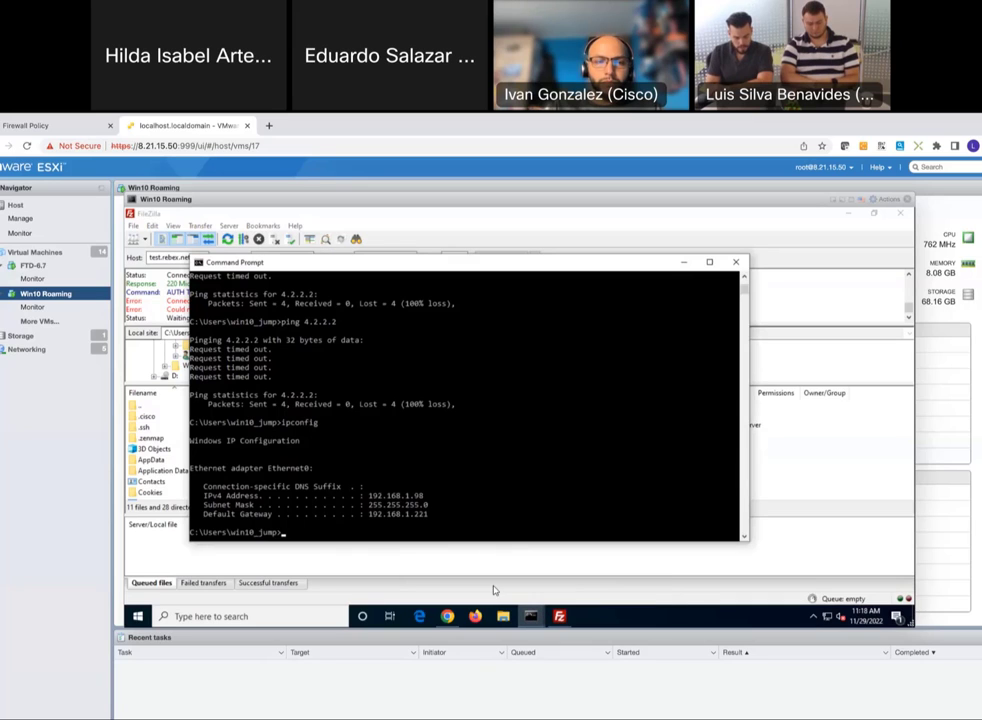
left_click(507, 458)
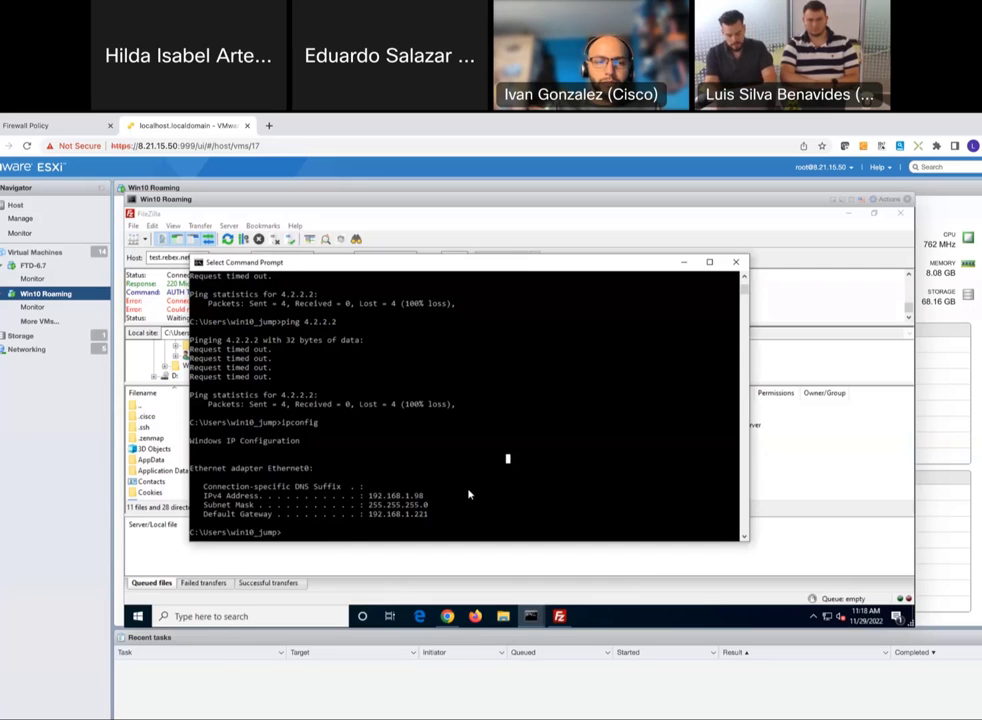
type("ping 4.2.2.2")
key("Return")
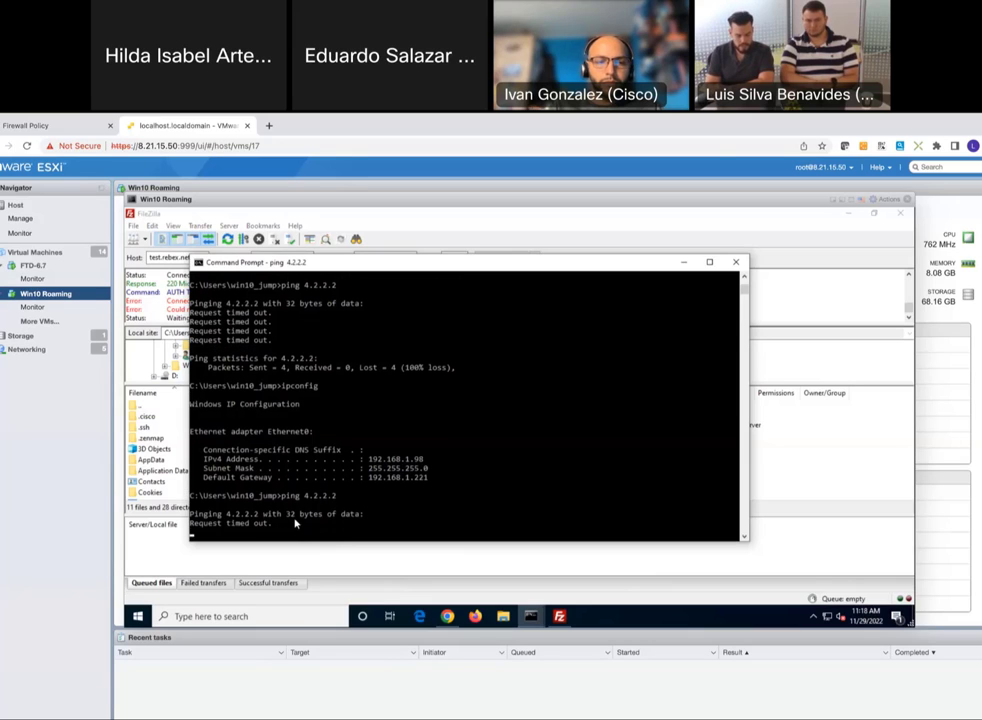
Switch to the second Command Prompt window and repeat the ping to google.com
mouse_move(527, 619)
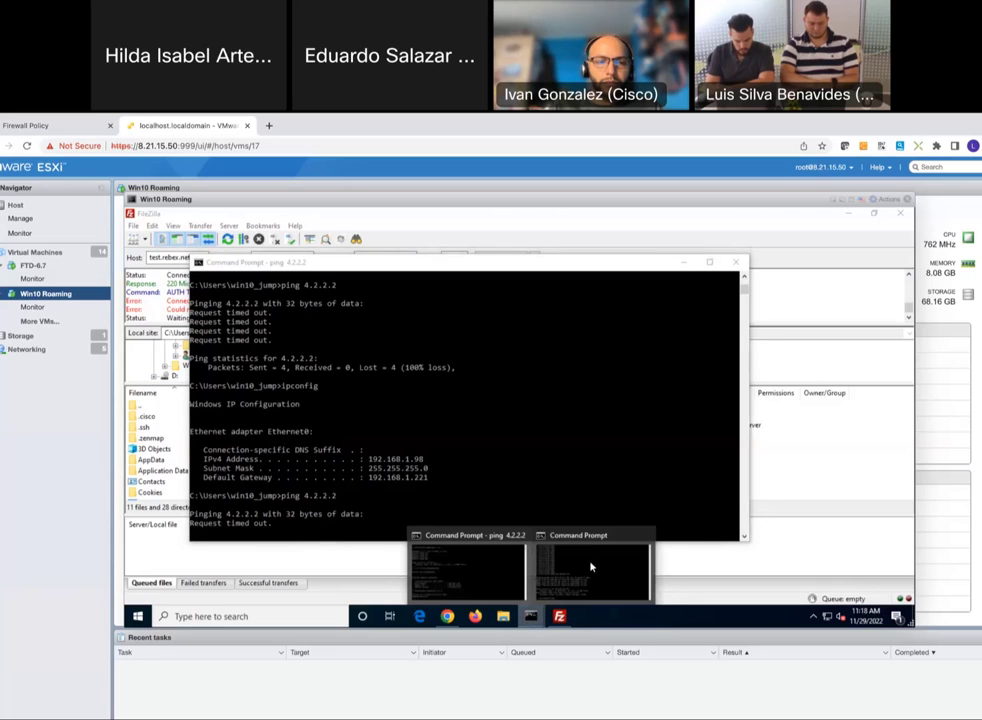
left_click(590, 567)
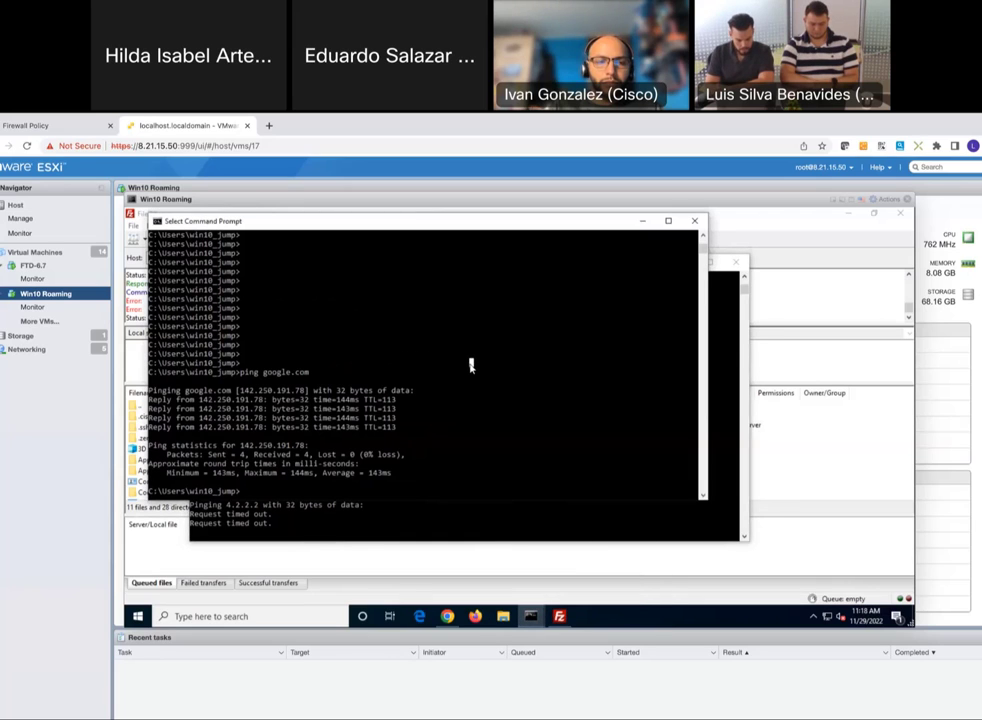
key("Return")
key("Return")
key("Return")
key("Return")
key("Up")
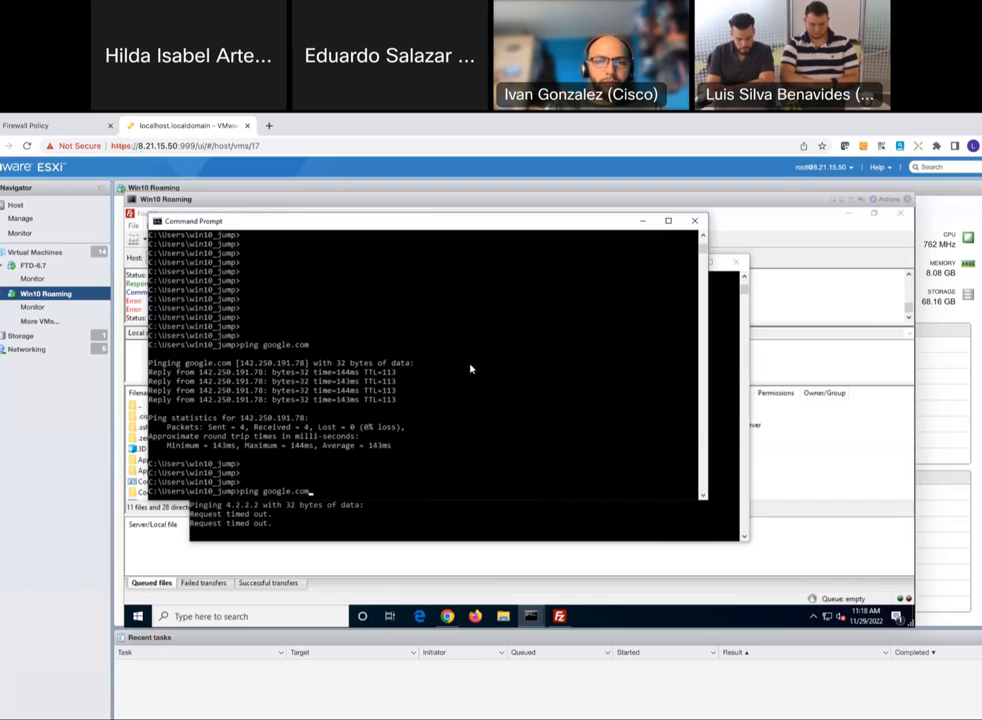
key("Return")
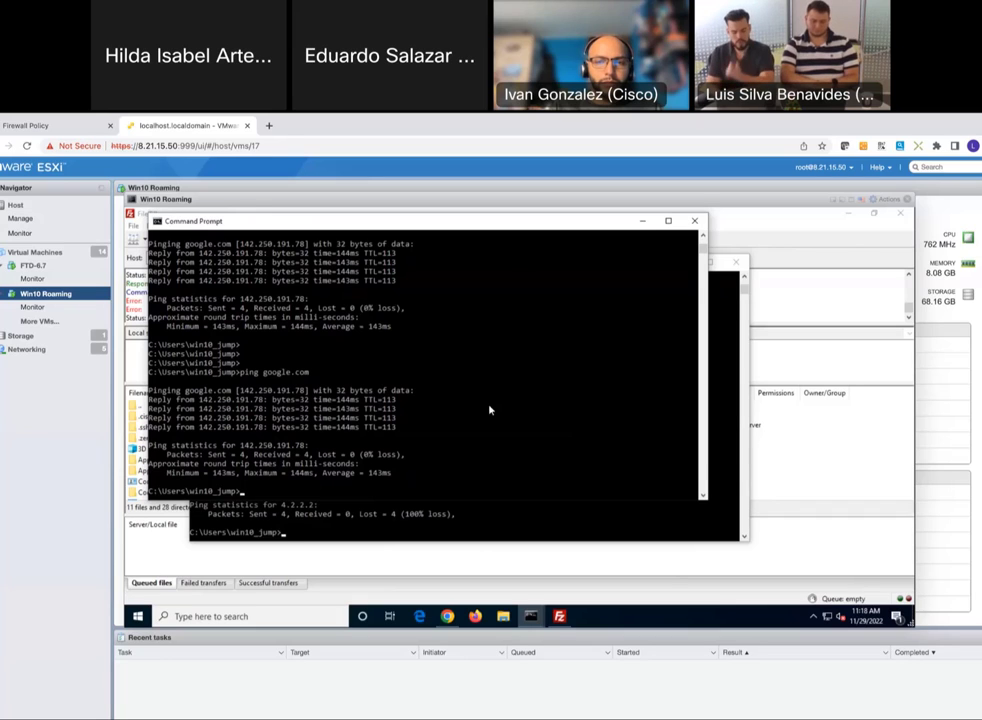
Put the Command Prompt windows behind FileZilla and bring up Chrome with the Cisco Umbrella Policy Checker page in the virtual machine
left_click(811, 539)
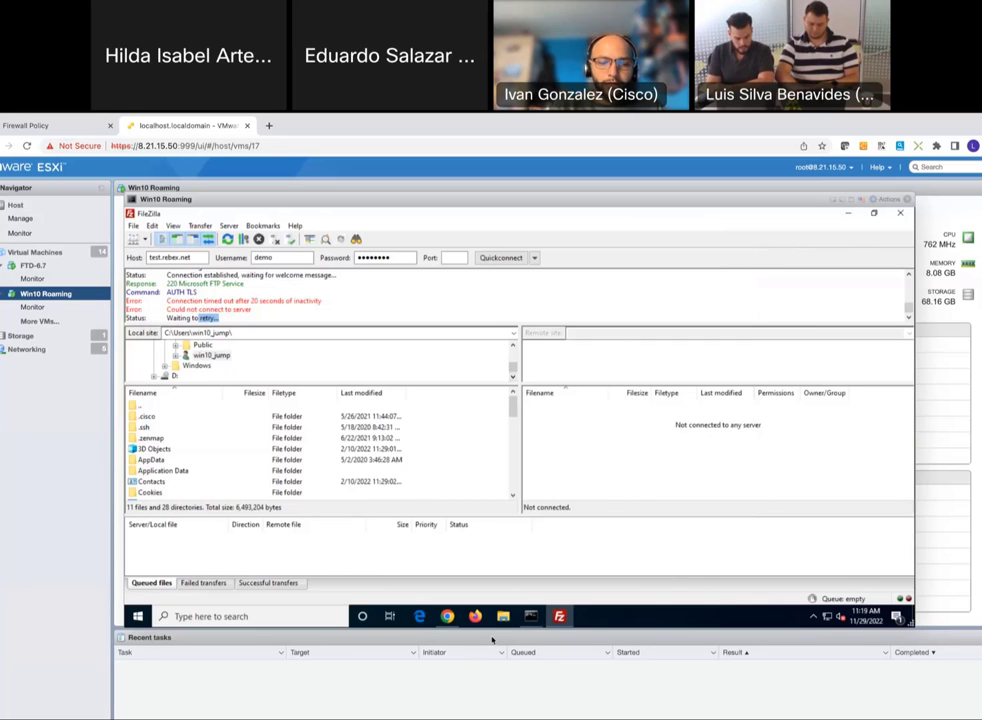
mouse_move(449, 620)
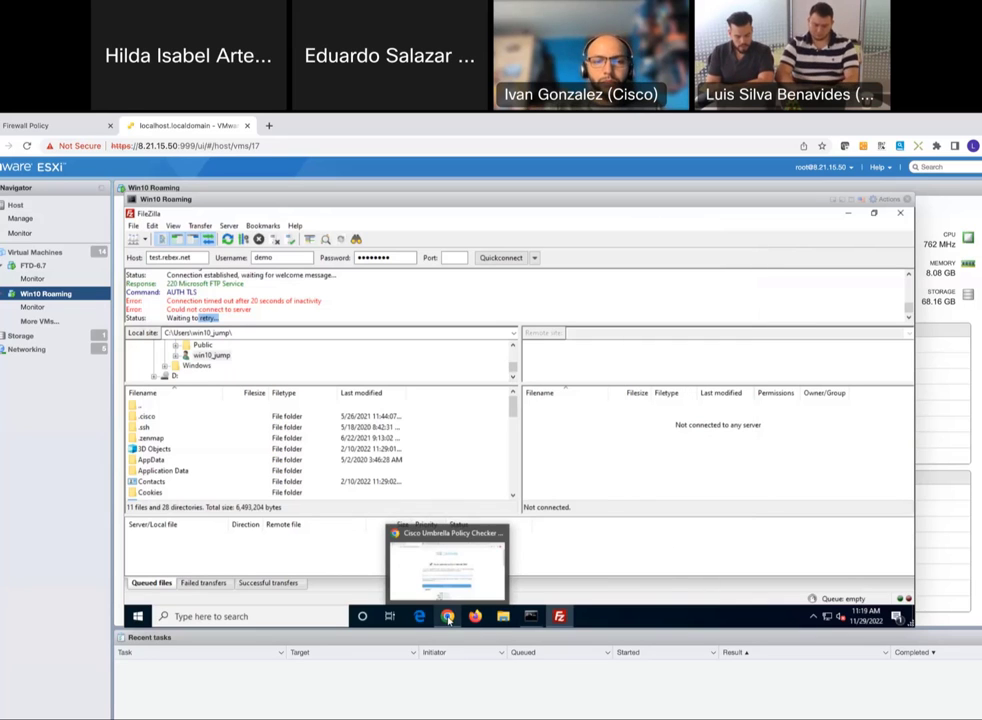
left_click(449, 618)
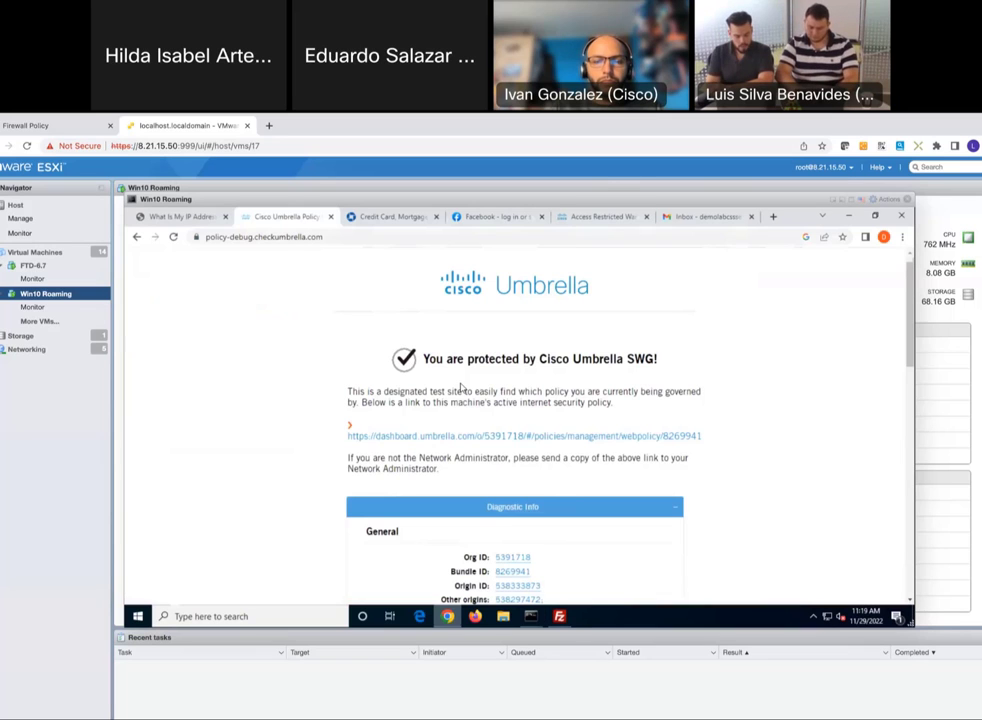
Return to the Cisco Umbrella dashboard and open the Activity Search report under Reporting
left_click(53, 123)
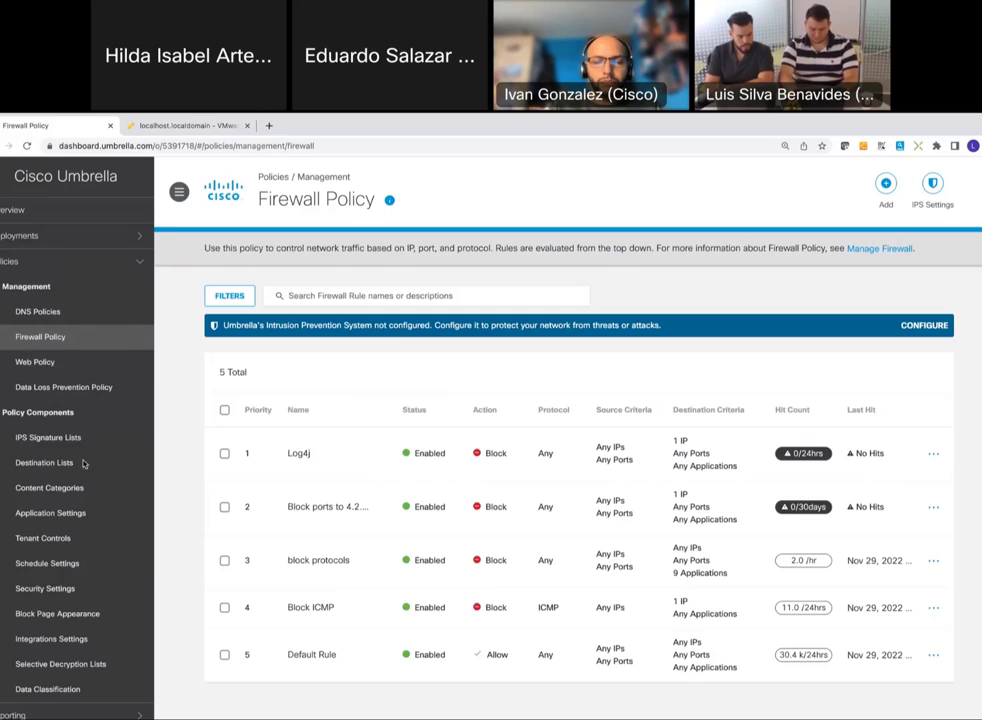
scroll(60, 563, "down", 2)
scroll(60, 563, "down", 1)
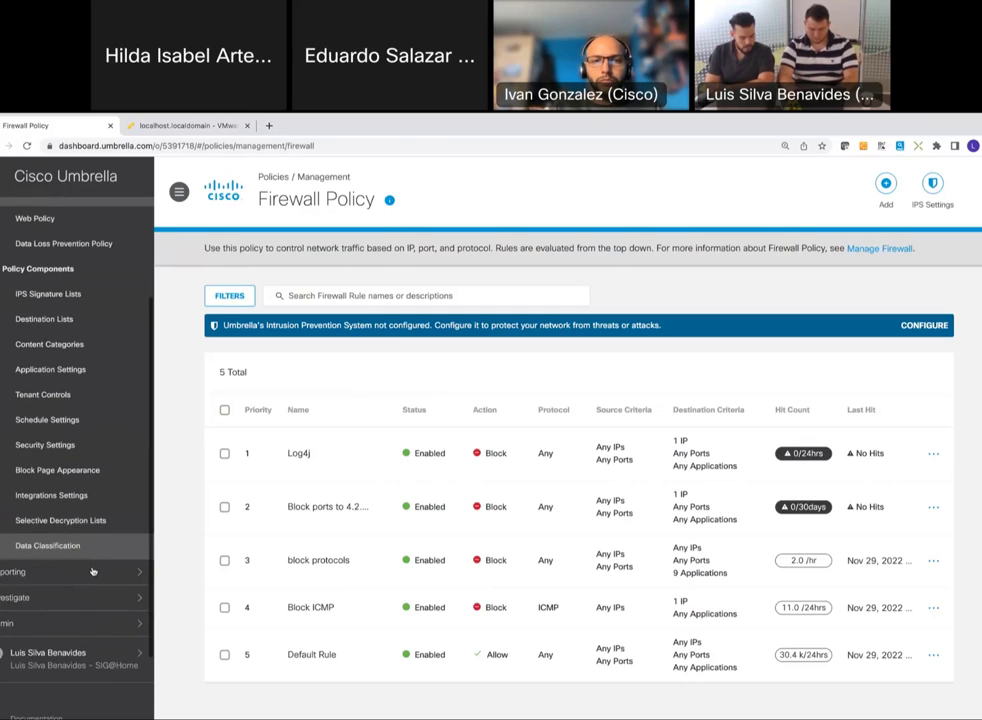
left_click(92, 571)
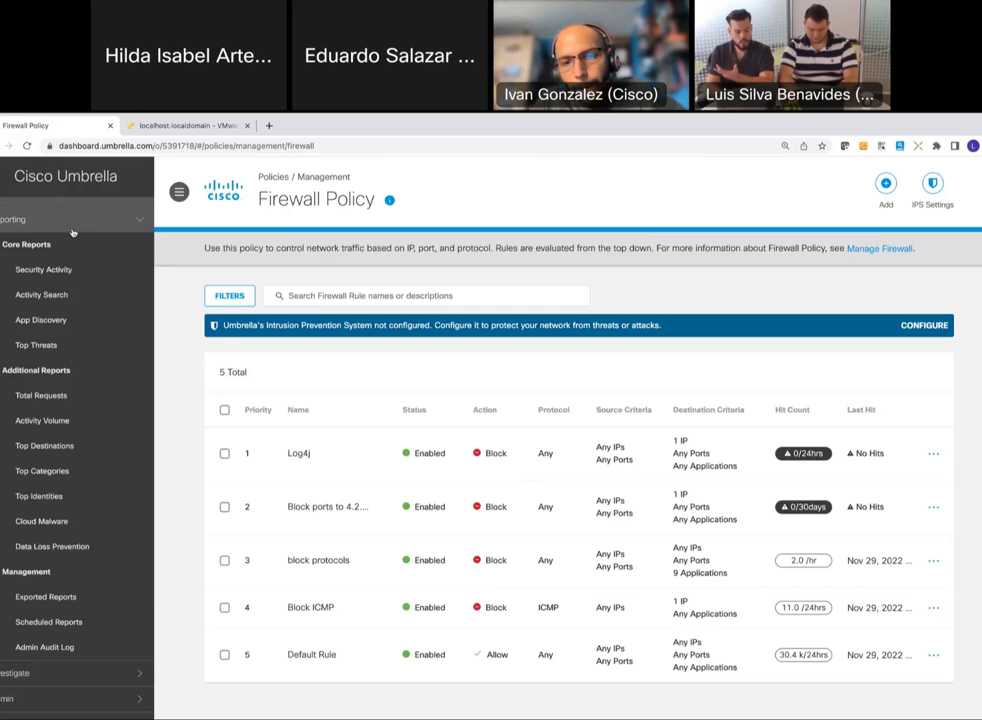
left_click(47, 295)
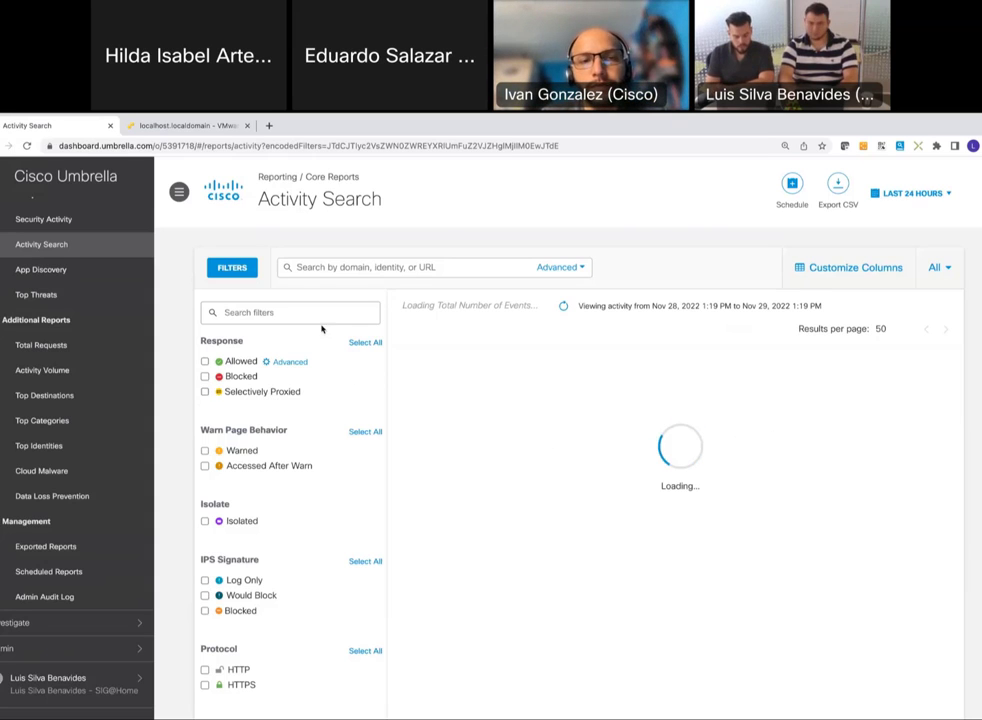
Filter the Activity Search report to Blocked responses and to the IP address 4.2.2.2
scroll(253, 481, "down", 3)
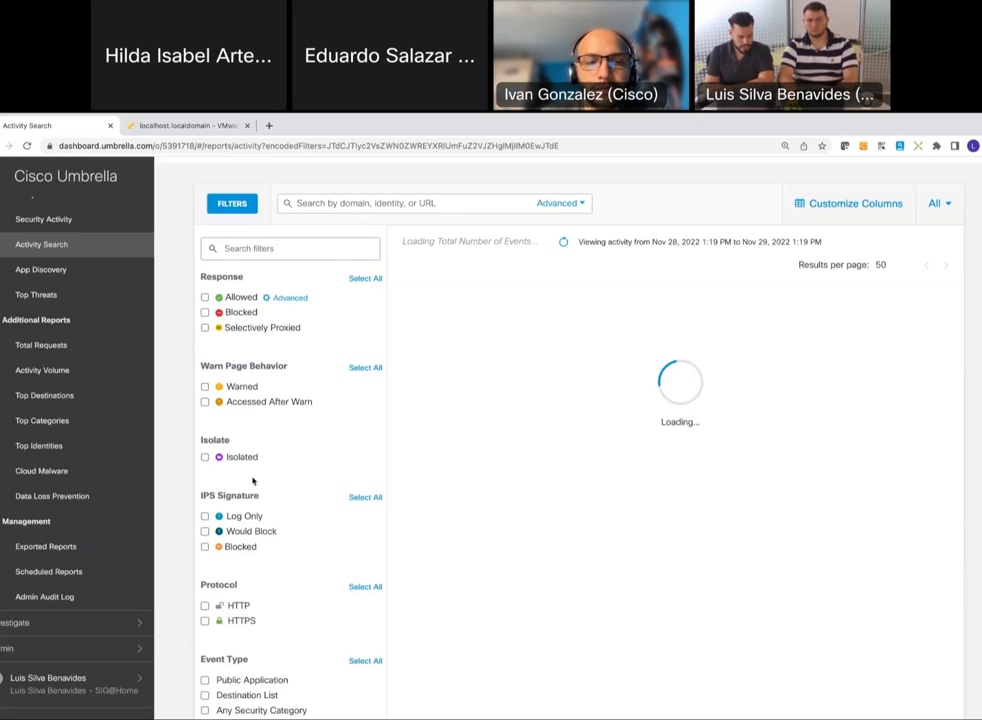
scroll(253, 481, "up", 2)
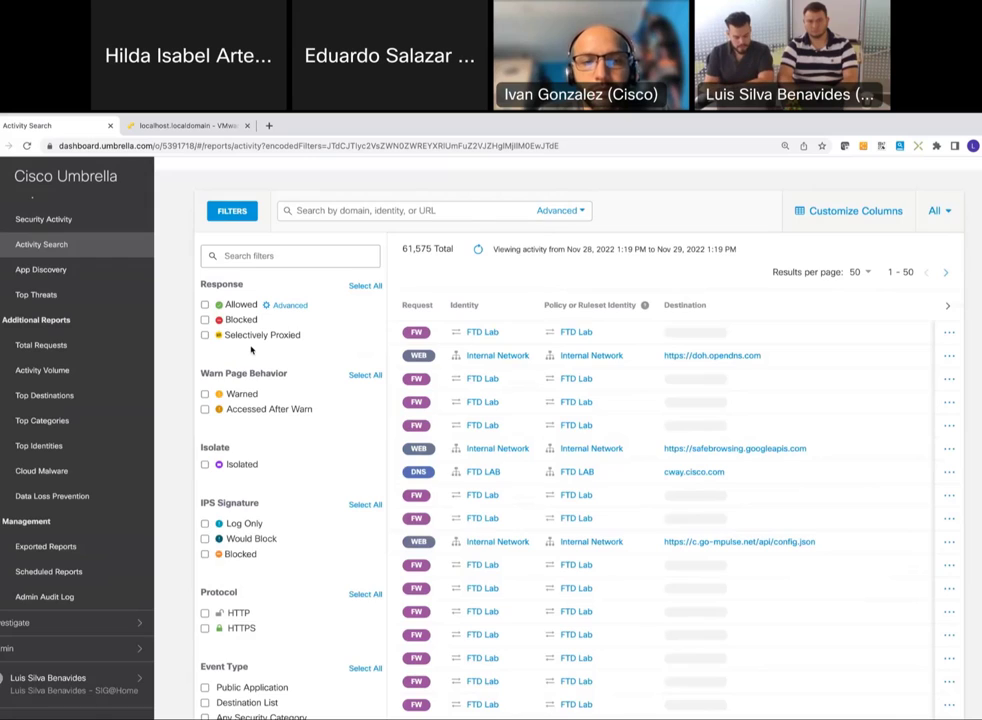
scroll(251, 349, "down", 1)
scroll(251, 345, "up", 1)
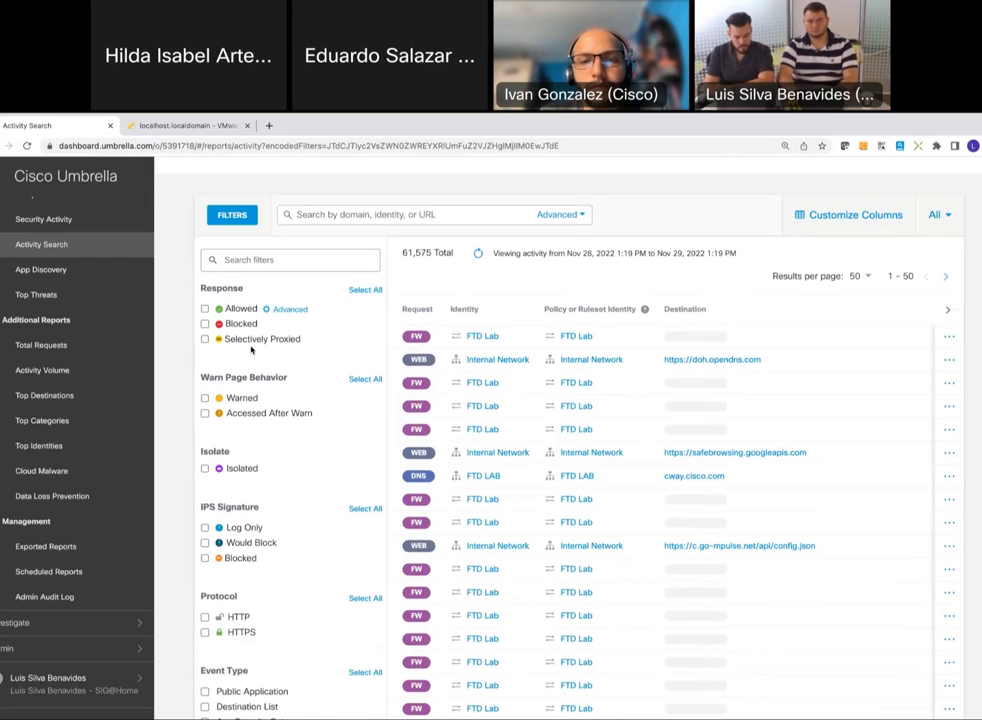
left_click(205, 324)
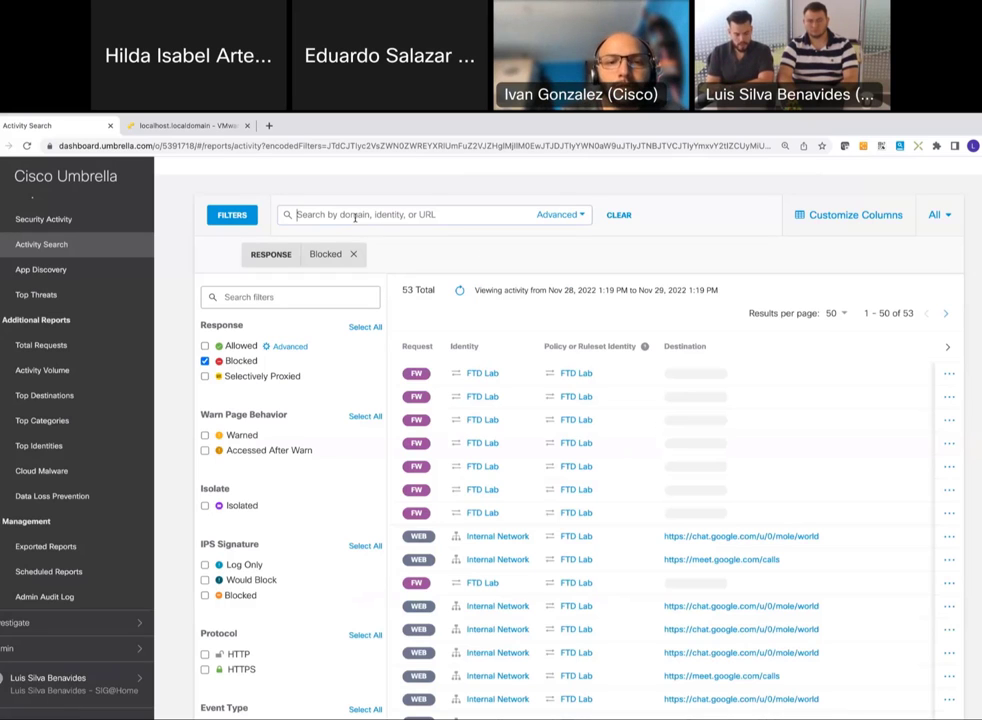
type("4.2.")
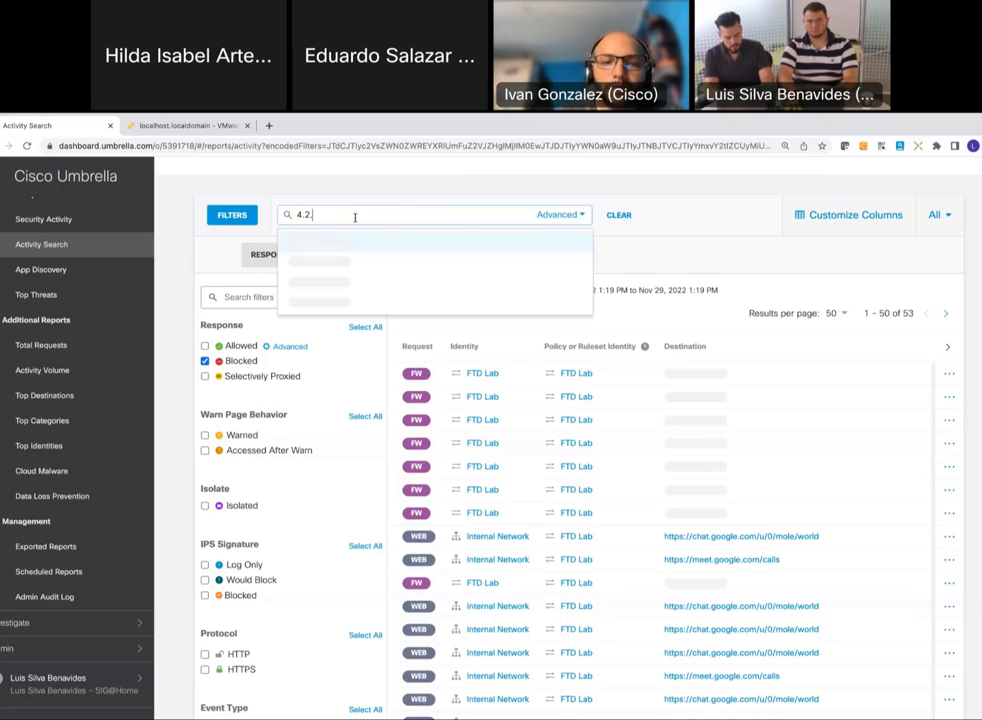
type("2.2")
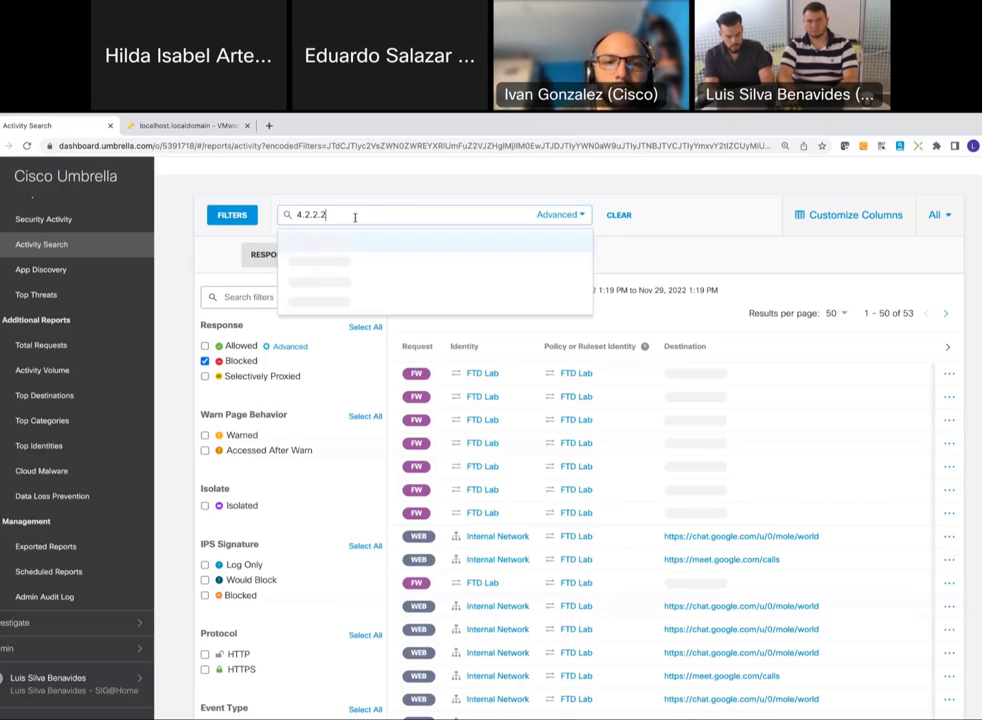
key("Return")
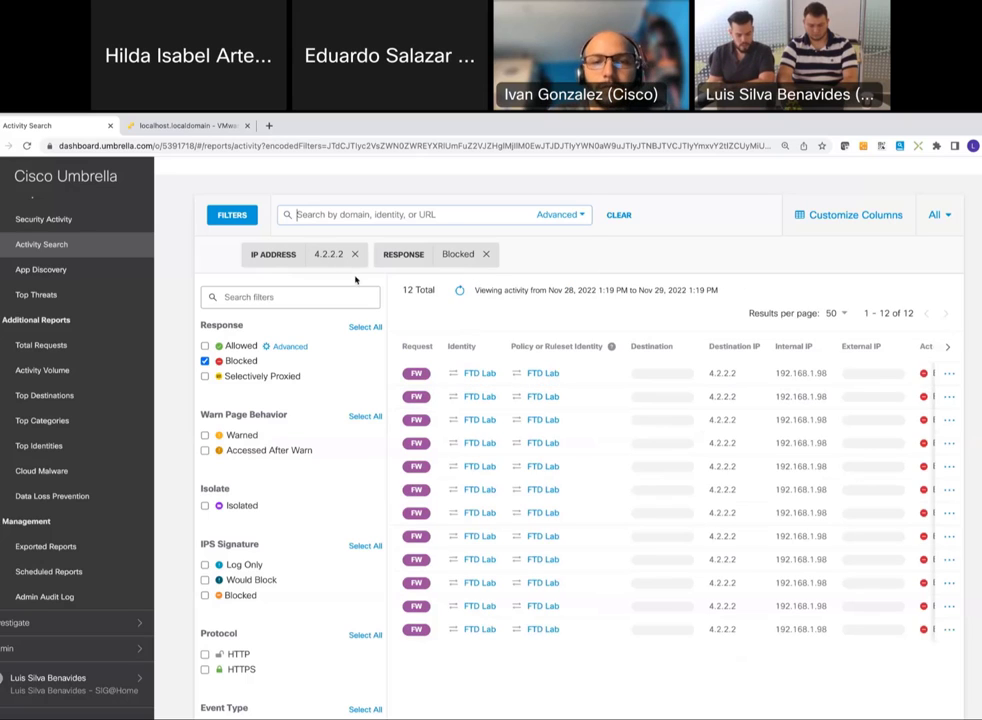
Examine the identity, destination IP, internal IP and action columns of the blocked firewall events for 4.2.2.2
left_click(475, 375)
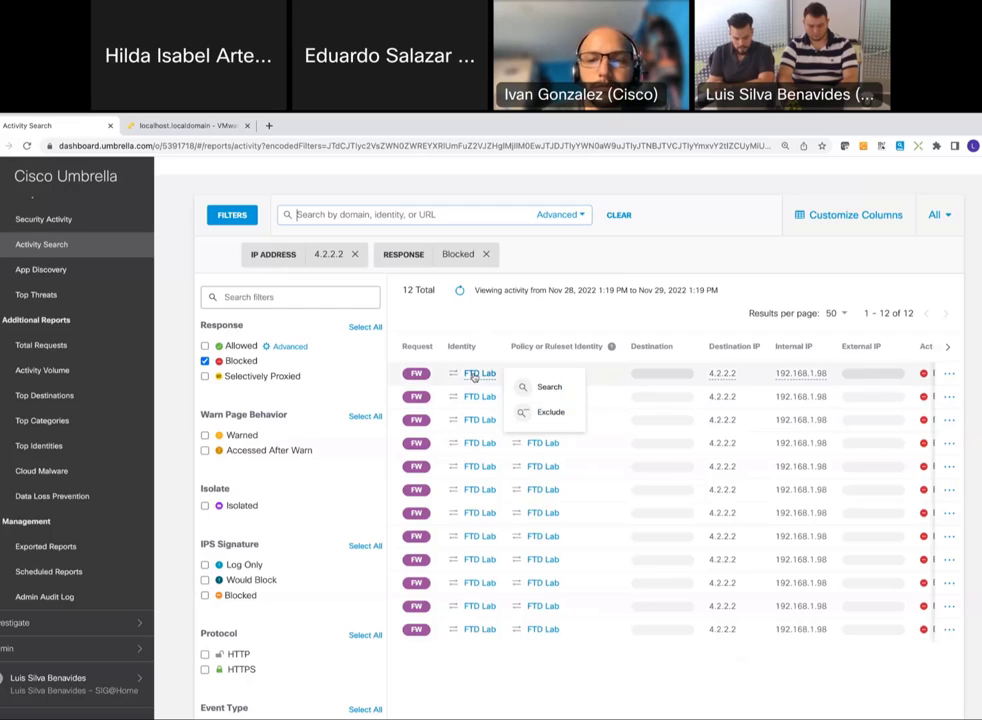
left_click(475, 376)
left_click(477, 378)
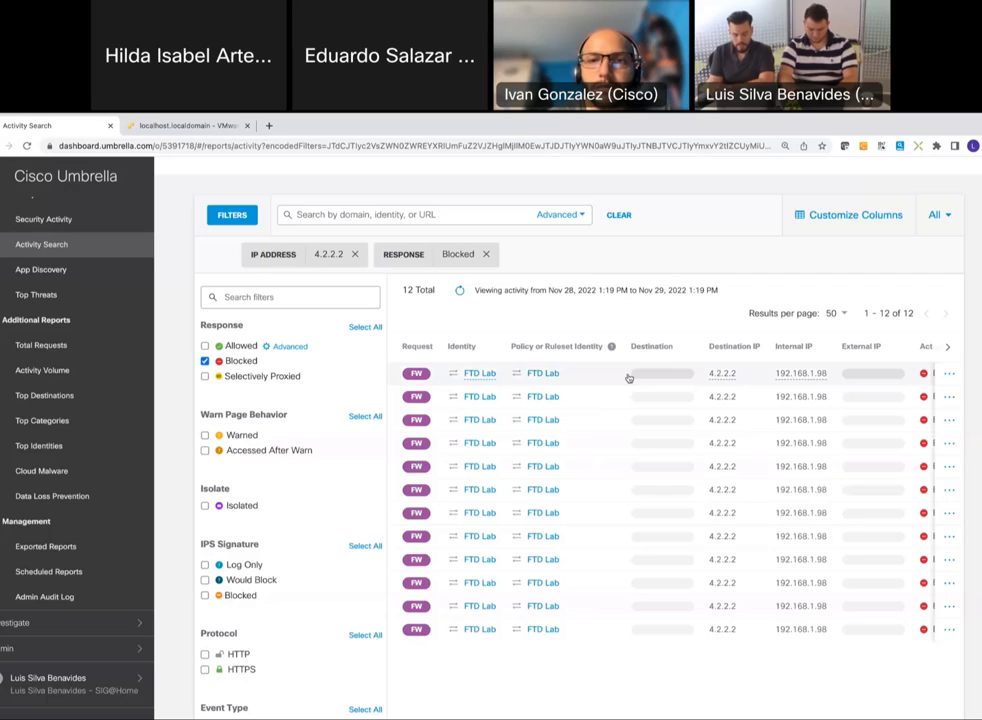
scroll(629, 378, "right", 2)
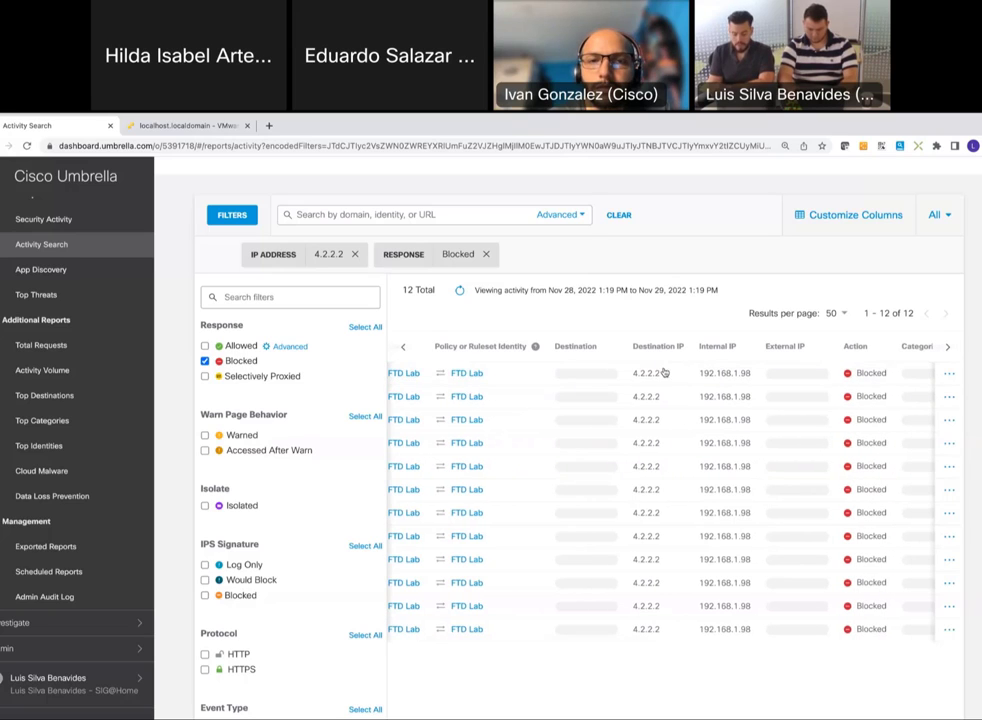
mouse_move(660, 380)
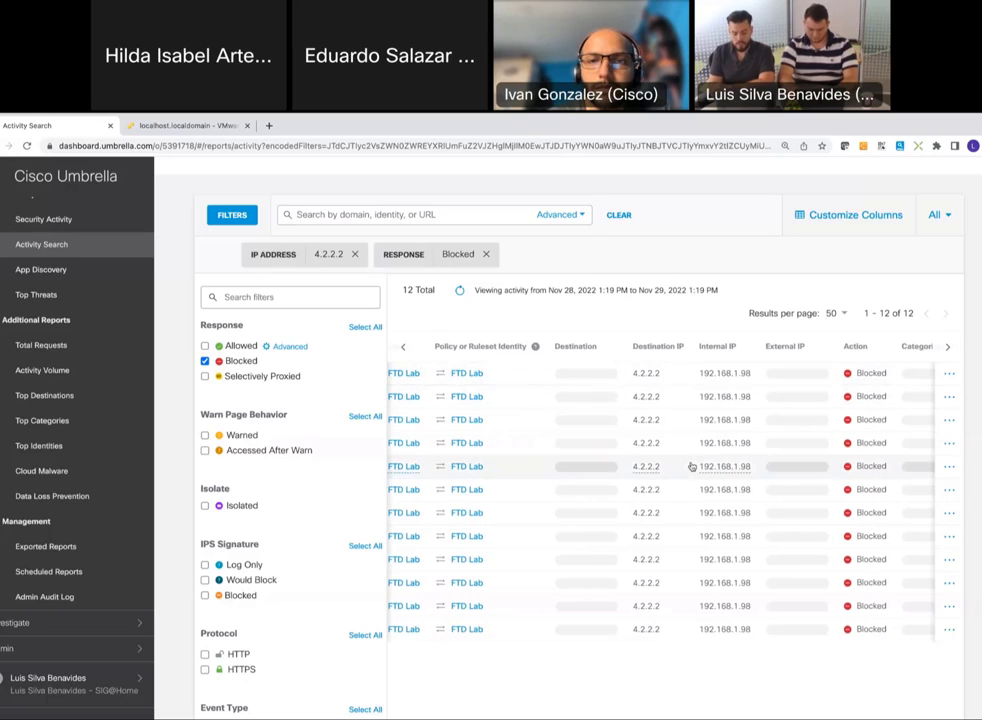
mouse_move(734, 374)
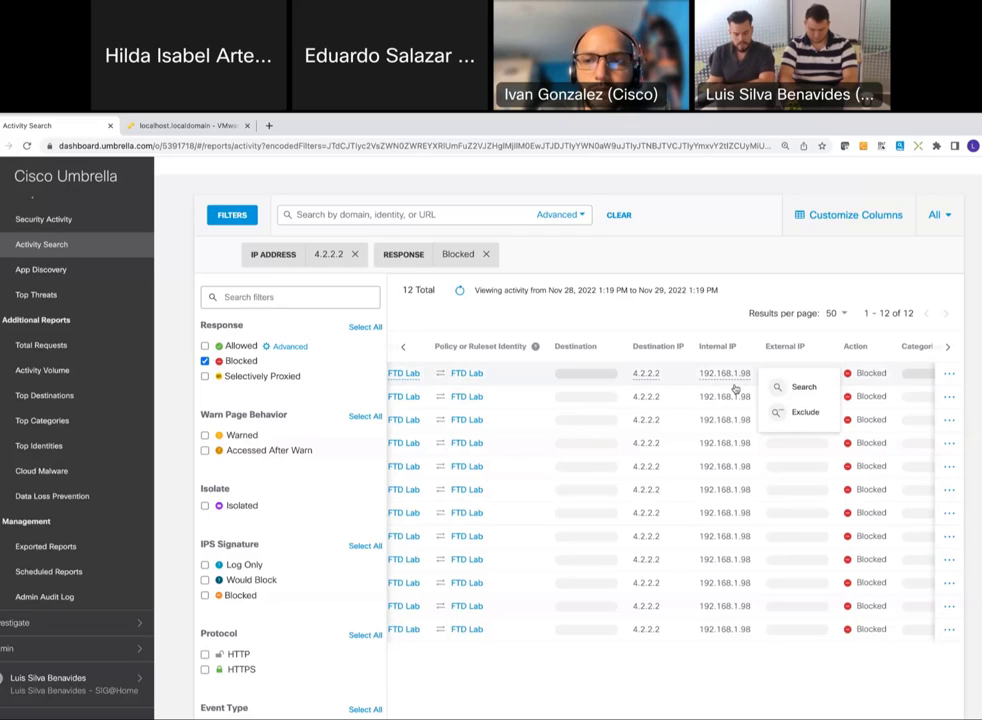
Examine the public application, protocol, ruleset or rule, and date and time columns of the blocked events for 4.2.2.2
scroll(763, 346, "right", 5)
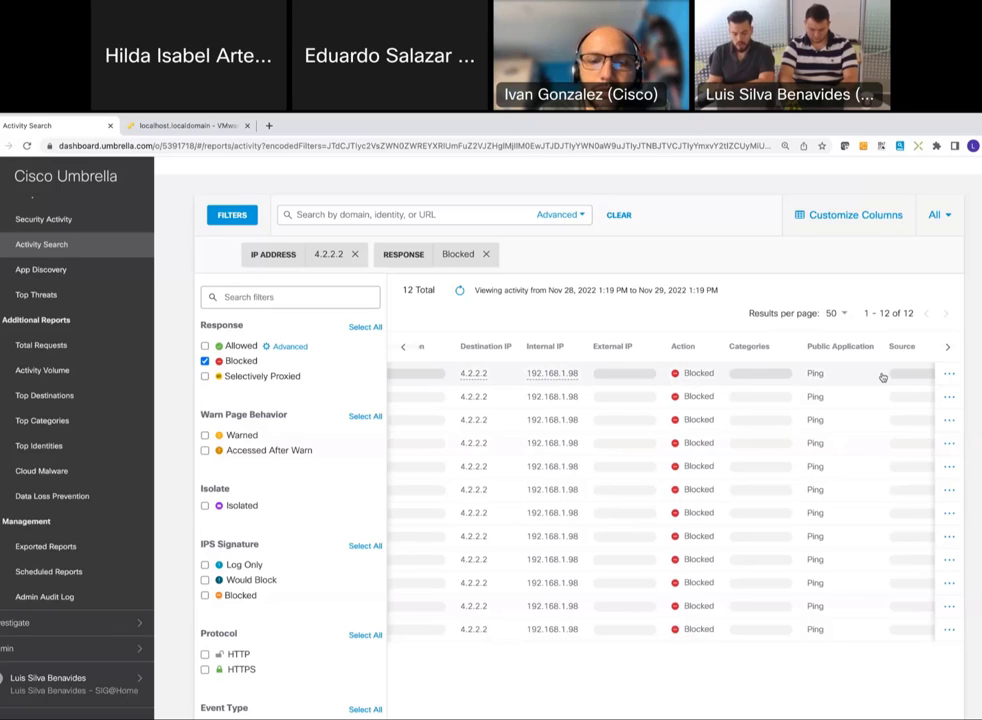
scroll(835, 375, "right", 3)
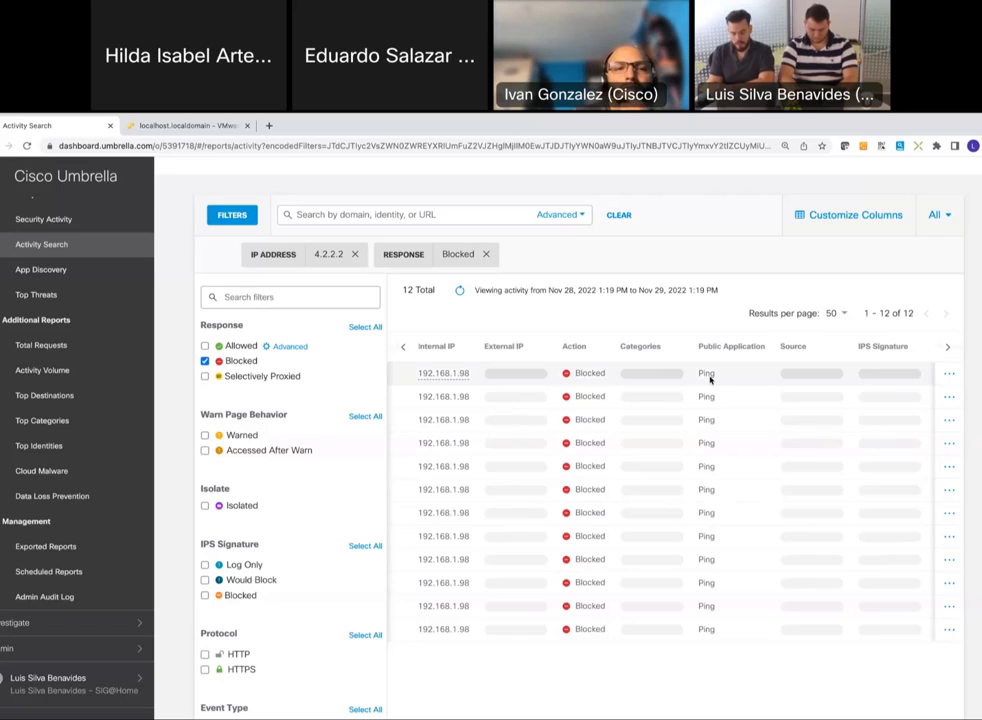
scroll(710, 378, "right", 6)
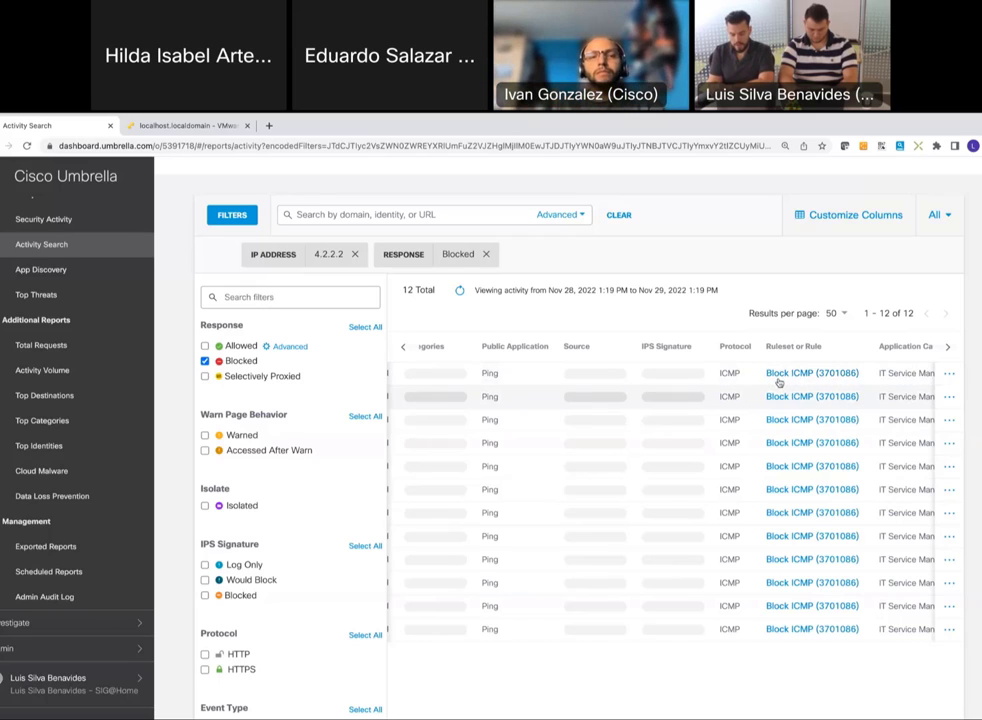
scroll(793, 378, "right", 6)
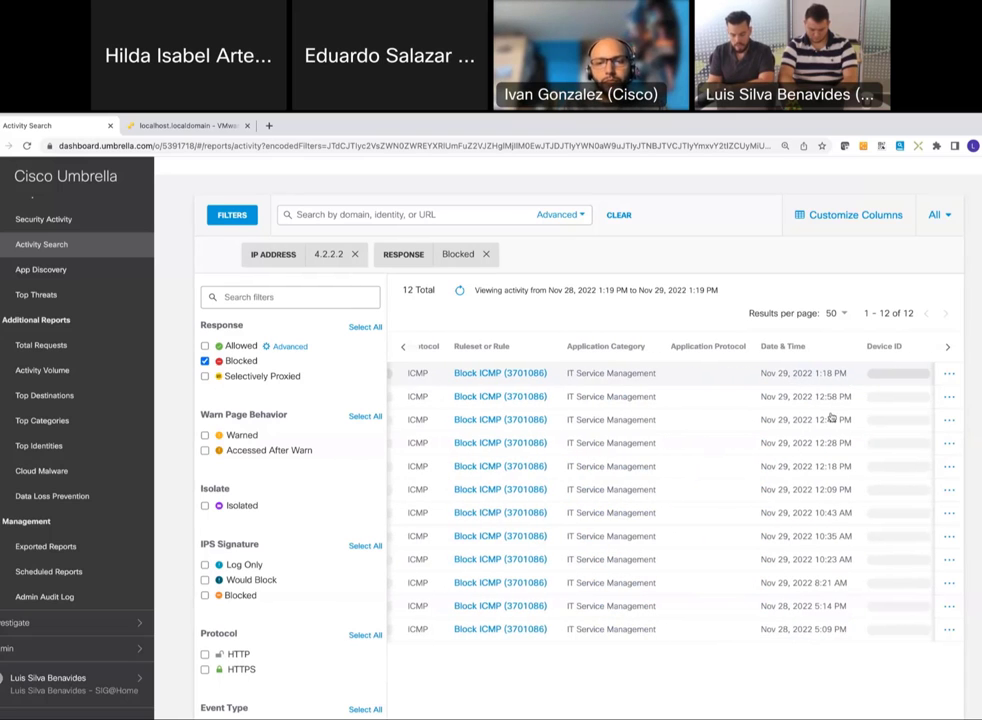
View the full details of the most recent blocked ping event for 4.2.2.2, and close them after reading
left_click(952, 374)
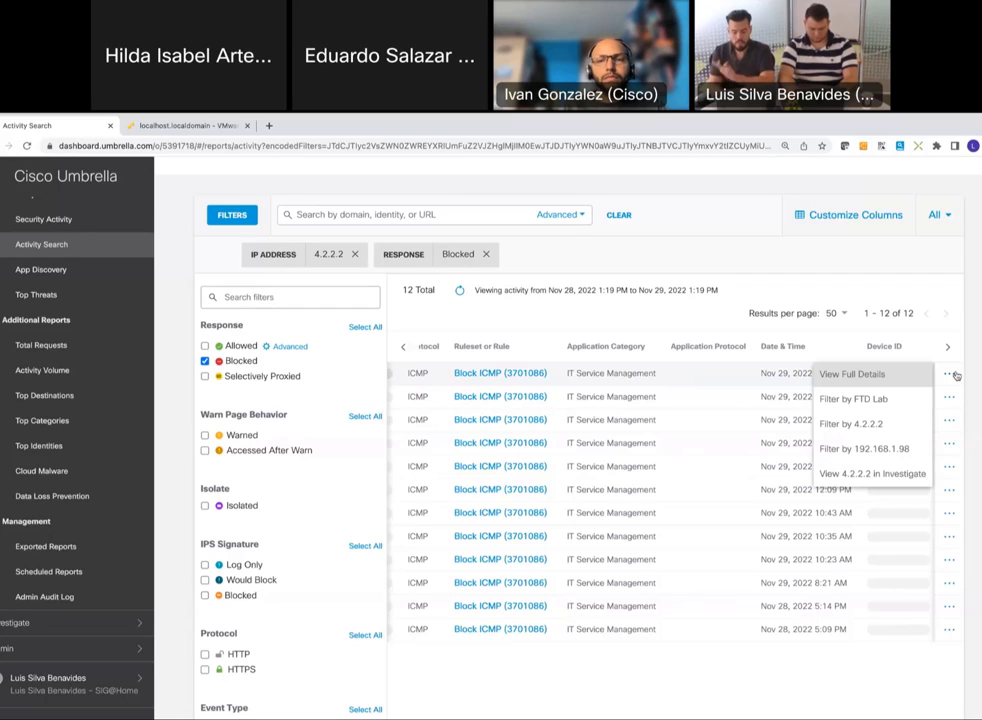
left_click(877, 375)
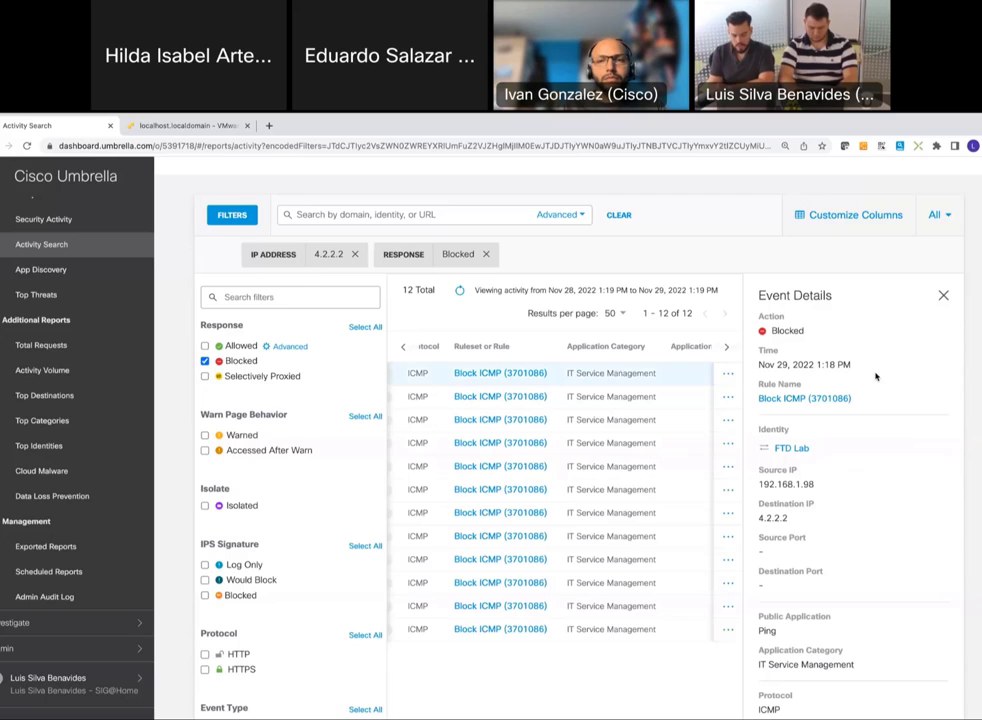
scroll(875, 376, "down", 5)
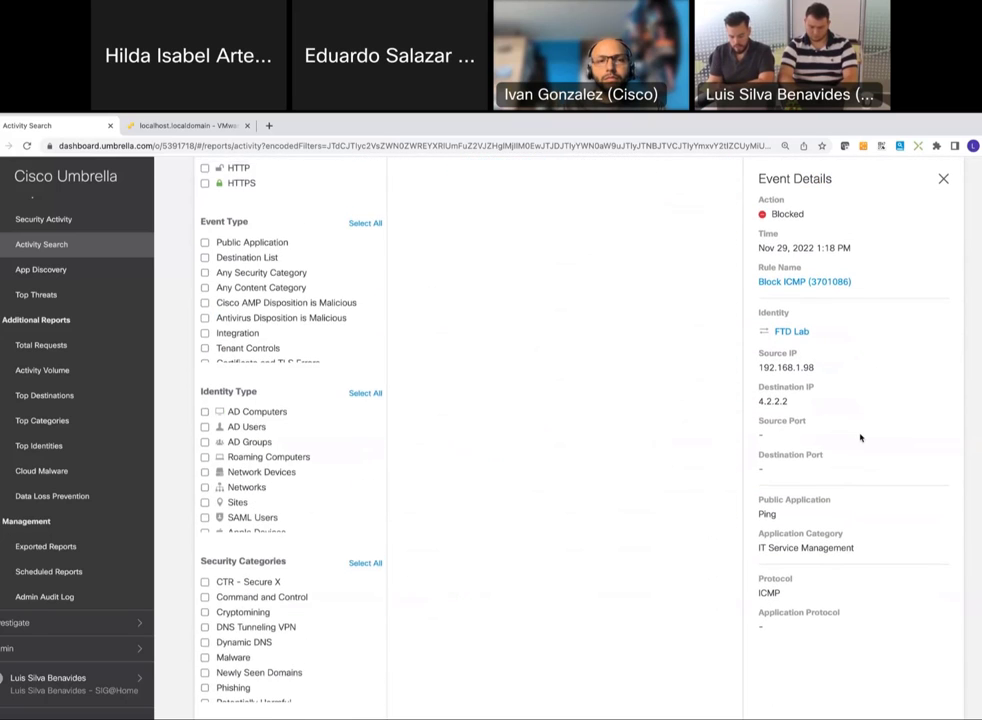
scroll(860, 437, "up", 5)
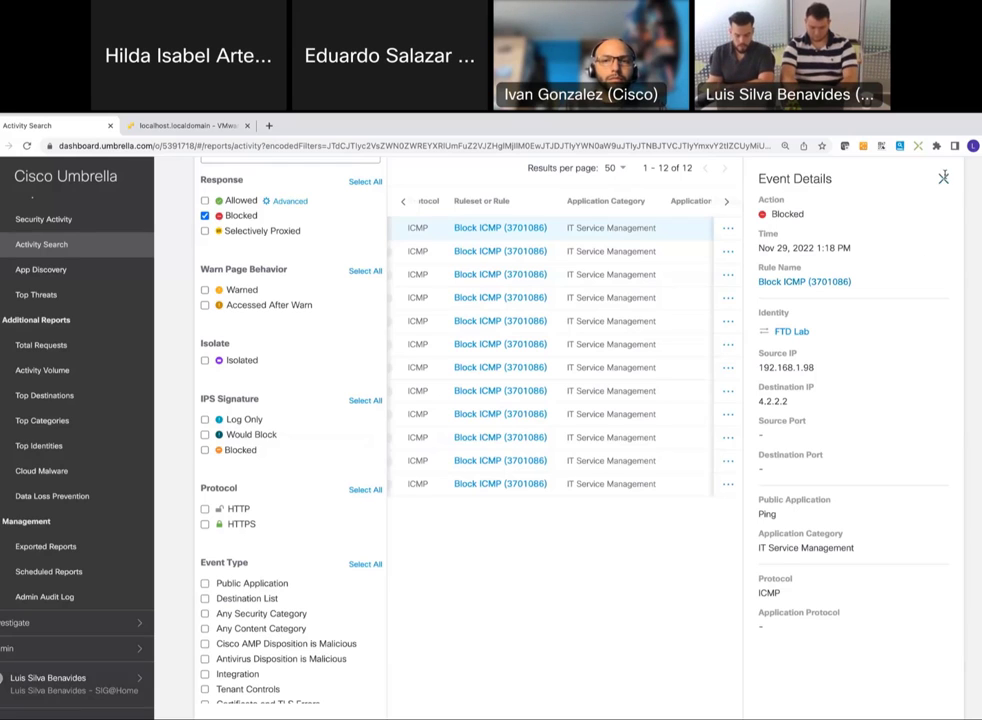
left_click(944, 179)
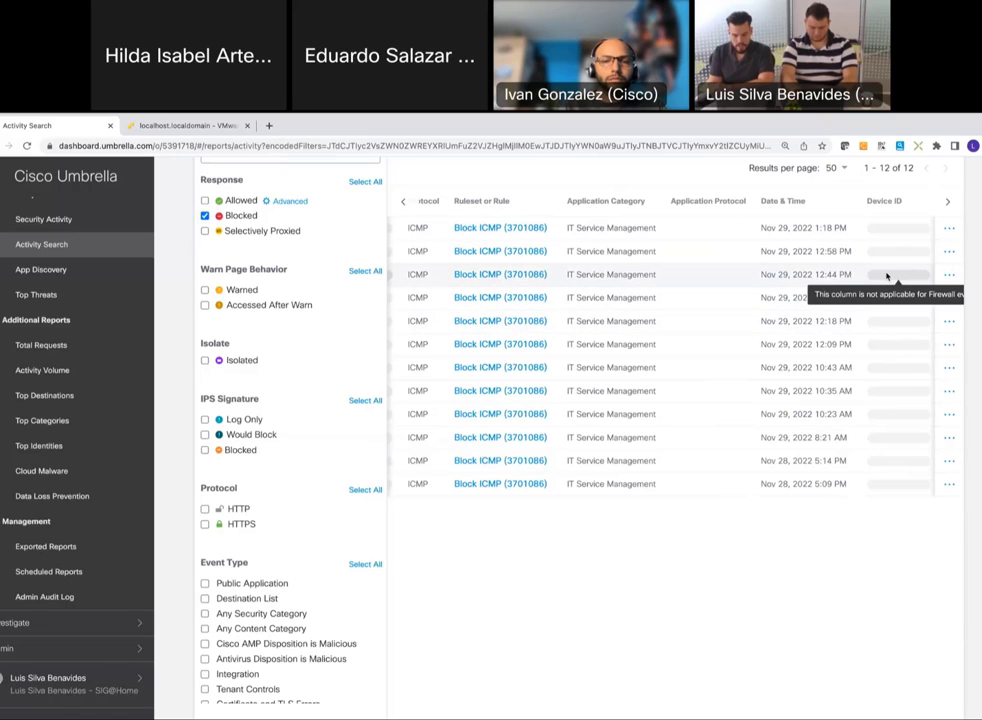
Remove the 4.2.2.2 IP address filter and limit the blocked results to Firewall requests
scroll(888, 278, "left", 2)
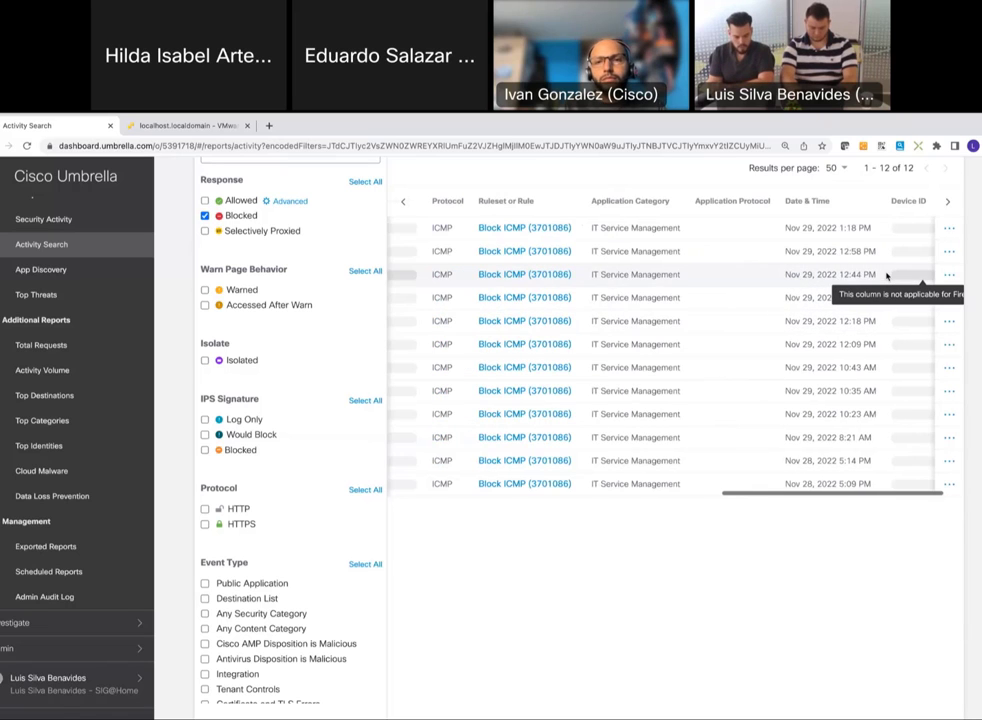
scroll(886, 277, "left", 4)
scroll(402, 382, "up", 3)
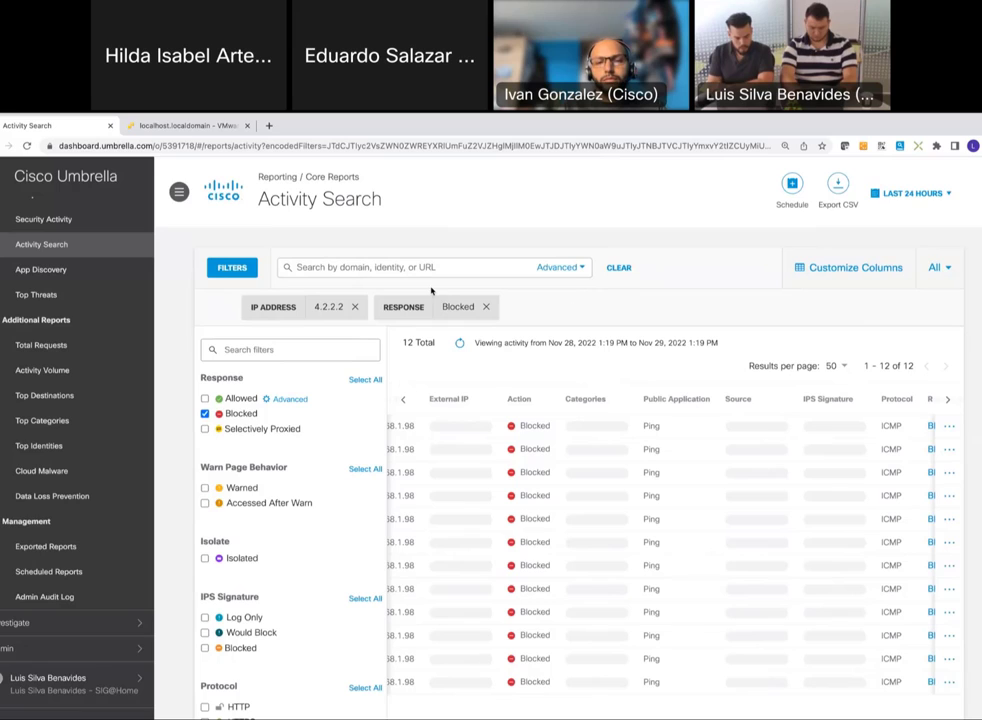
left_click(355, 308)
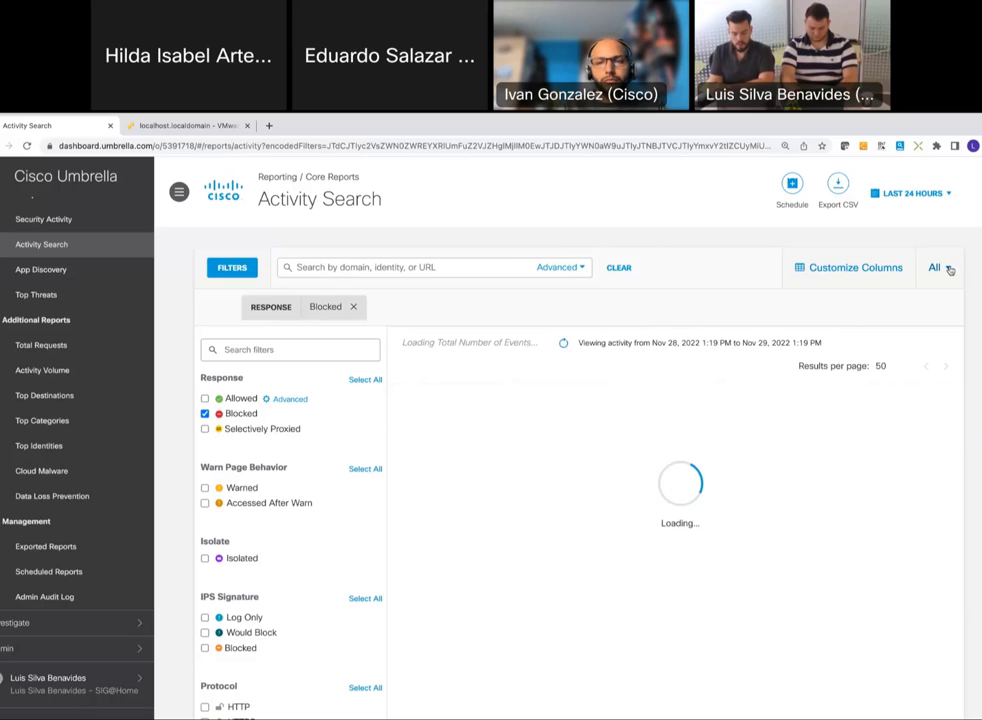
left_click(950, 270)
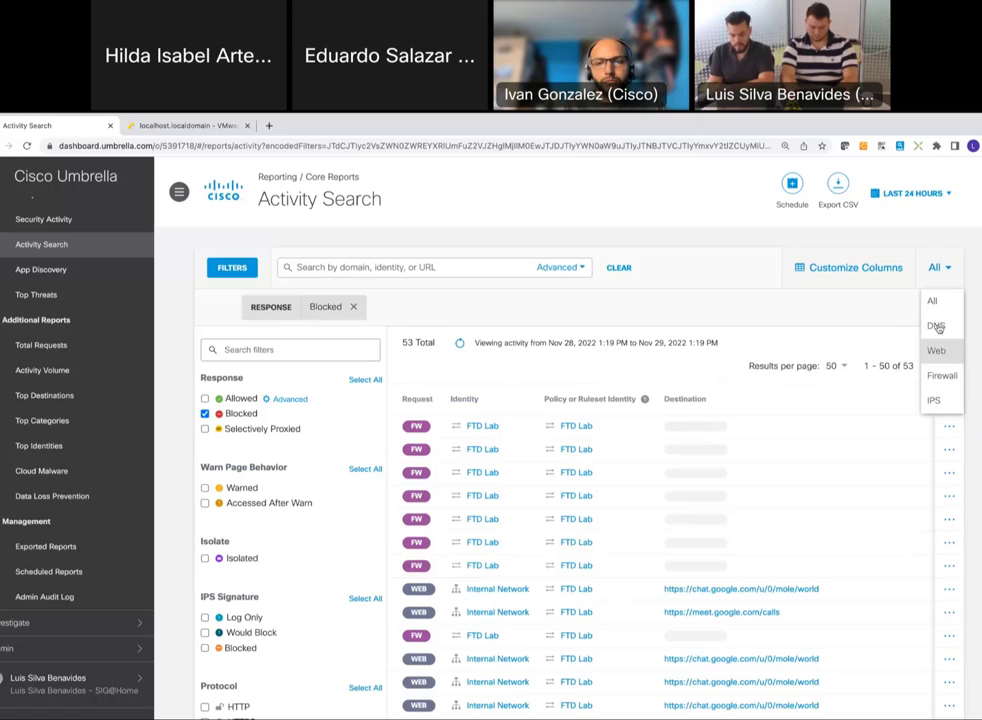
left_click(942, 377)
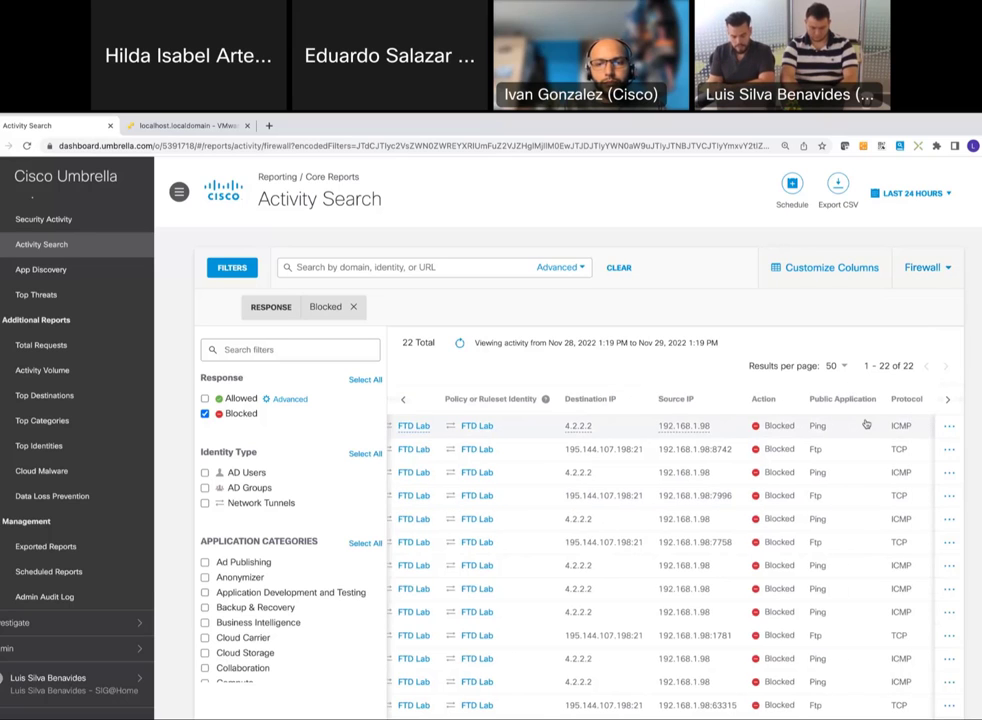
Open the event details of the most recent blocked FTP request and read through its rule, identity and address fields
scroll(866, 424, "right", 3)
scroll(866, 424, "left", 3)
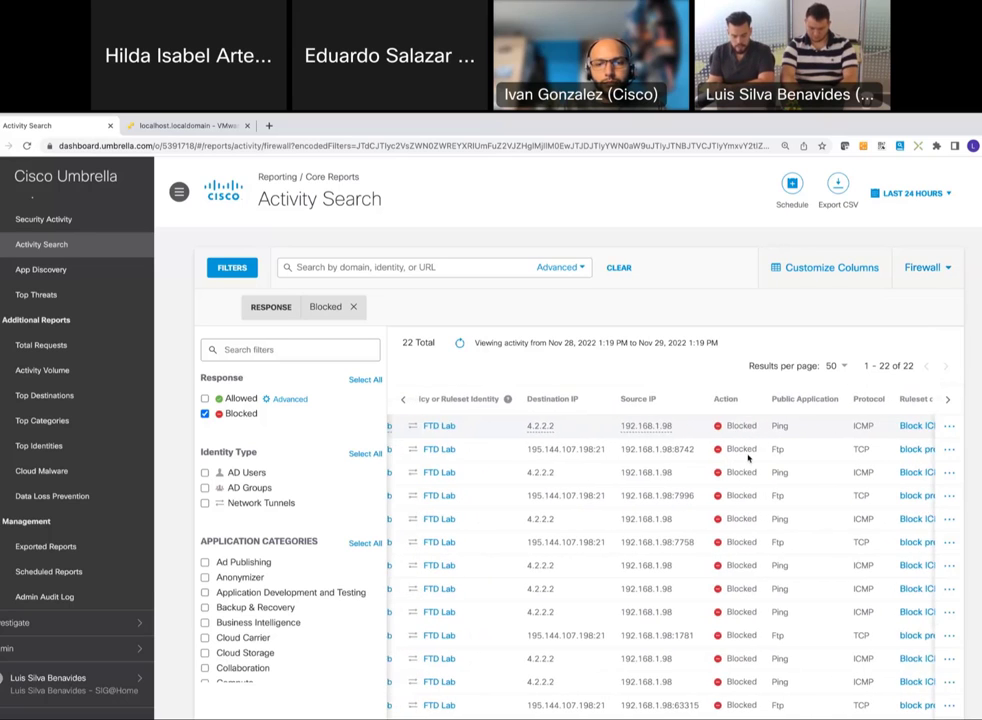
mouse_move(743, 457)
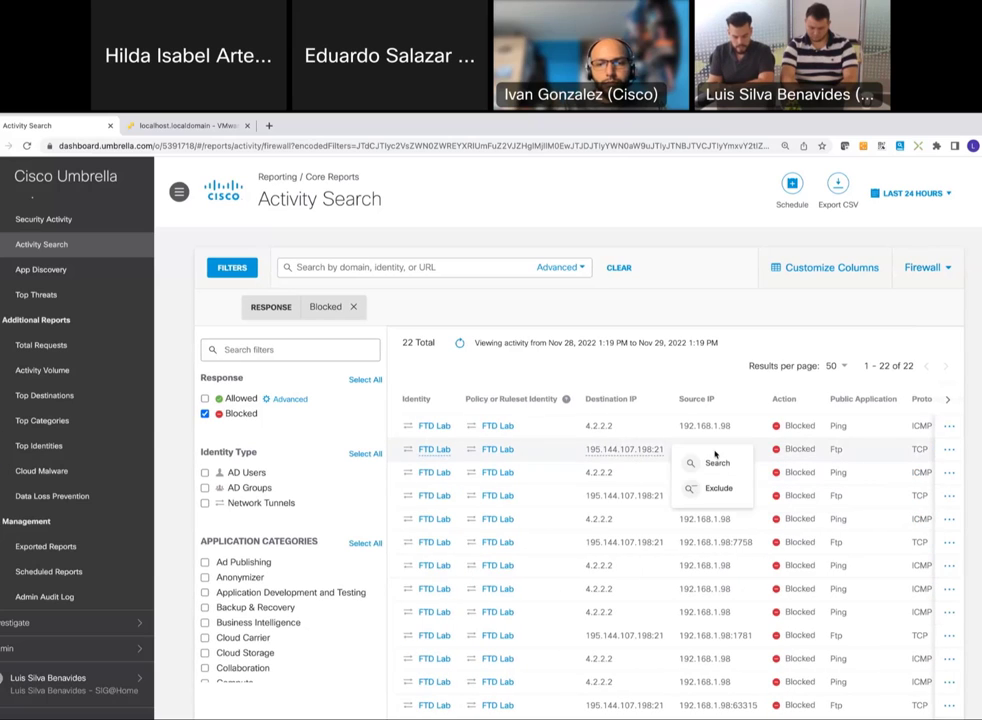
left_click(870, 451)
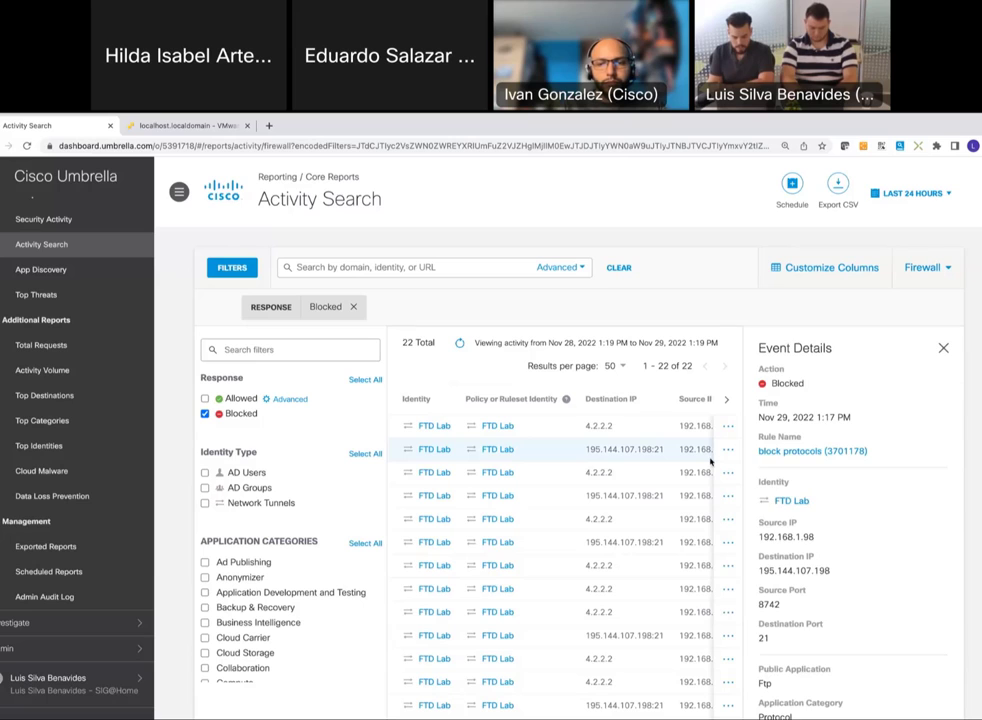
mouse_move(563, 442)
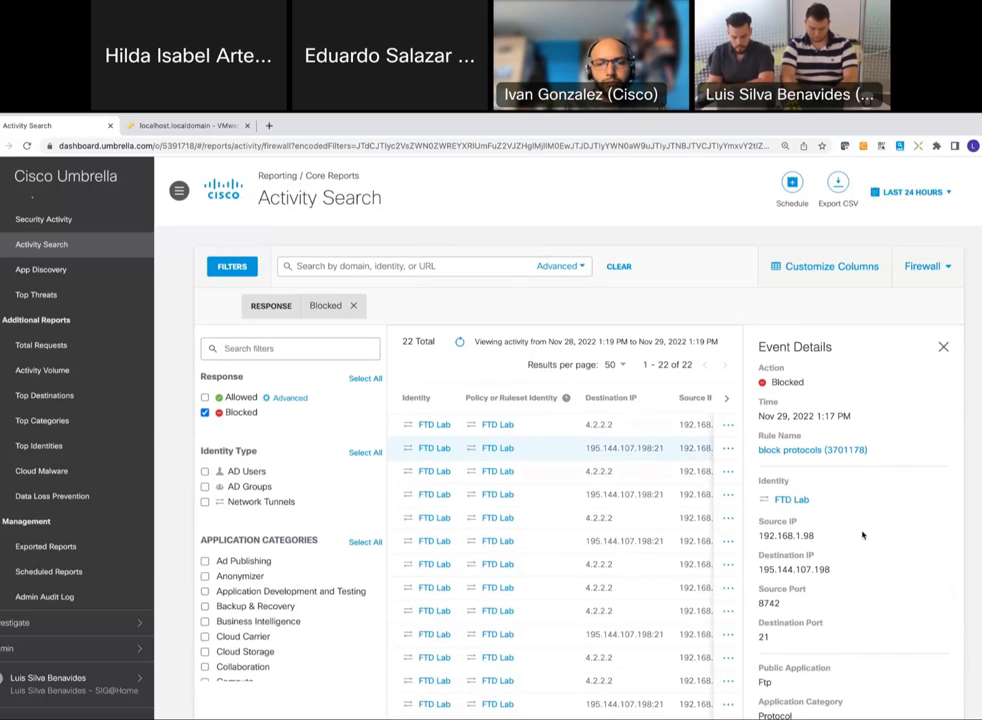
scroll(866, 533, "down", 3)
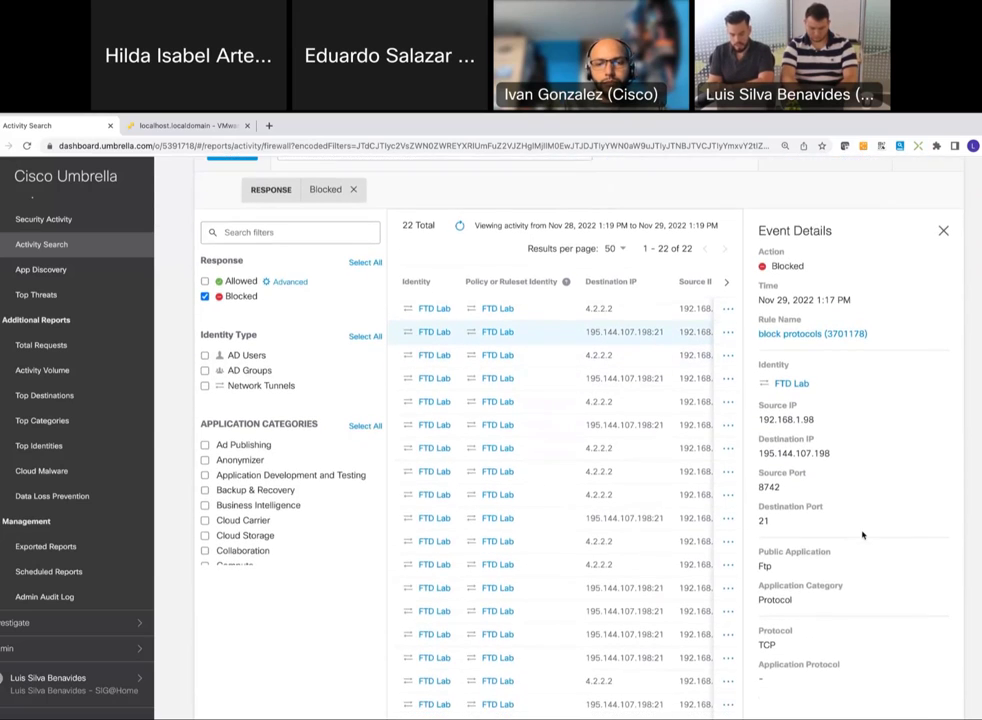
scroll(862, 535, "down", 2)
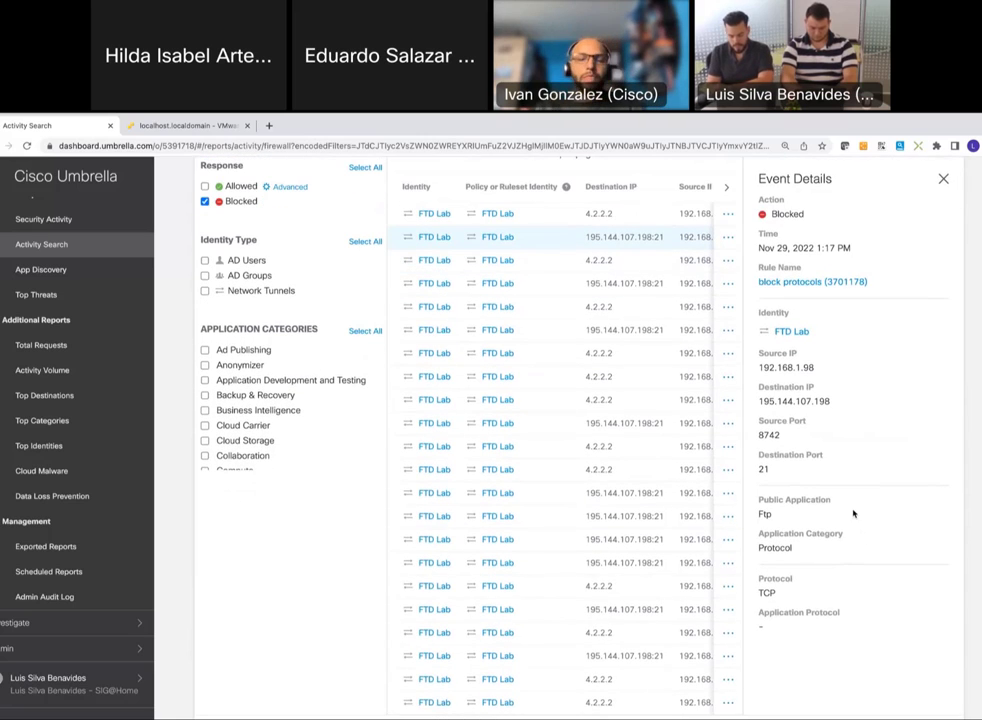
scroll(857, 430, "up", 1)
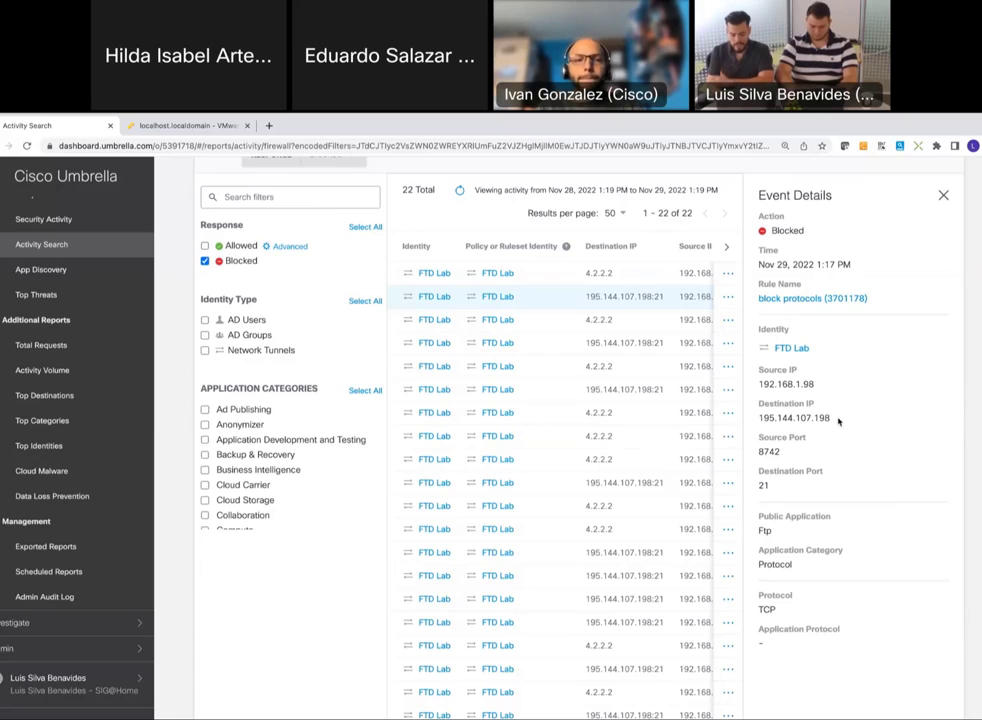
Highlight the FTP event's destination IP, destination port, public application and protocol in turn, and close the event details
left_click_drag(832, 418, 800, 418)
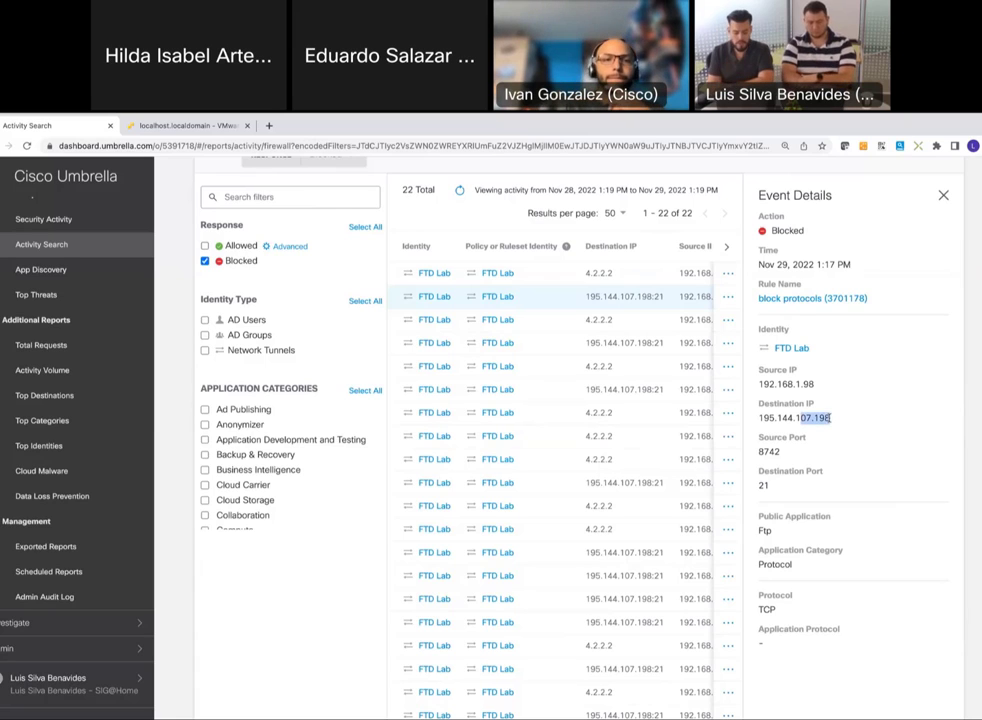
double_click(763, 485)
scroll(836, 499, "down", 1)
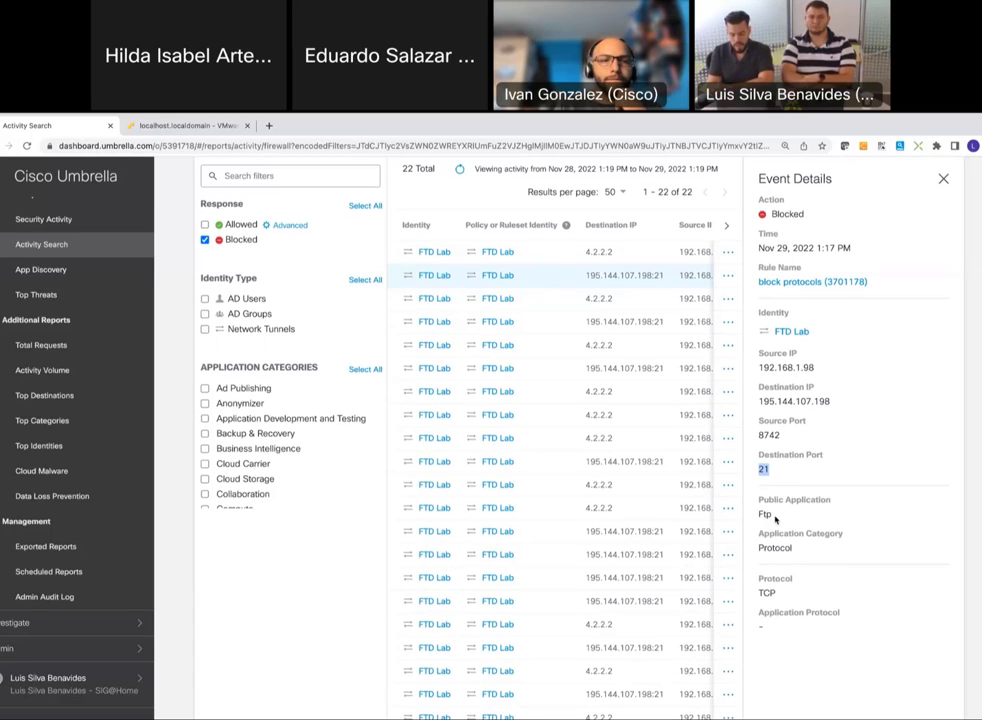
double_click(765, 516)
left_click(777, 598)
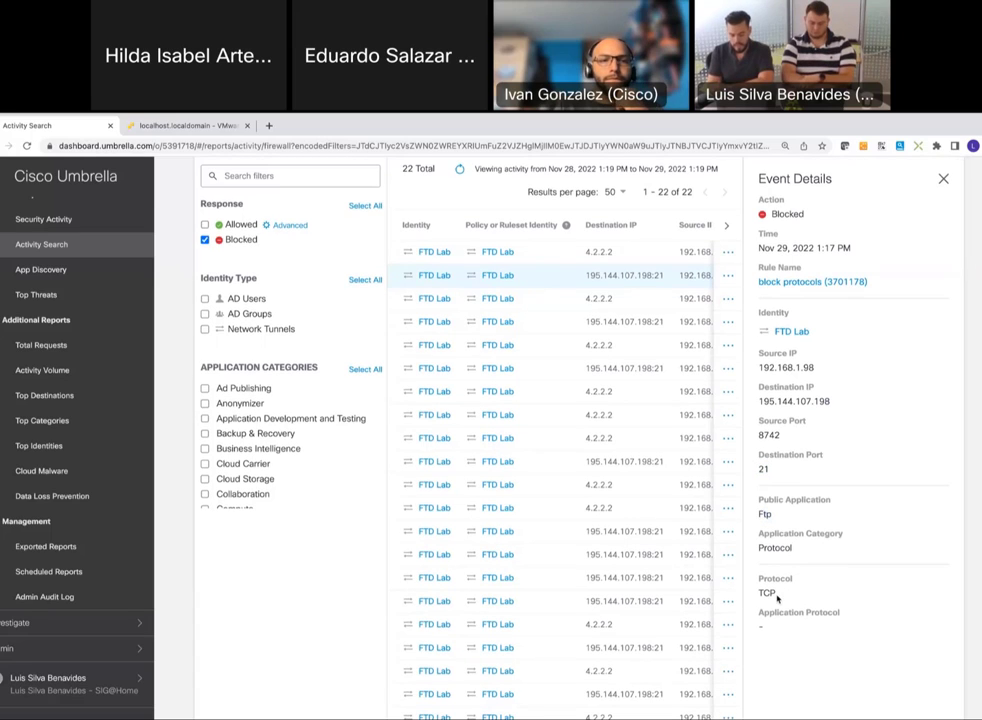
double_click(765, 593)
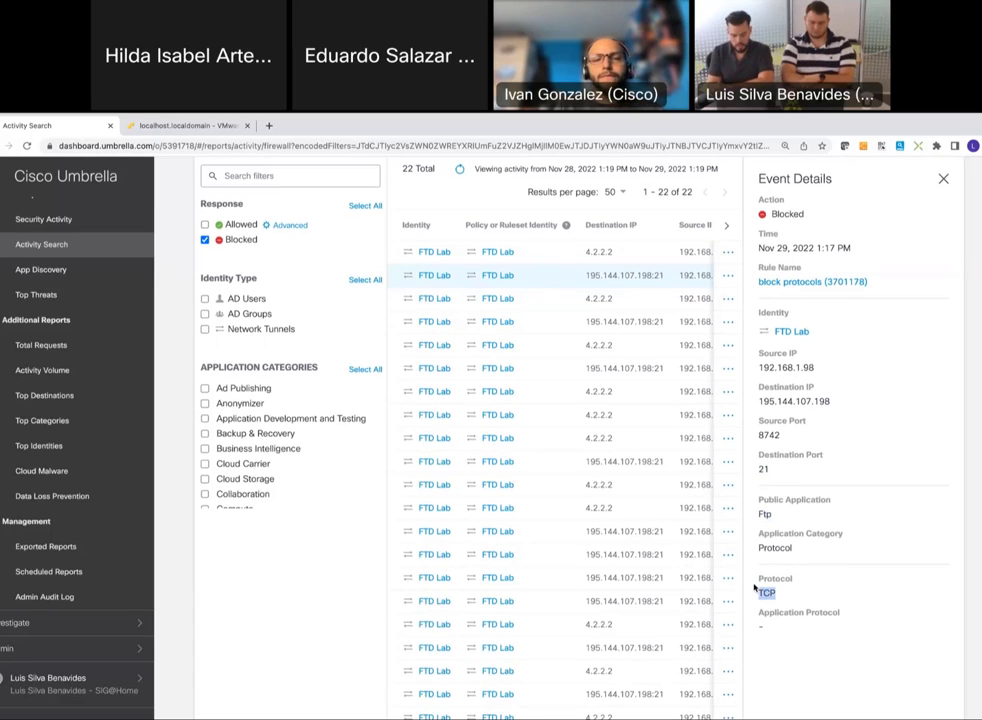
left_click(944, 180)
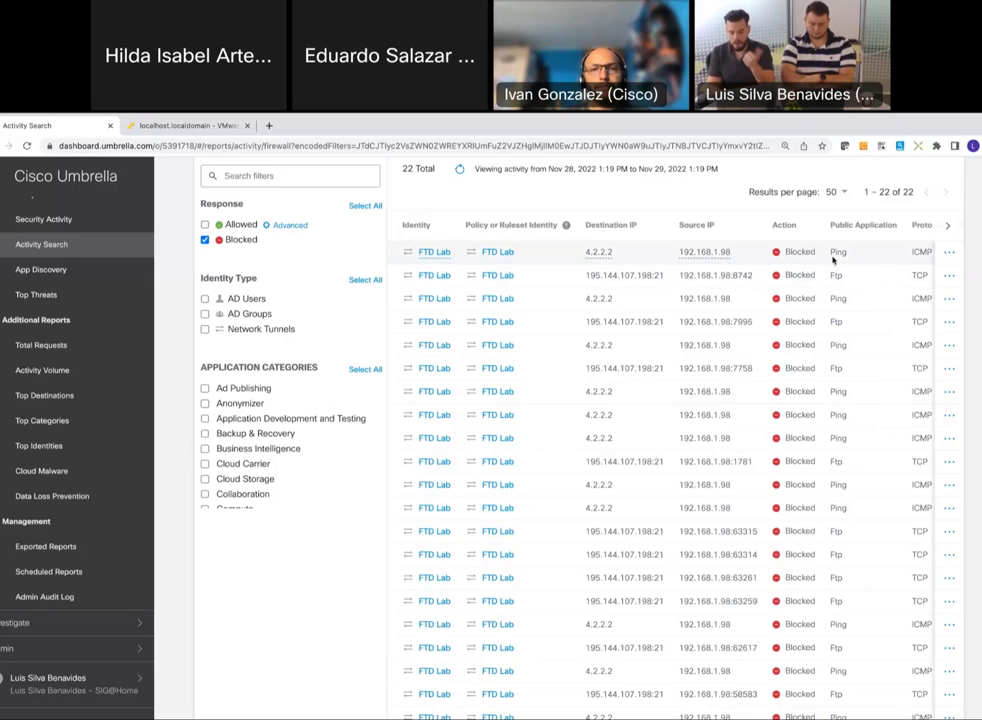
Leave Activity Search and open the Web Policy management page under Policies
scroll(900, 245, "up", 1)
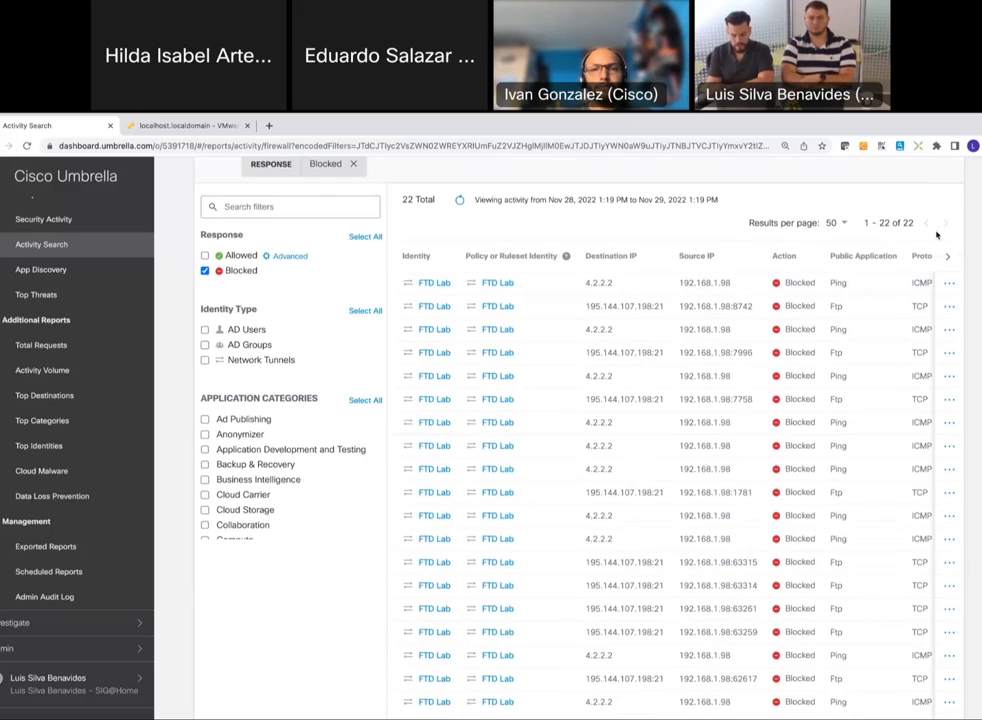
scroll(936, 240, "up", 3)
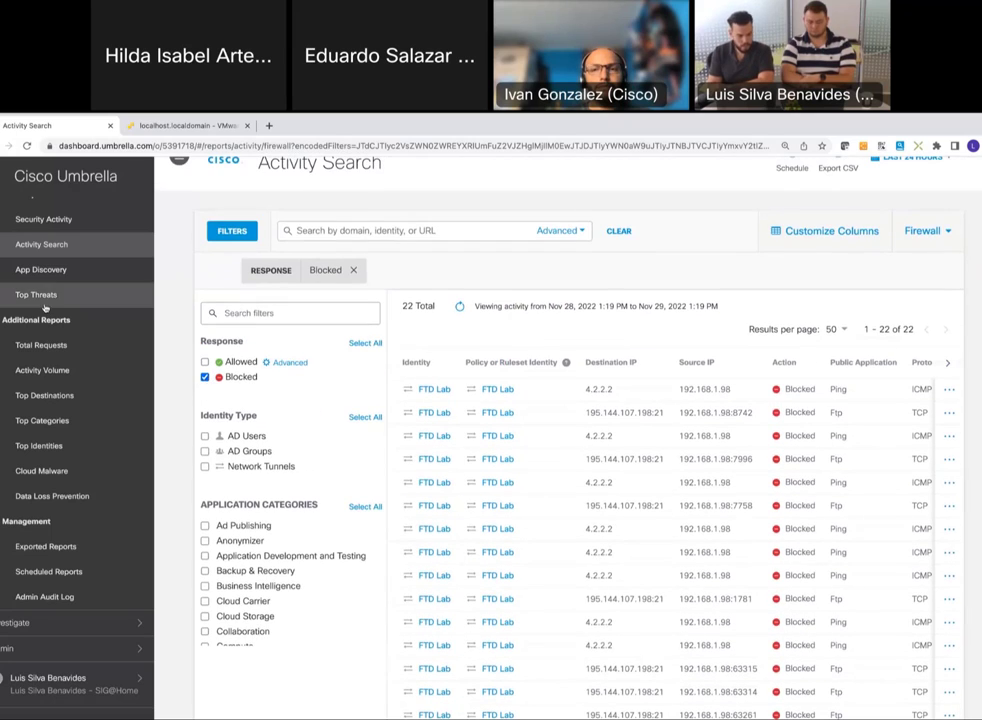
scroll(45, 308, "up", 3)
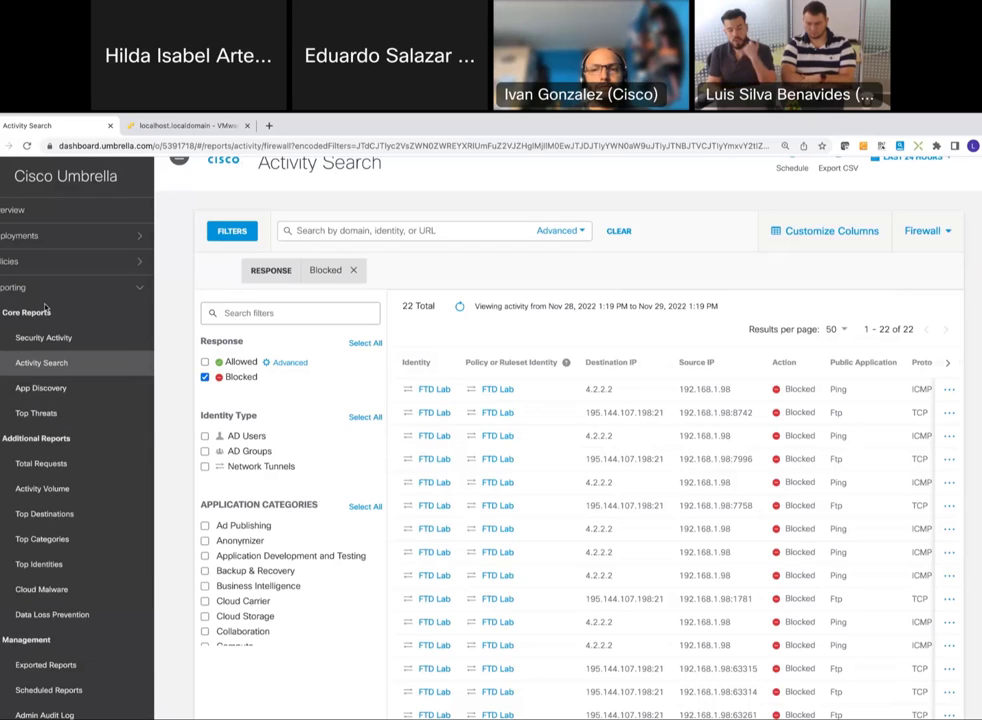
left_click(59, 262)
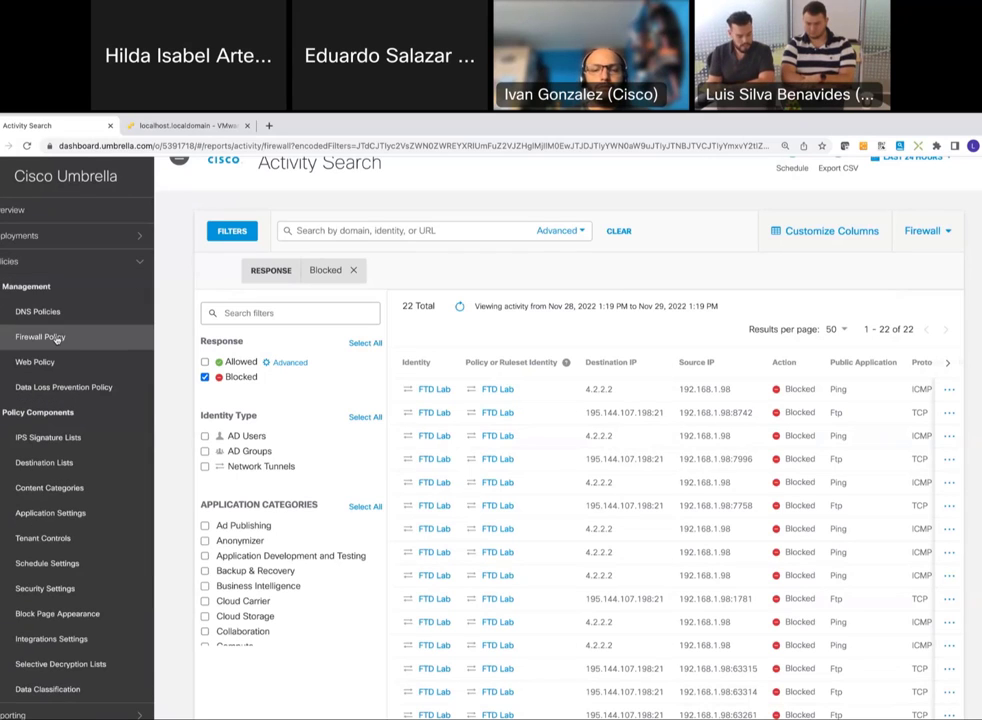
left_click(40, 337)
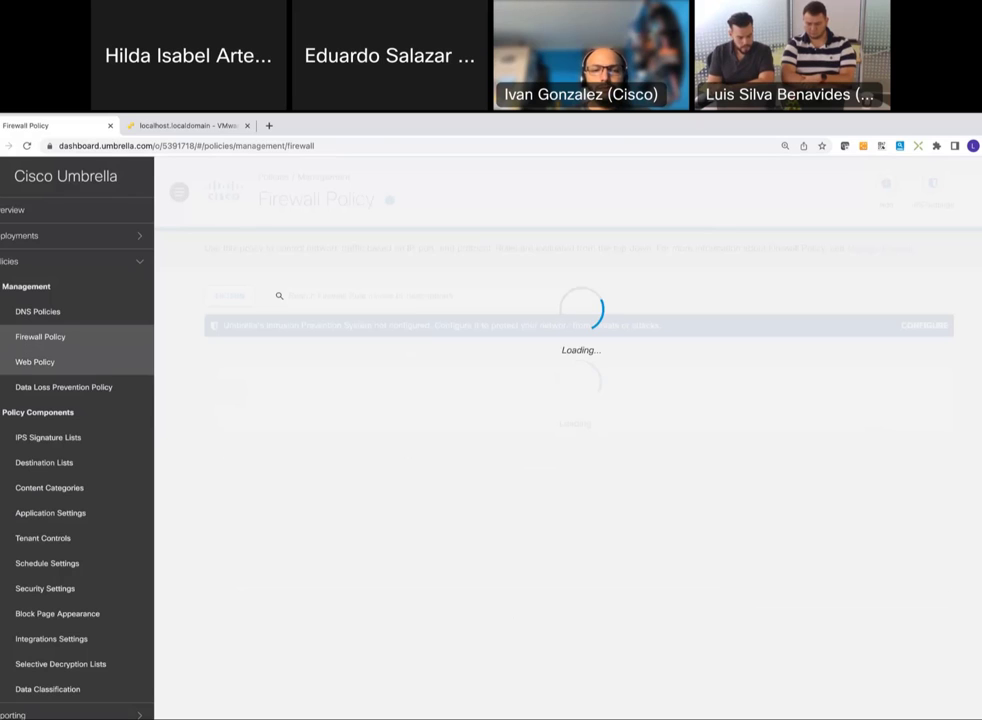
left_click(35, 362)
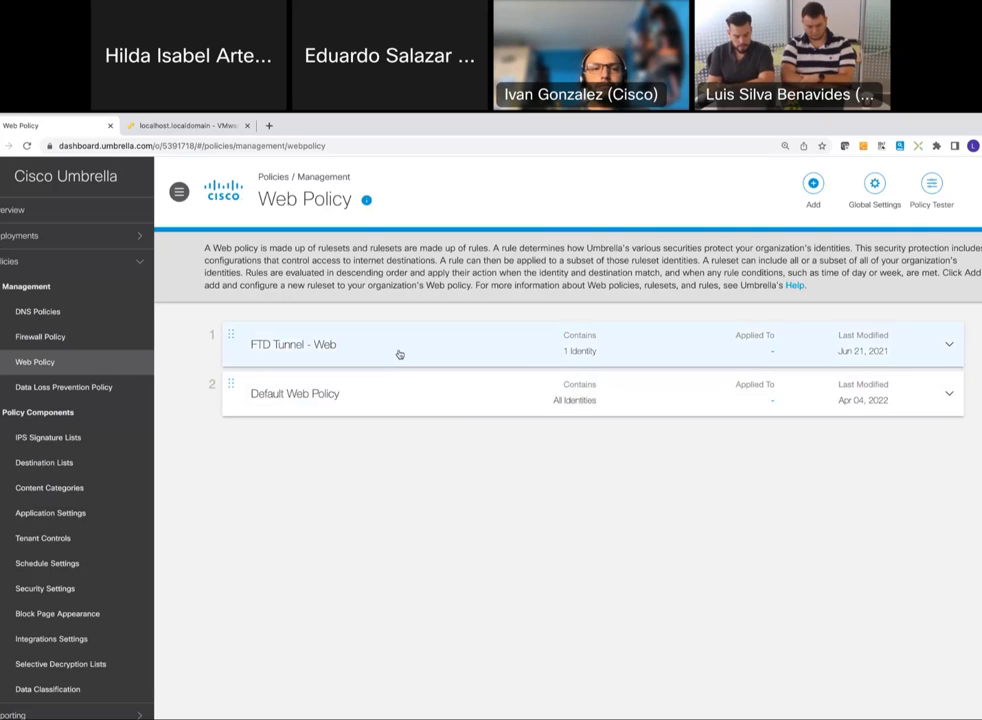
Expand the FTD Tunnel - Web ruleset to review its rules, and check the available actions for the Hangouts rule
left_click(399, 354)
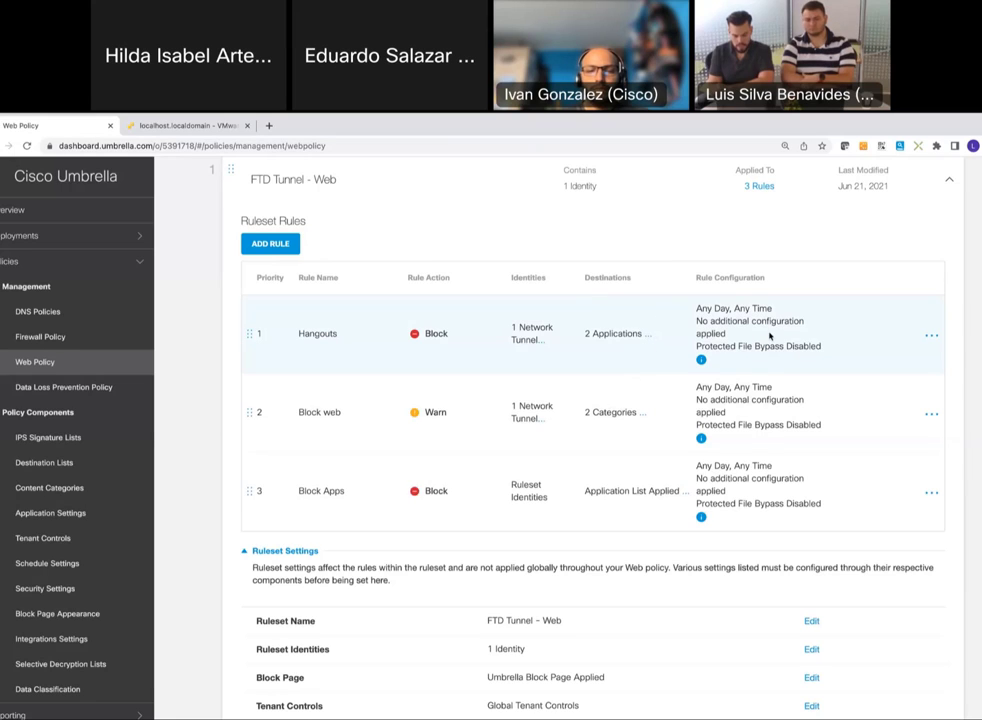
left_click(932, 337)
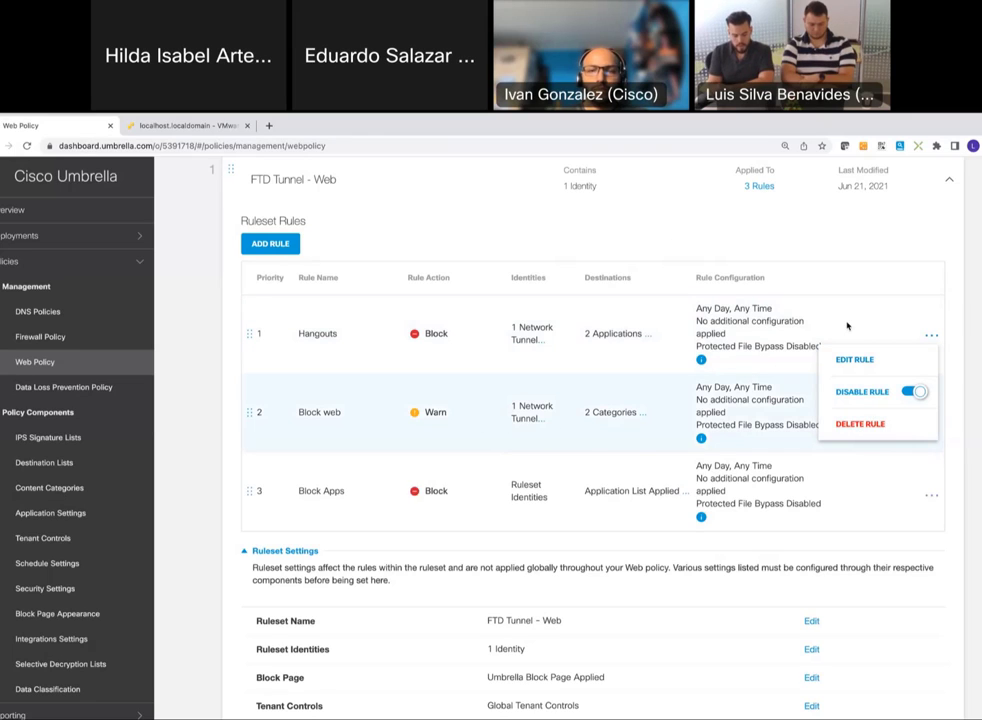
left_click(930, 337)
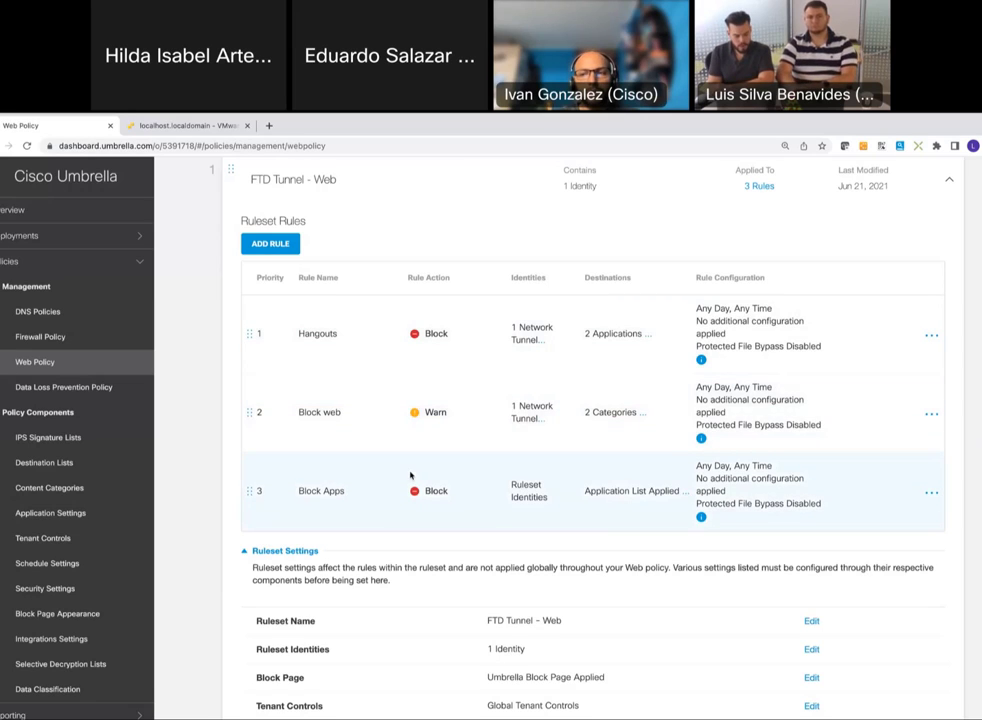
Review the FTD Tunnel - Web ruleset settings, highlight the ruleset name, and view the Tenant Controls setting without changing it
scroll(410, 471, "down", 3)
scroll(410, 473, "down", 2)
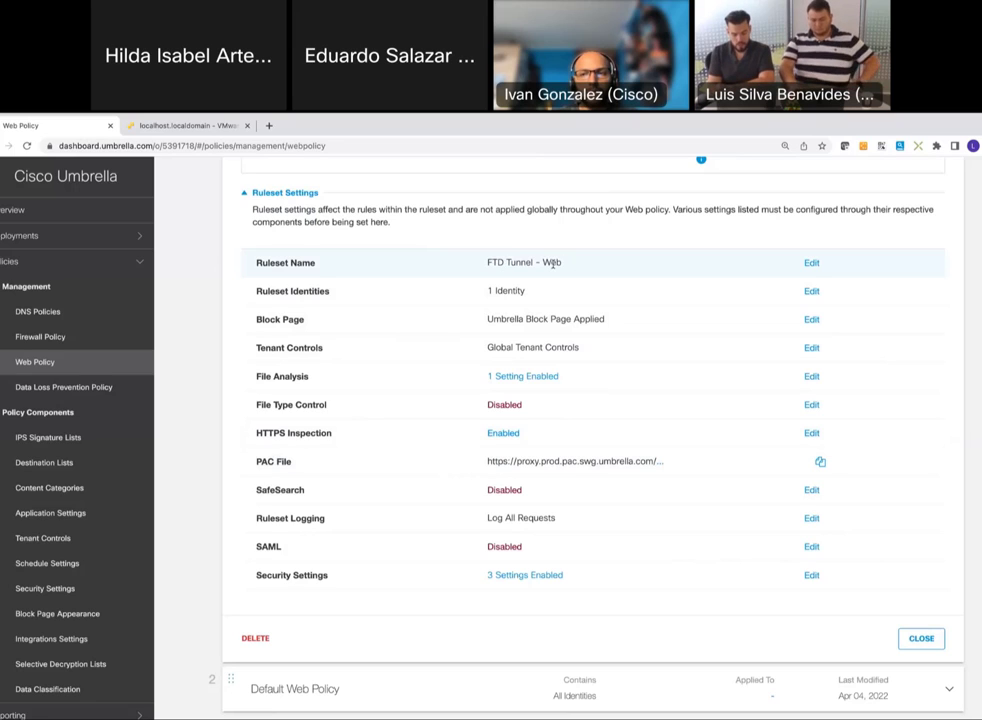
left_click_drag(553, 264, 485, 264)
left_click(471, 265)
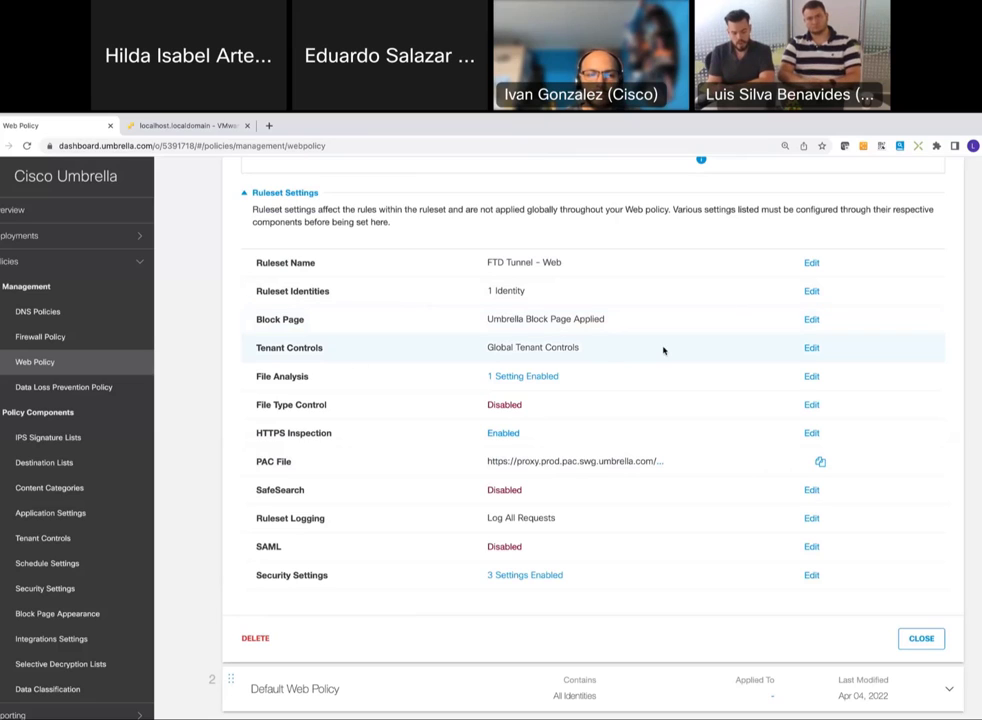
left_click(812, 348)
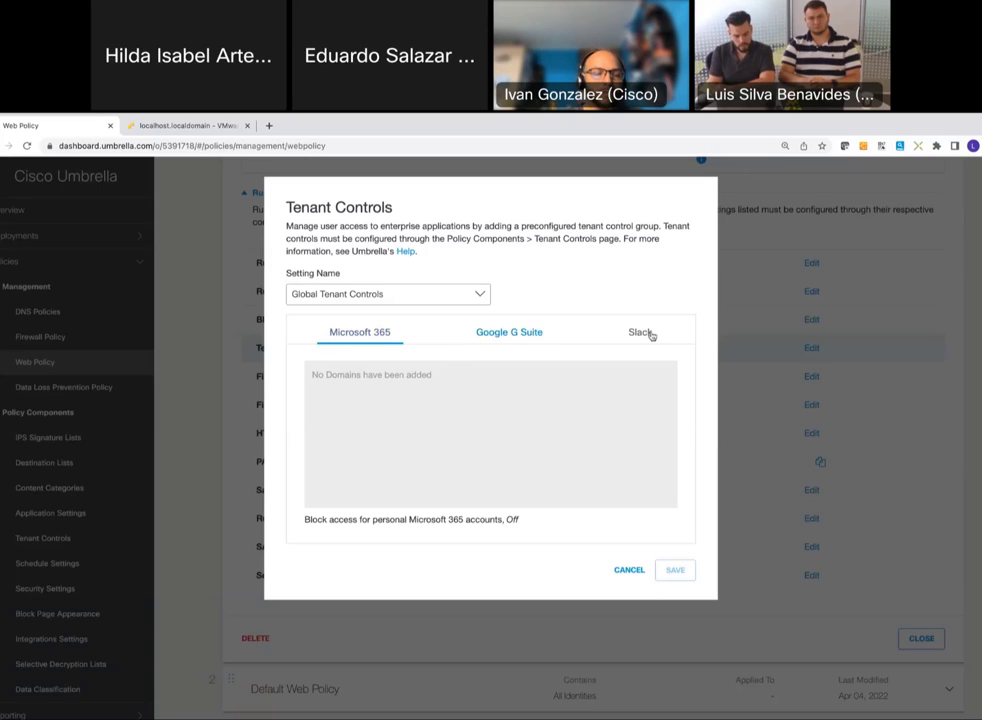
left_click(628, 570)
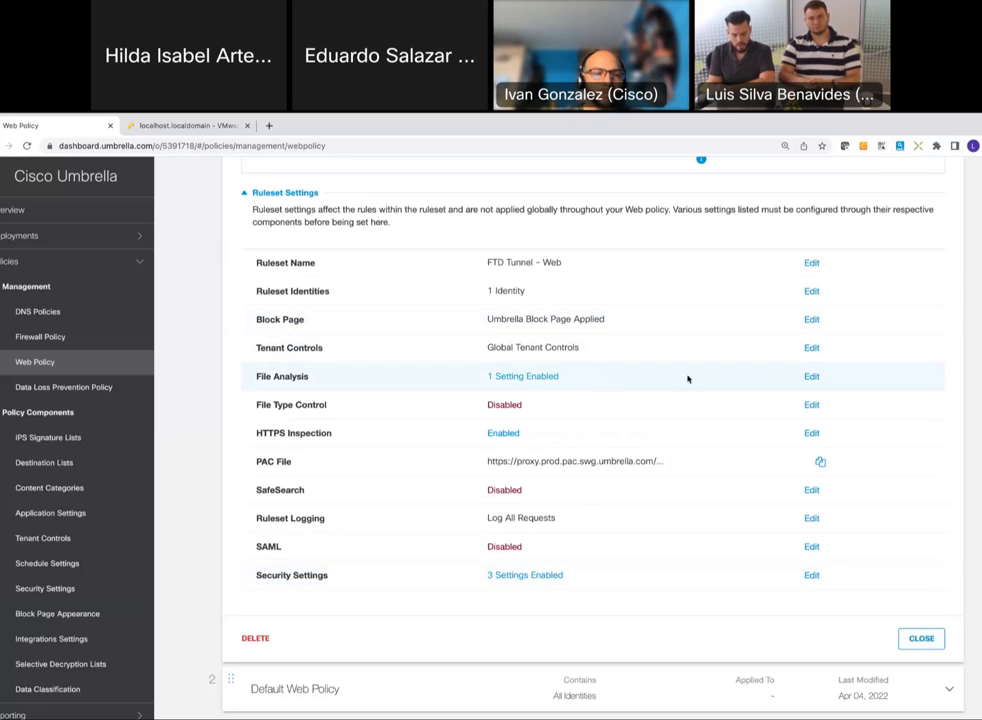
Inspect the ruleset's File Analysis options and its HTTPS Inspection options with the AC Decrypt List, closing each without saving
left_click(812, 377)
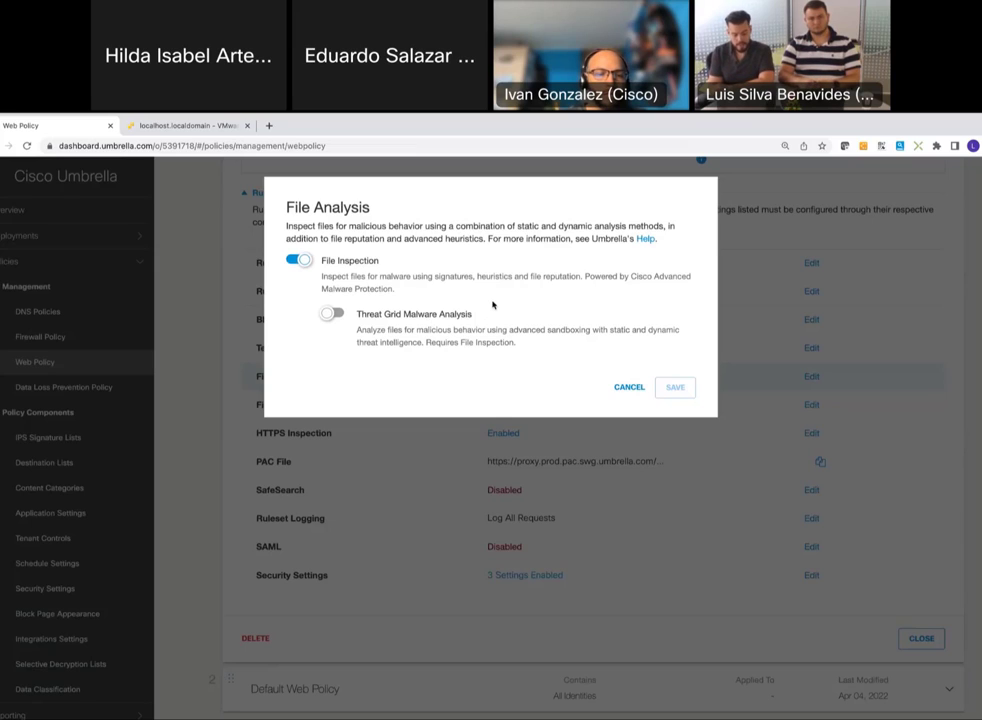
left_click(628, 387)
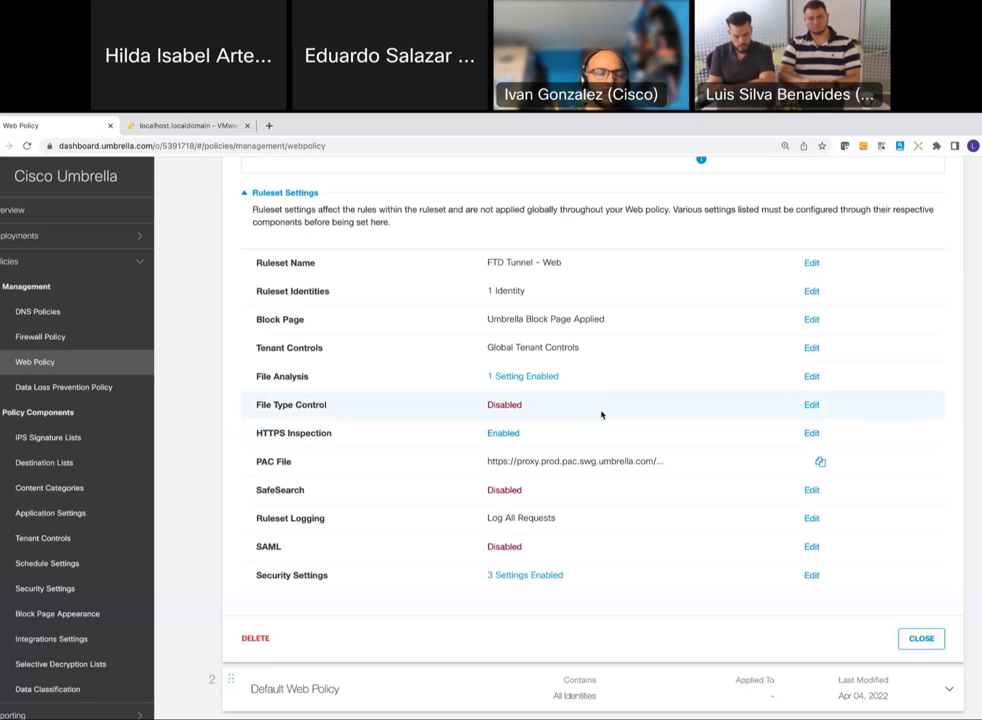
left_click(812, 434)
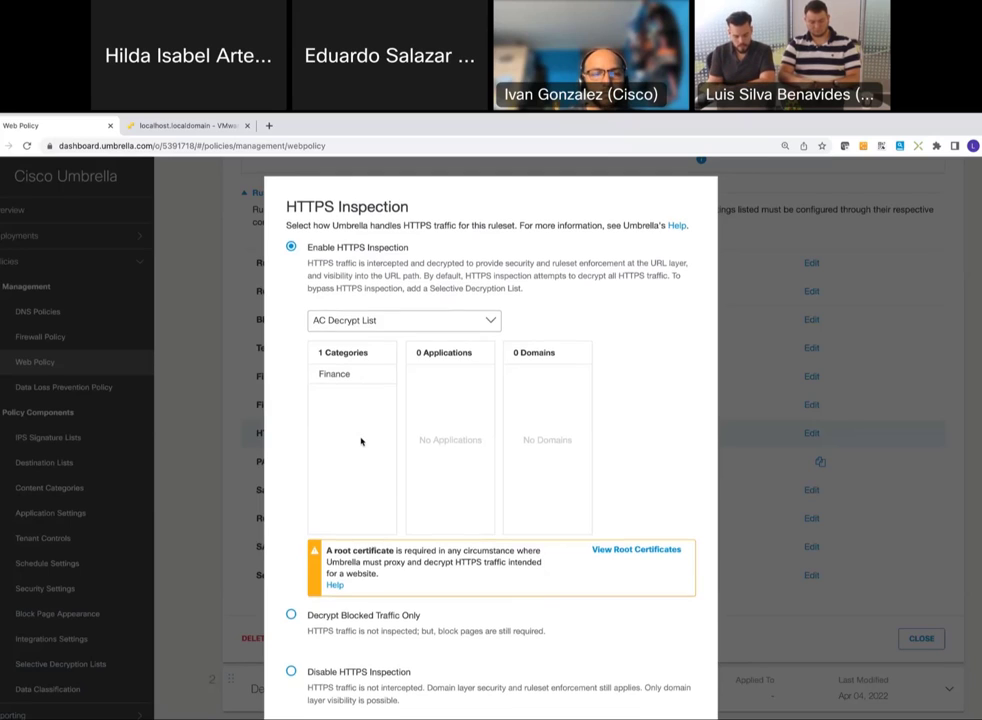
scroll(361, 441, "down", 2)
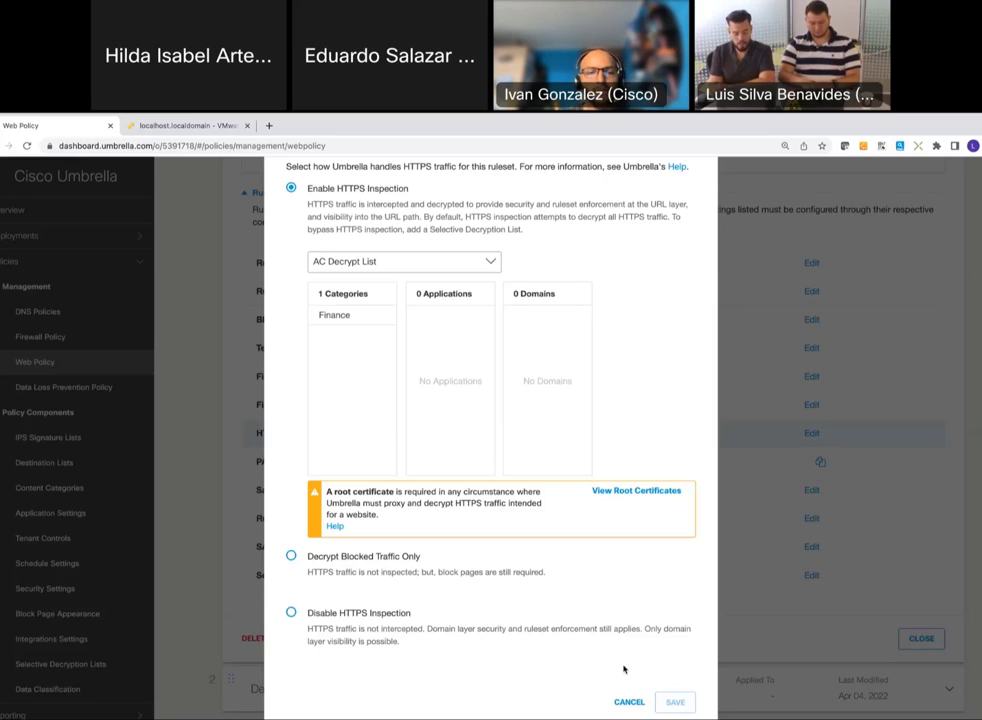
left_click(628, 703)
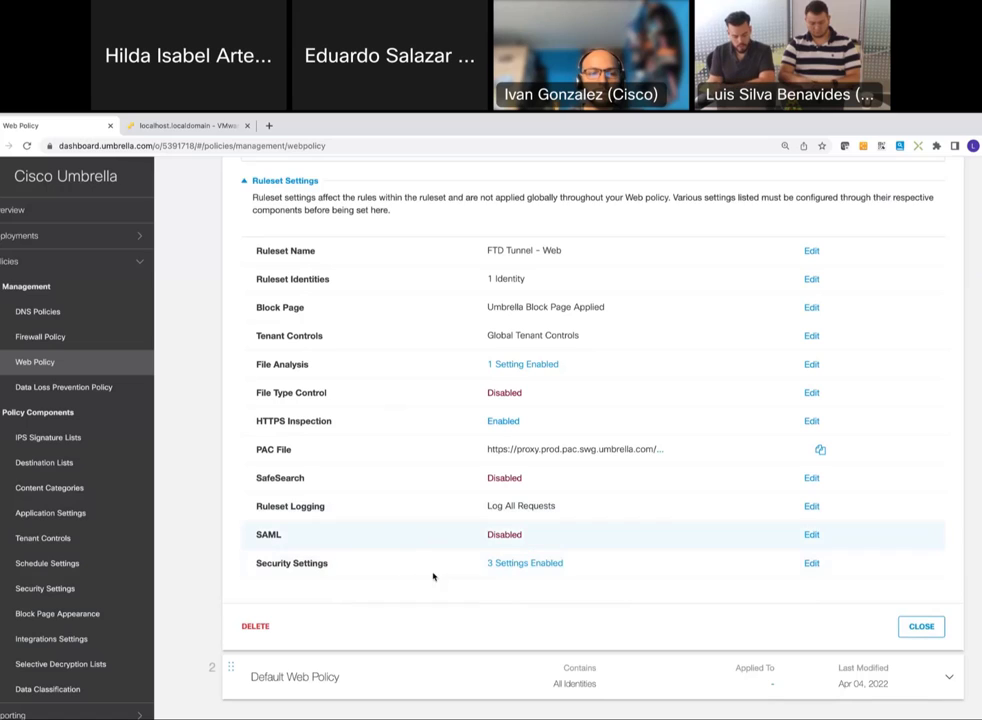
Check the ruleset's enabled Security Settings and their threat categories, and close them without saving
mouse_move(541, 565)
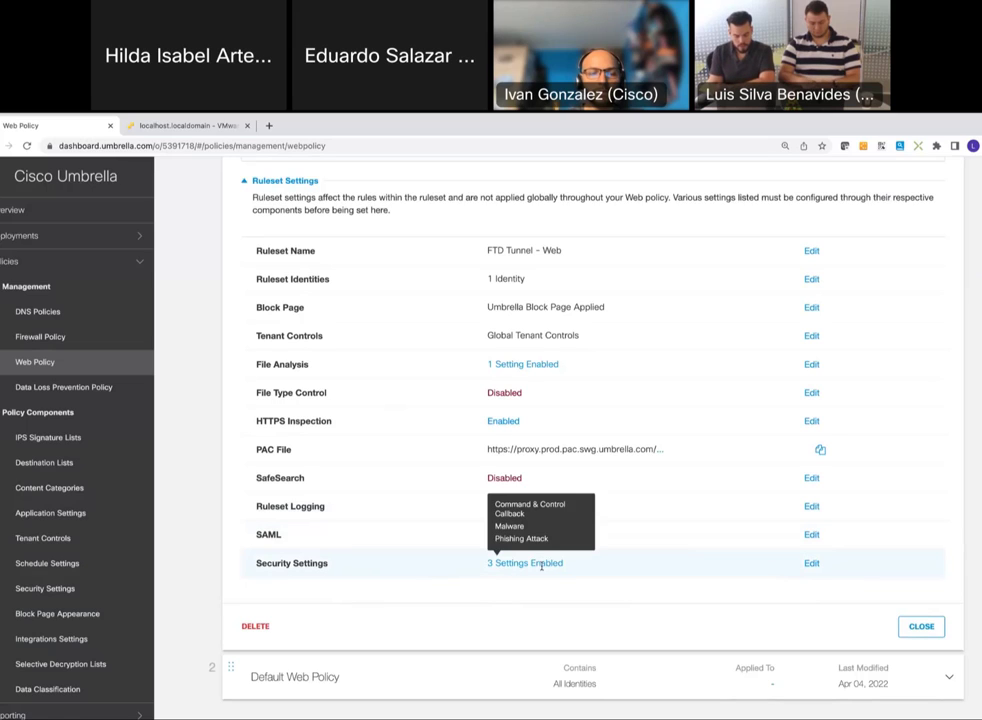
left_click(811, 564)
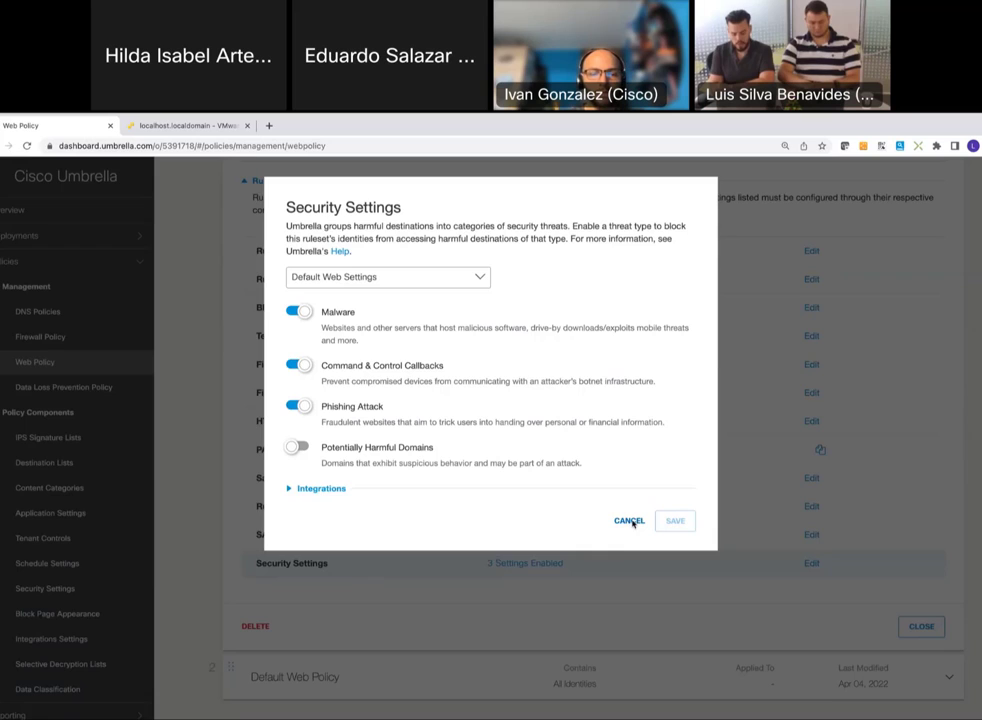
left_click(629, 521)
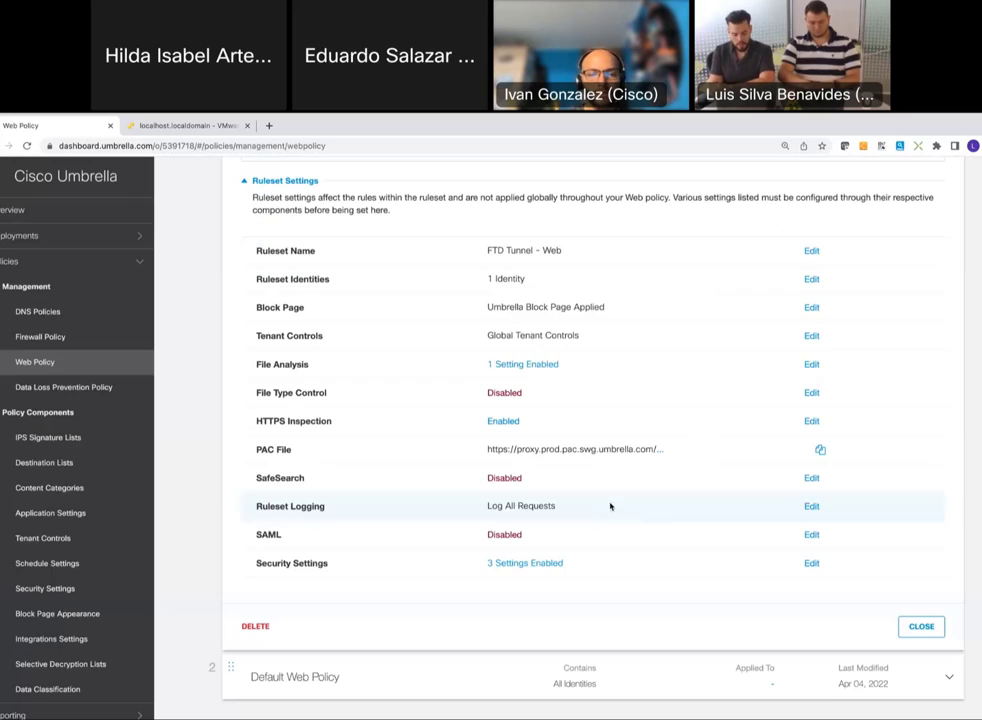
Switch to the Win10 Roaming client and inspect the issuer of the chase.com certificate, closing the certificate viewer when done
left_click(196, 127)
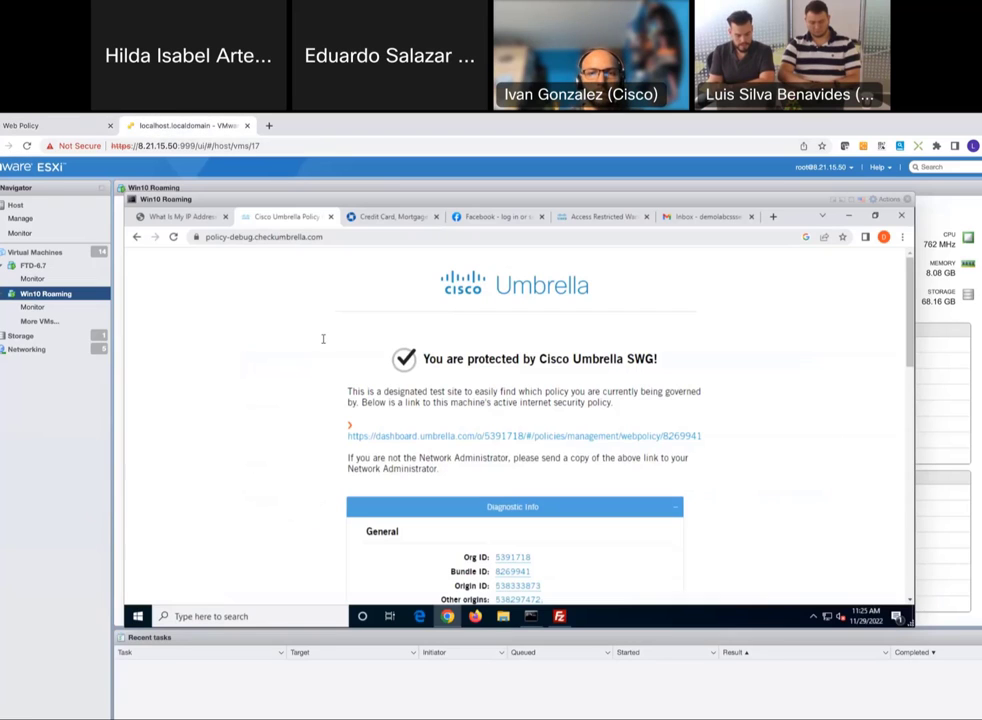
left_click(393, 221)
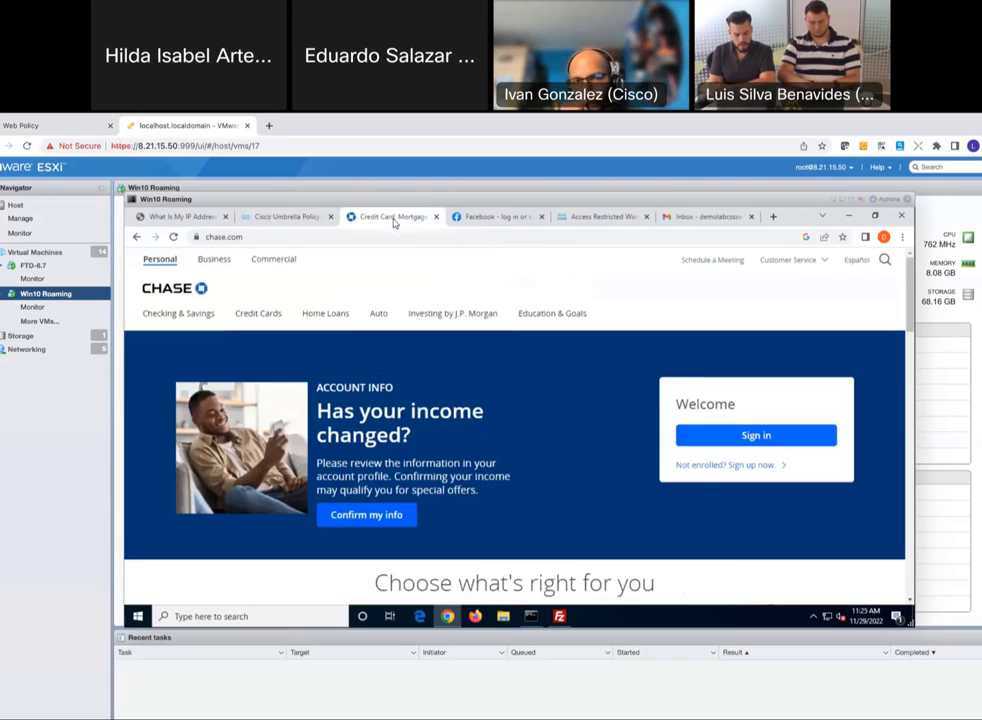
left_click(197, 238)
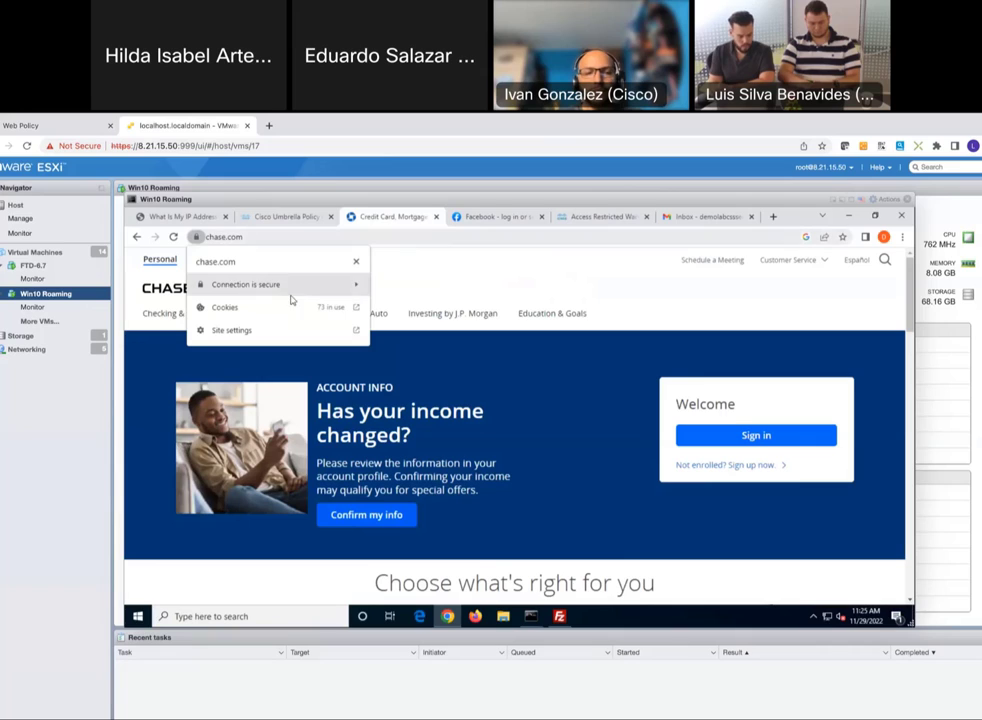
left_click(303, 286)
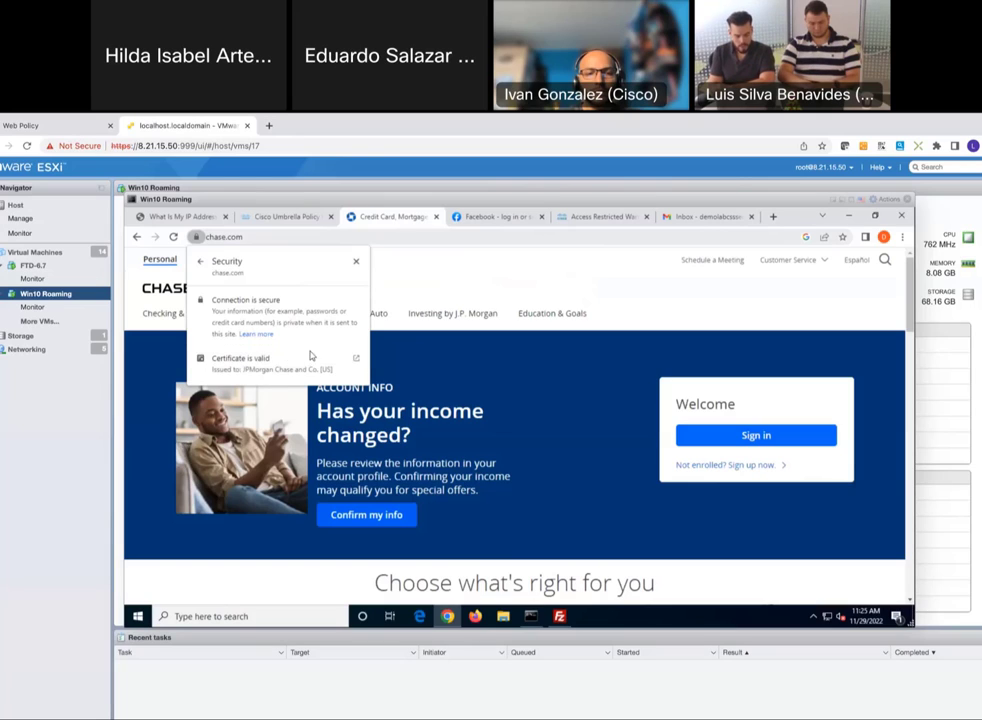
left_click(262, 368)
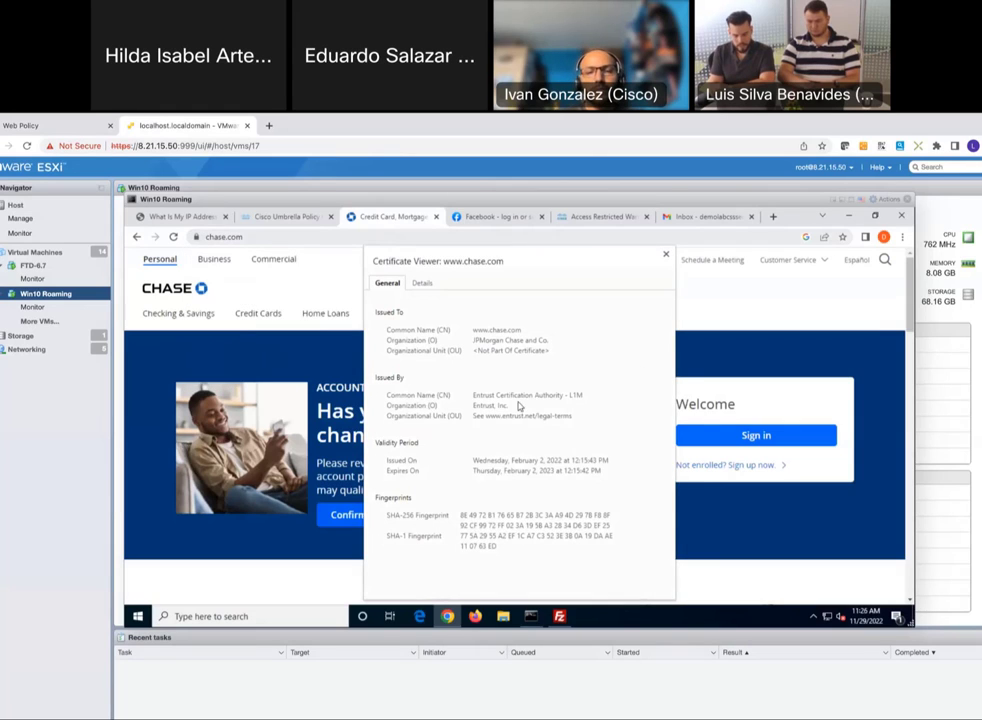
left_click(668, 256)
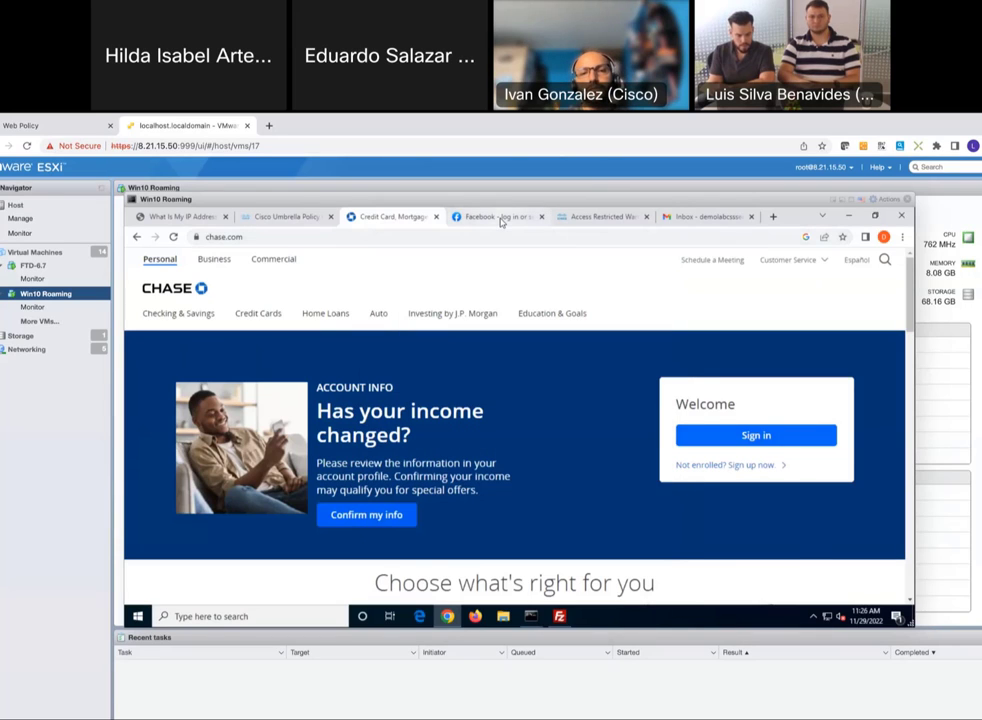
Inspect the facebook.com certificate, highlight the issuer's common name, and close the certificate viewer
left_click(500, 217)
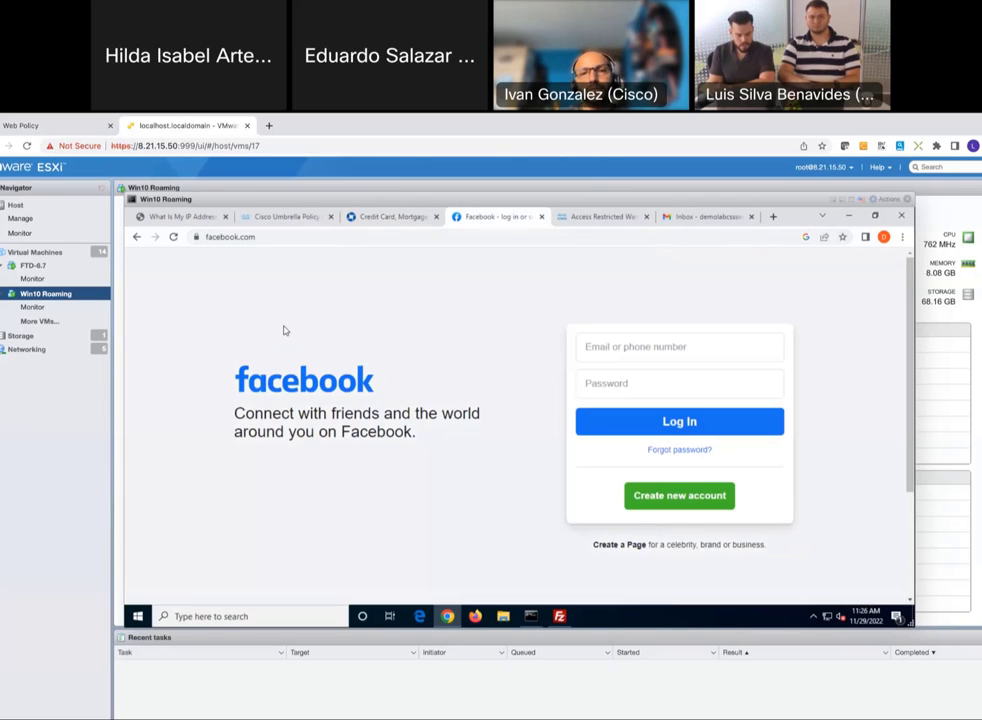
left_click(197, 237)
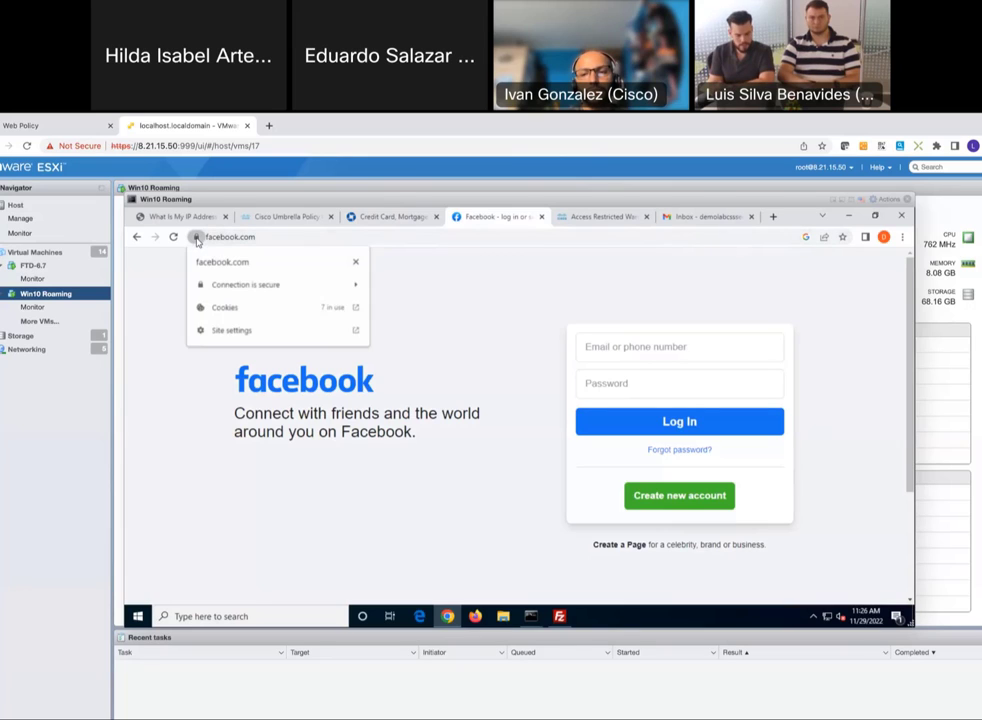
left_click(295, 284)
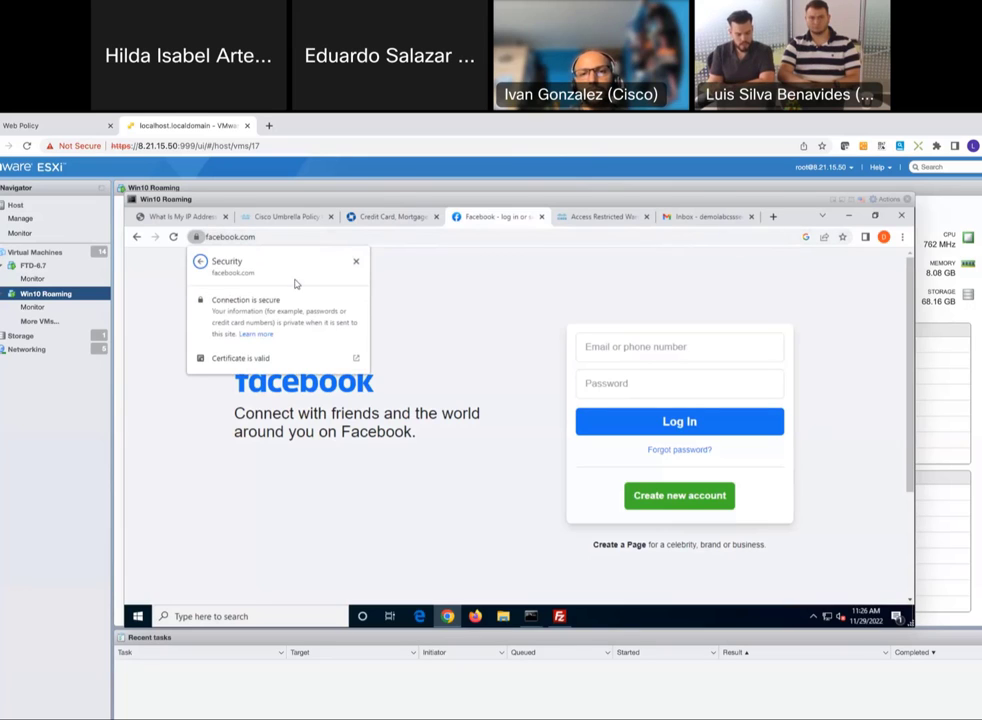
left_click(279, 358)
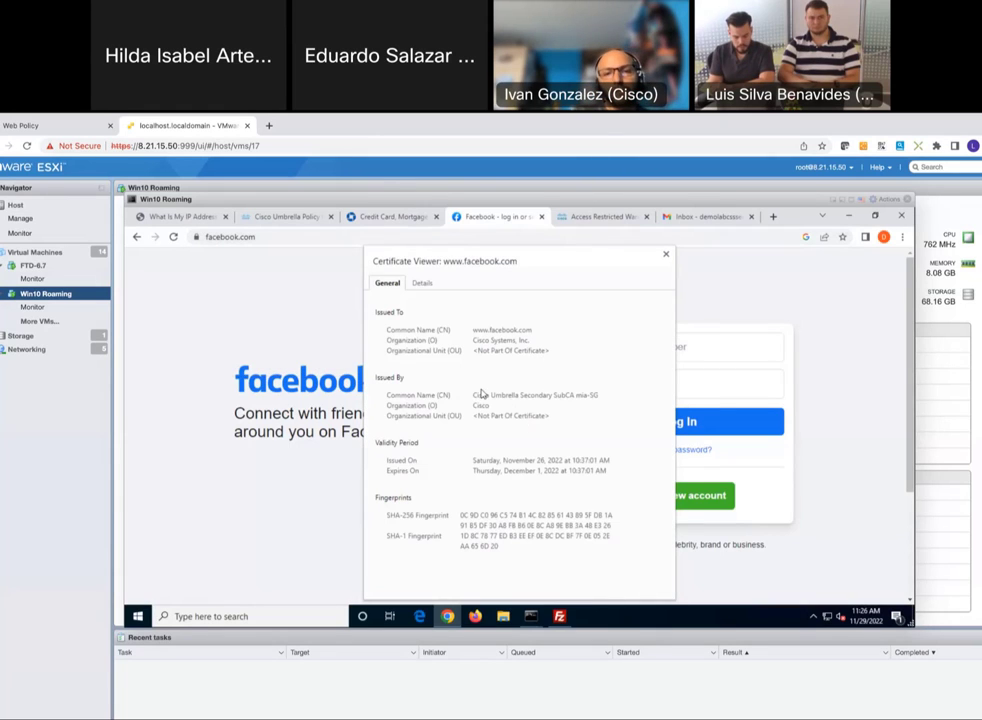
left_click_drag(472, 397, 583, 397)
left_click(624, 359)
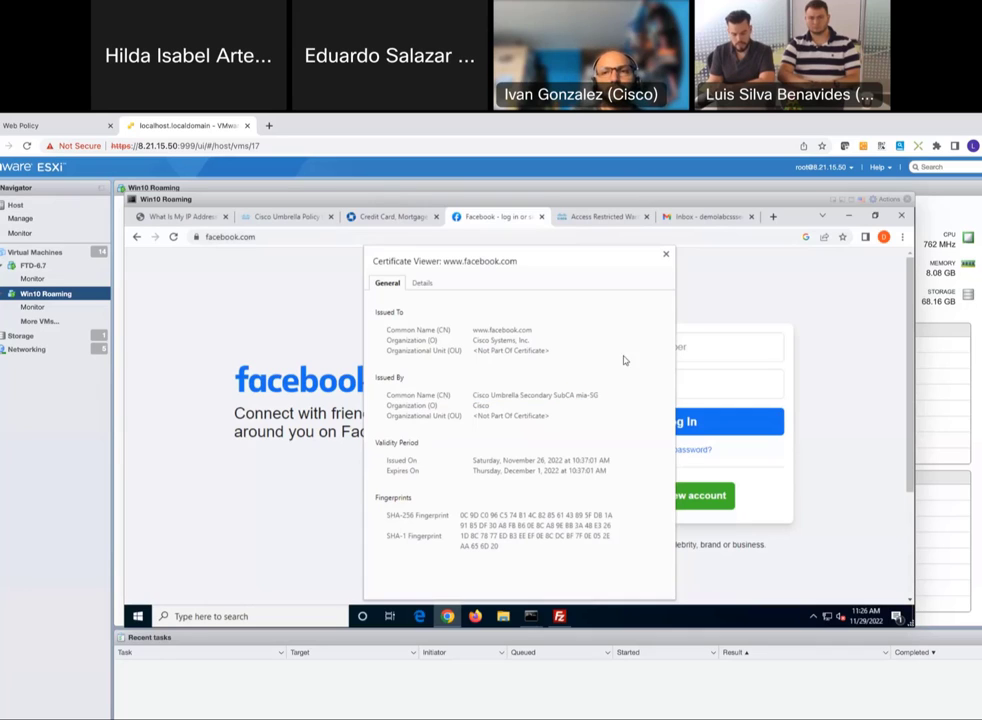
left_click(667, 257)
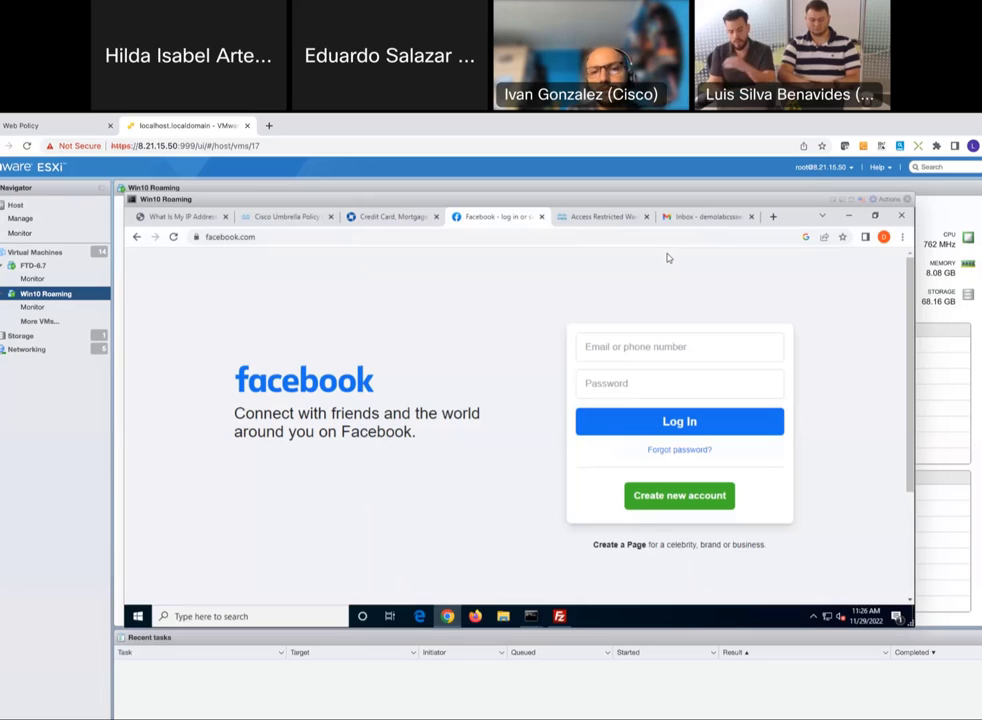
Continue past the Umbrella warning page to bat.com, and try to open Meet from the Gmail inbox
left_click(597, 220)
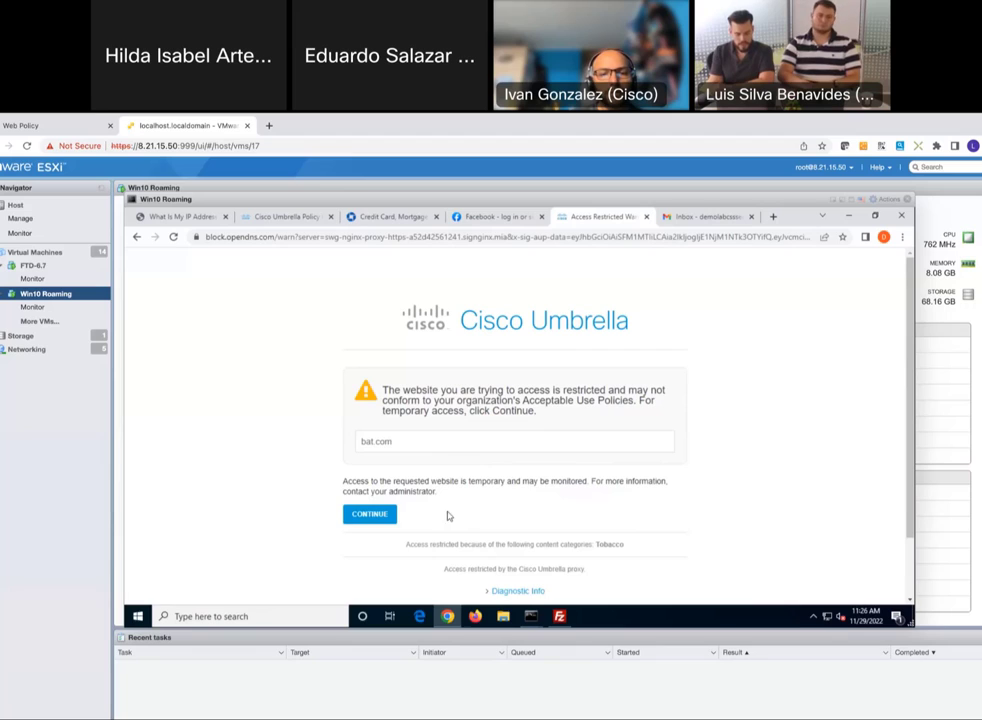
left_click(377, 518)
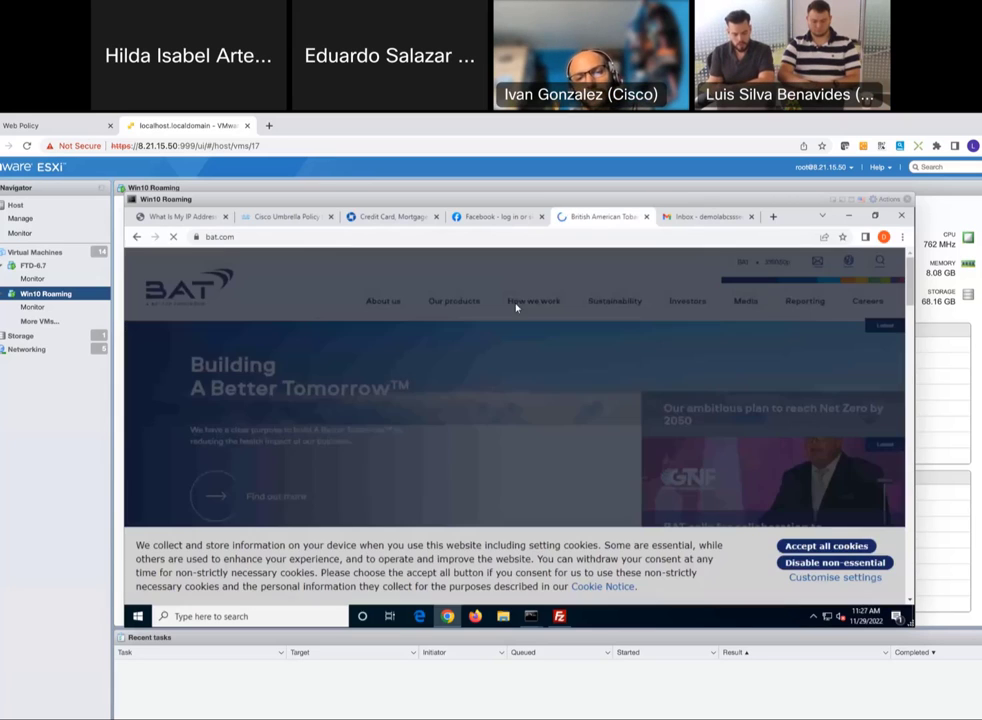
left_click(699, 218)
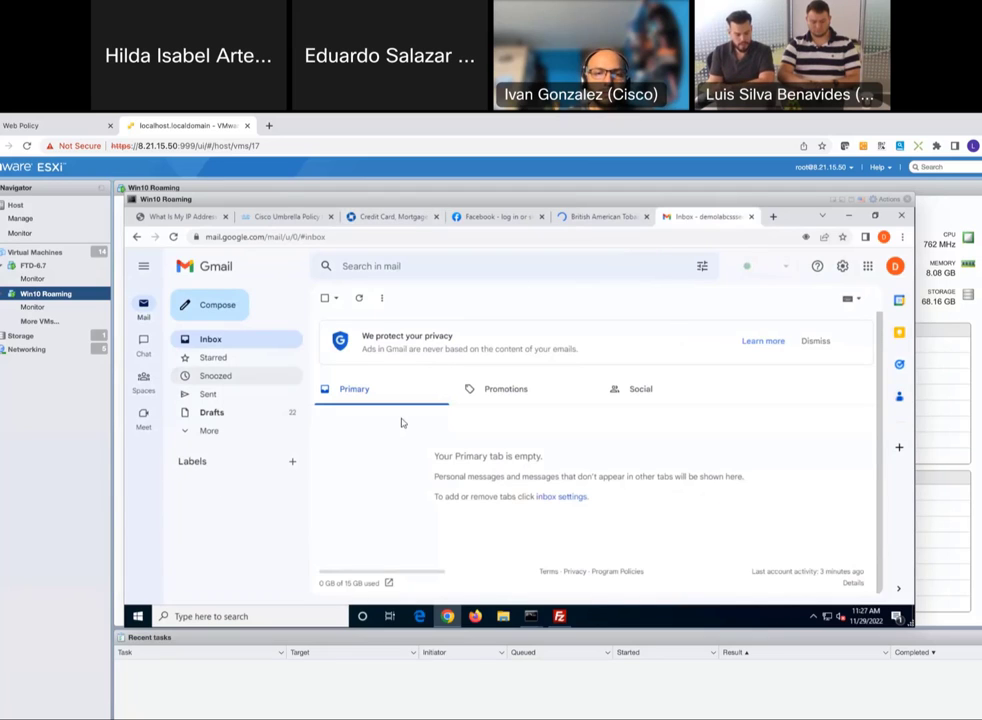
left_click(143, 418)
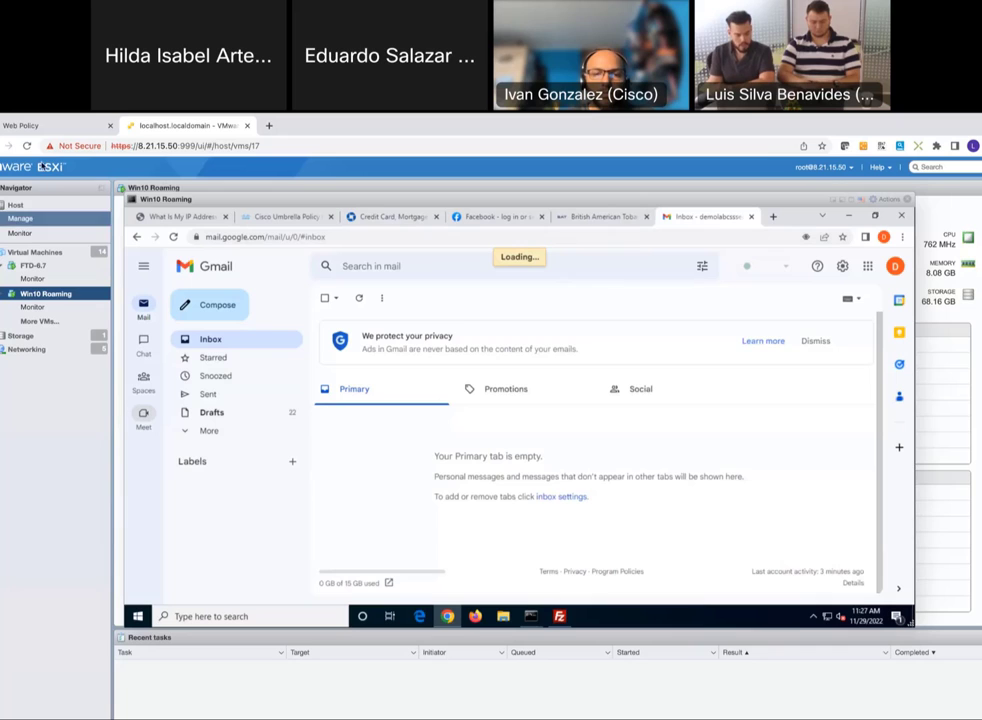
Return to the Umbrella dashboard and open the Activity Search report under Reporting
left_click(30, 125)
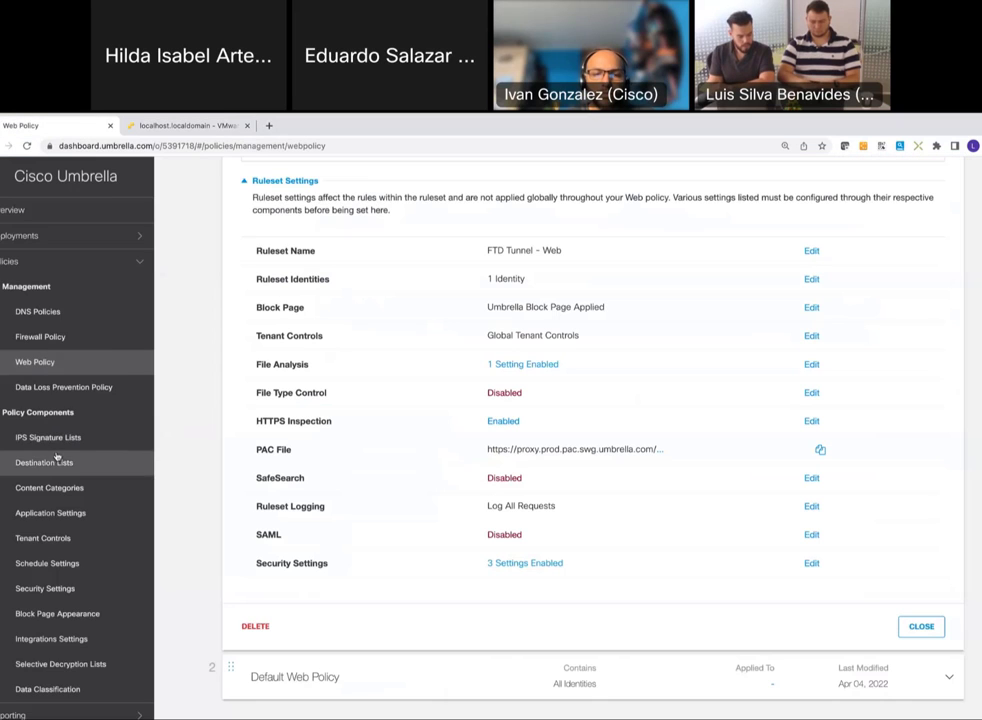
scroll(57, 456, "down", 4)
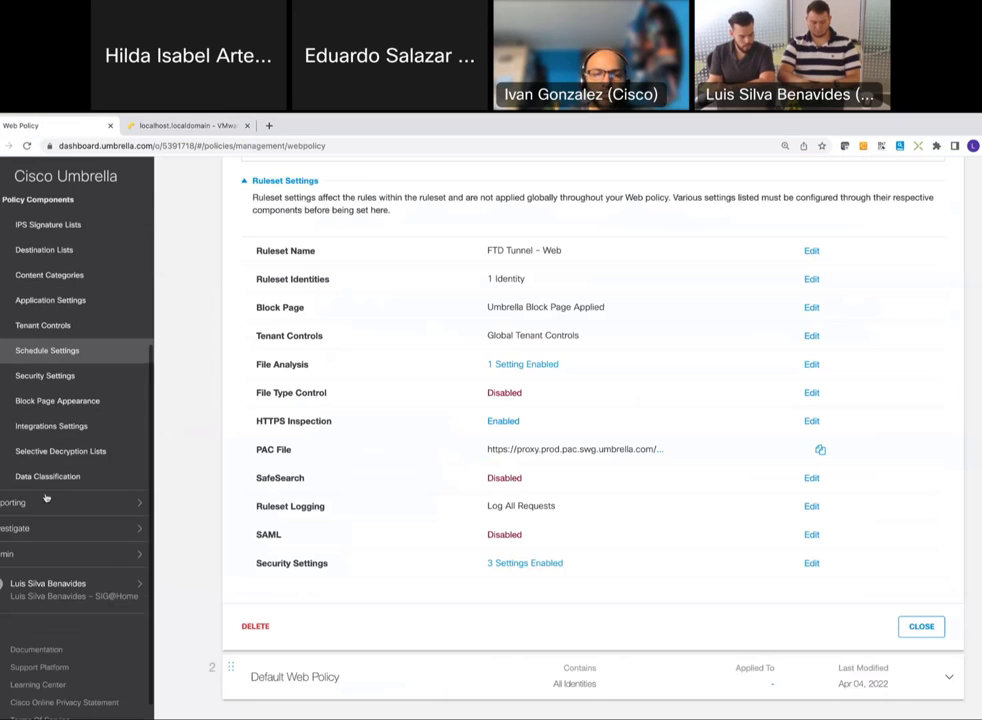
left_click(45, 500)
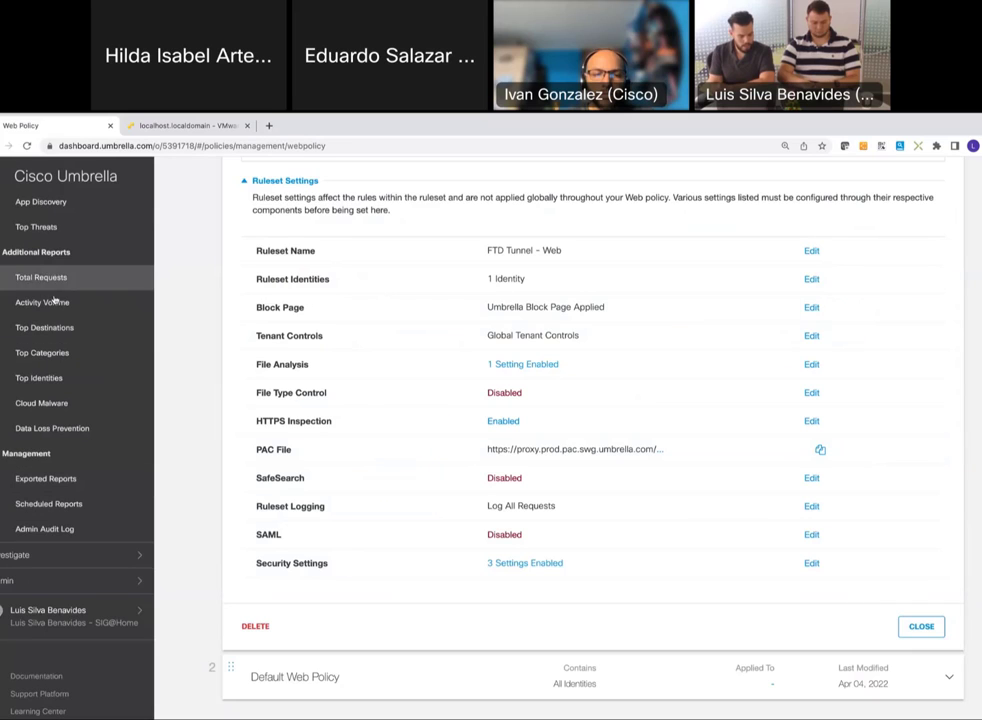
scroll(55, 302, "up", 3)
left_click(62, 297)
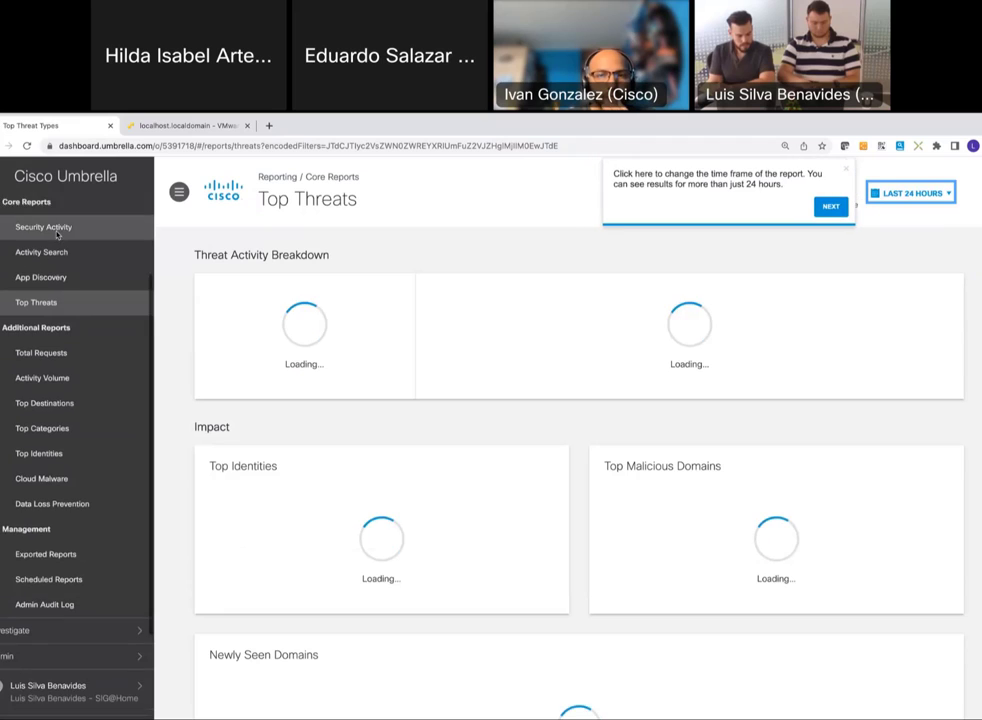
left_click(43, 276)
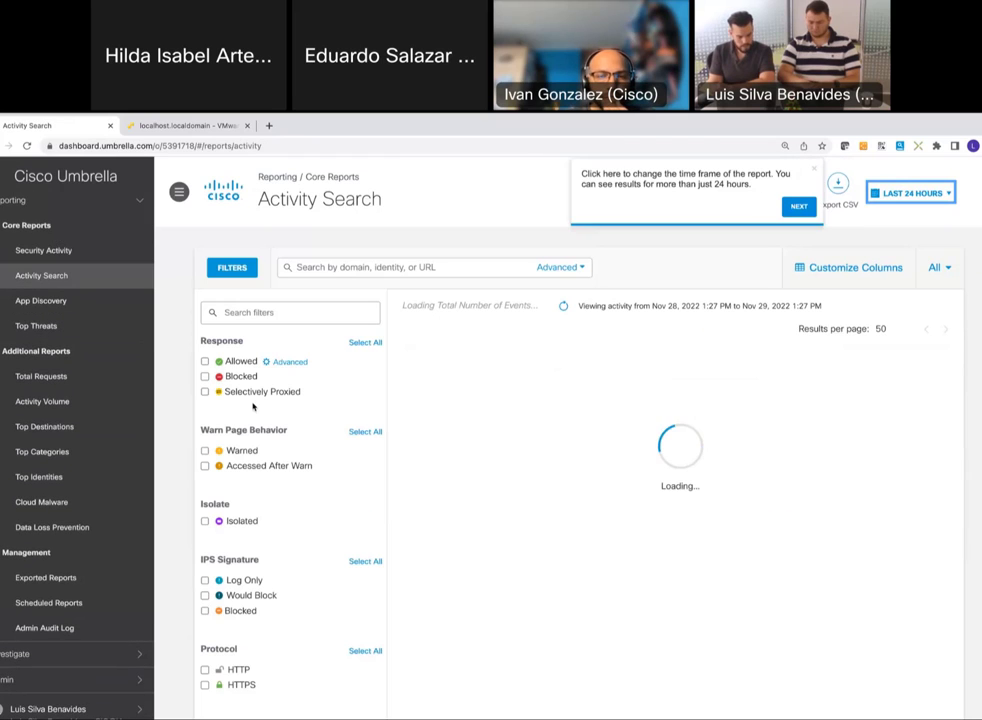
Filter the Activity Search report to Blocked responses and show only Web requests
left_click(205, 377)
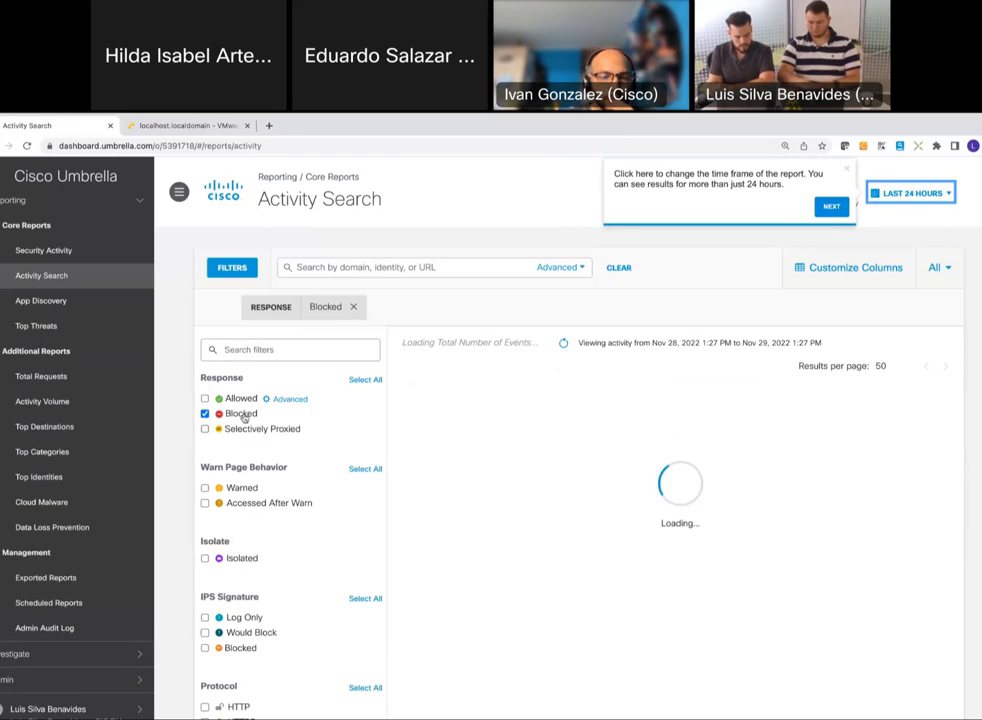
left_click(938, 267)
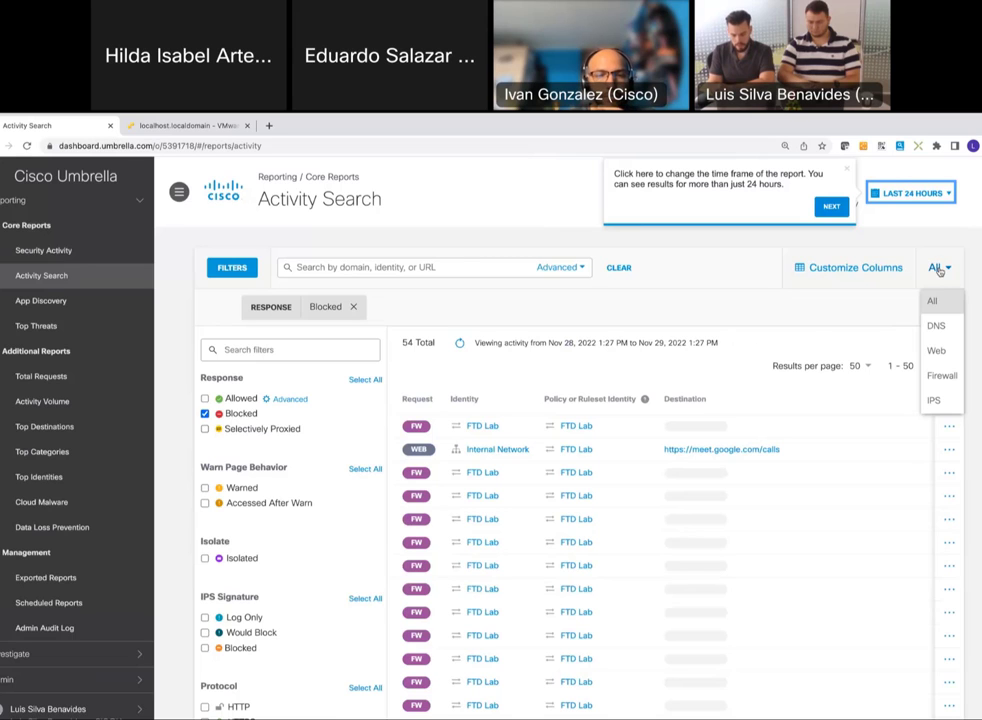
left_click(946, 355)
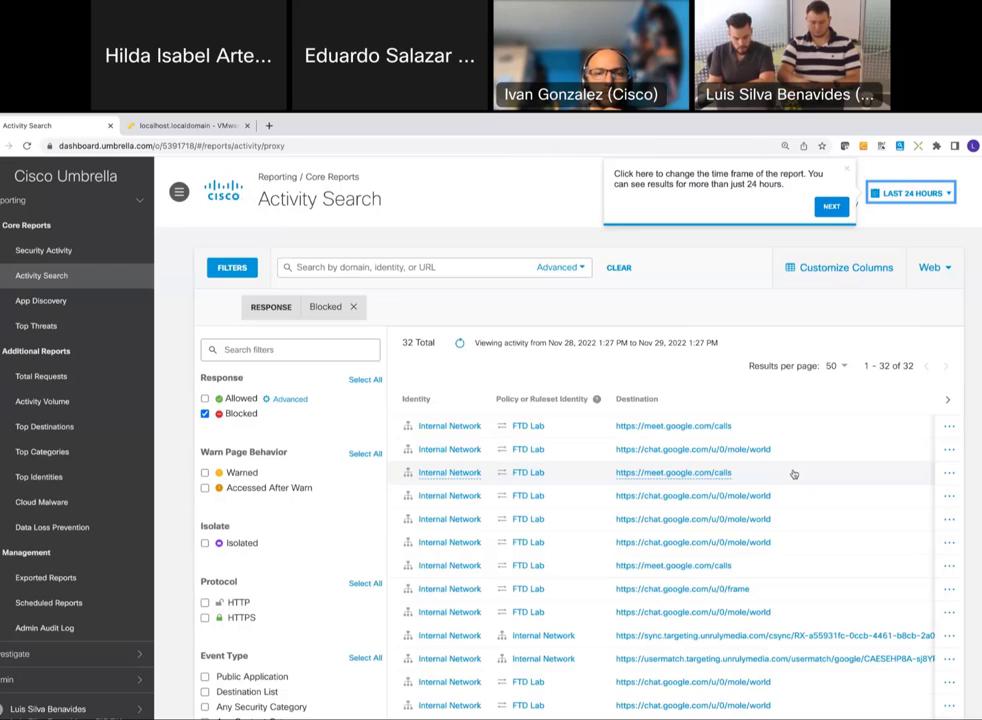
Examine the blocked meet.google.com request's destination, internal IP, action, categories, public application, ruleset and date
scroll(700, 460, "right", 2)
left_click(662, 428)
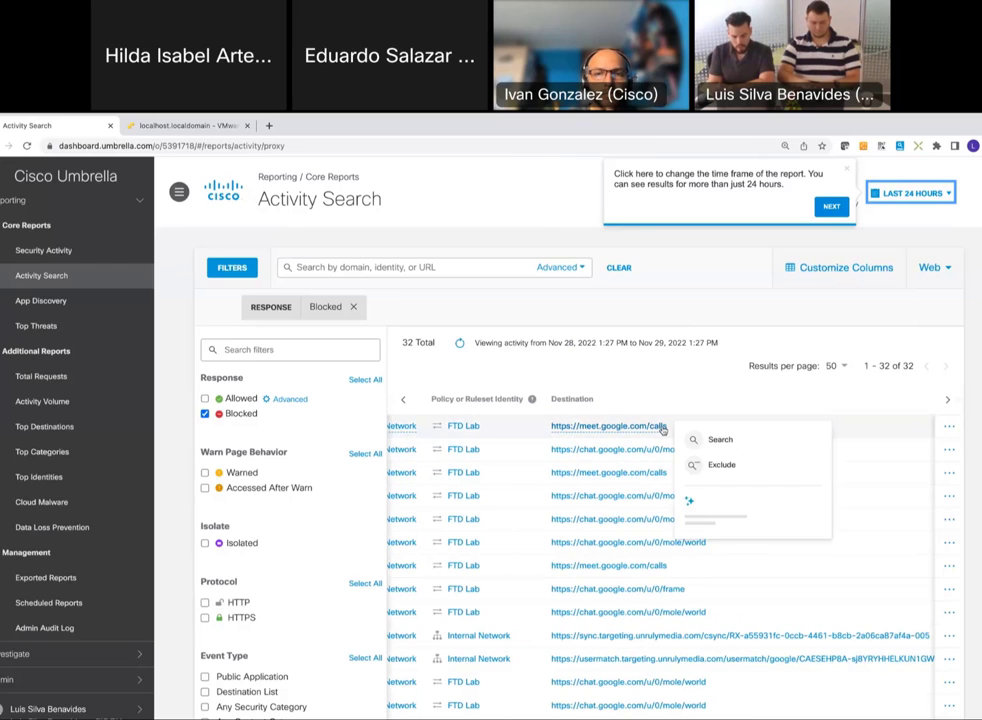
scroll(660, 430, "right", 10)
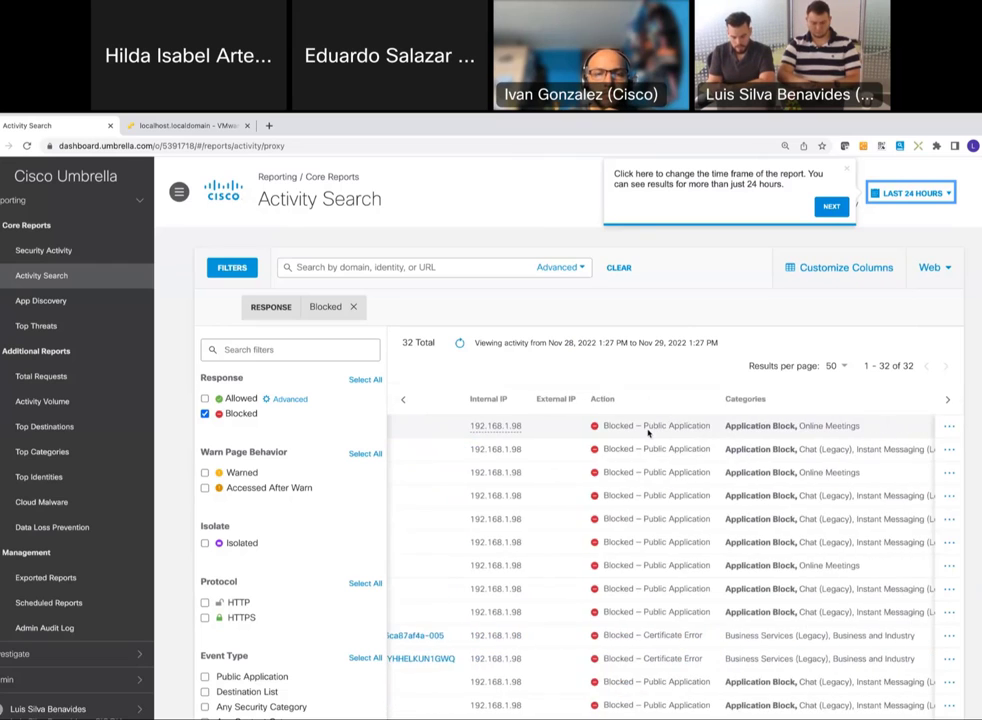
scroll(853, 428, "right", 6)
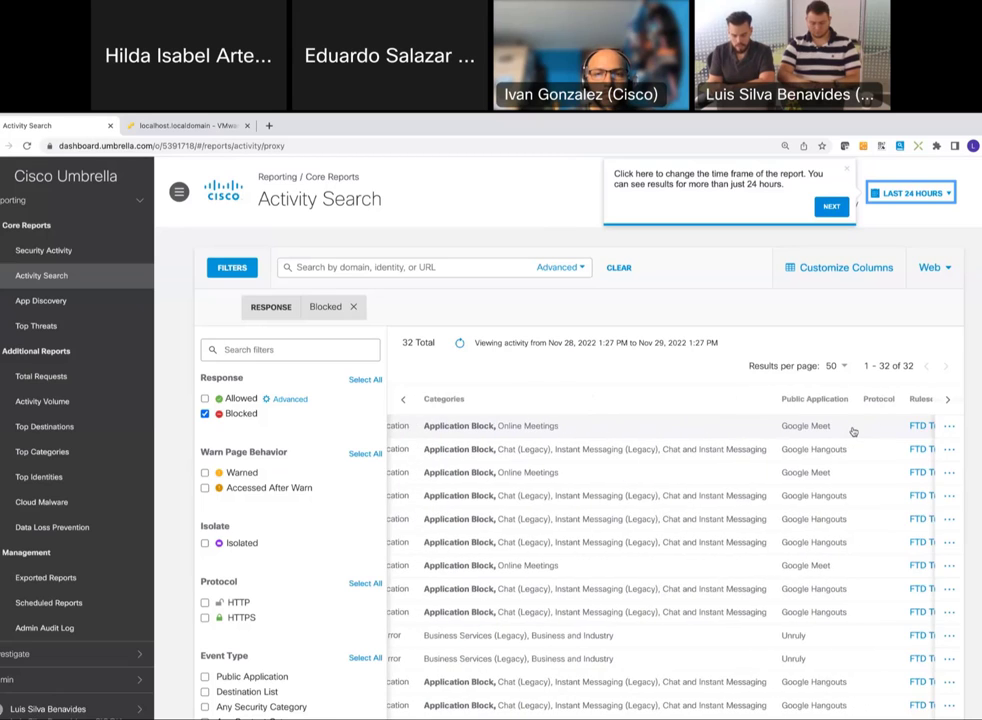
scroll(853, 430, "right", 6)
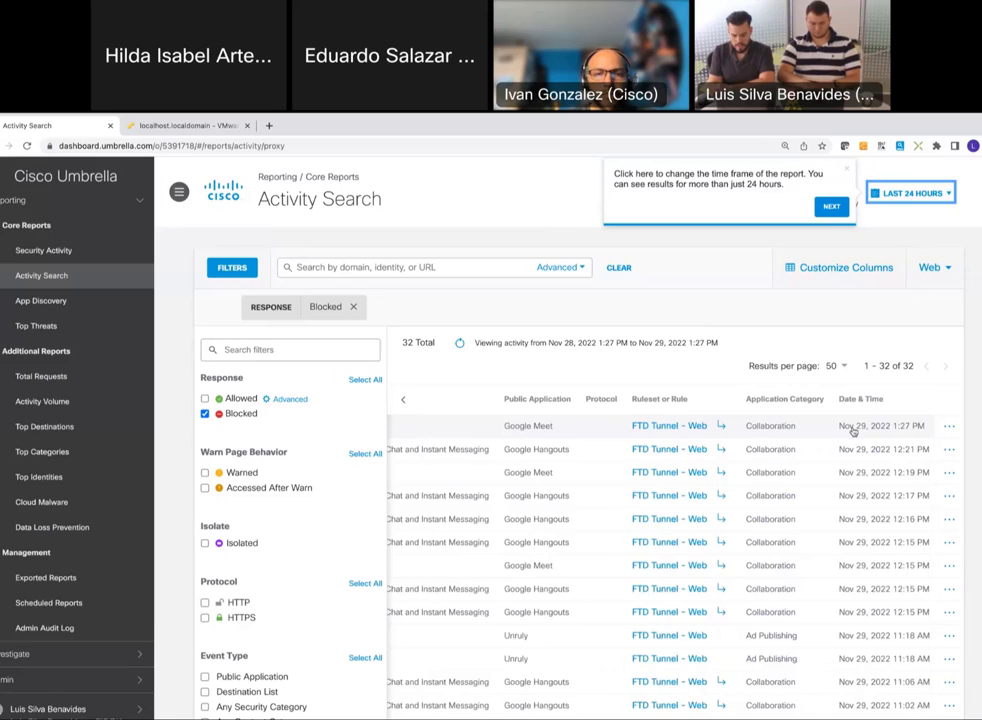
scroll(853, 430, "left", 3)
scroll(853, 430, "left", 6)
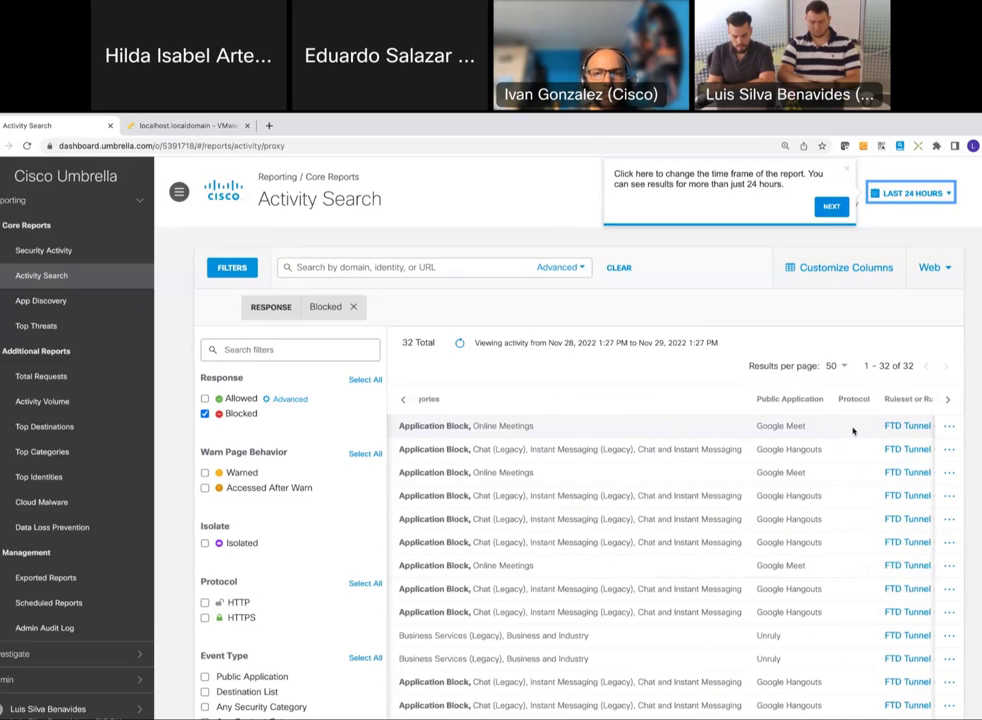
scroll(853, 430, "left", 3)
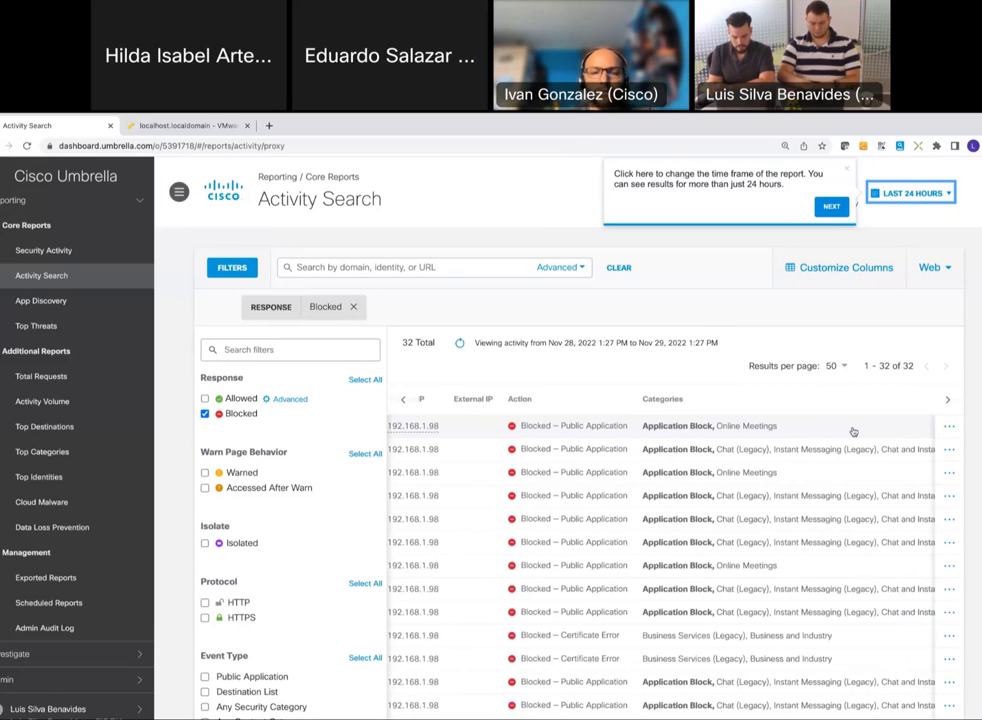
scroll(853, 430, "left", 3)
scroll(853, 430, "left", 1)
scroll(853, 430, "down", 2)
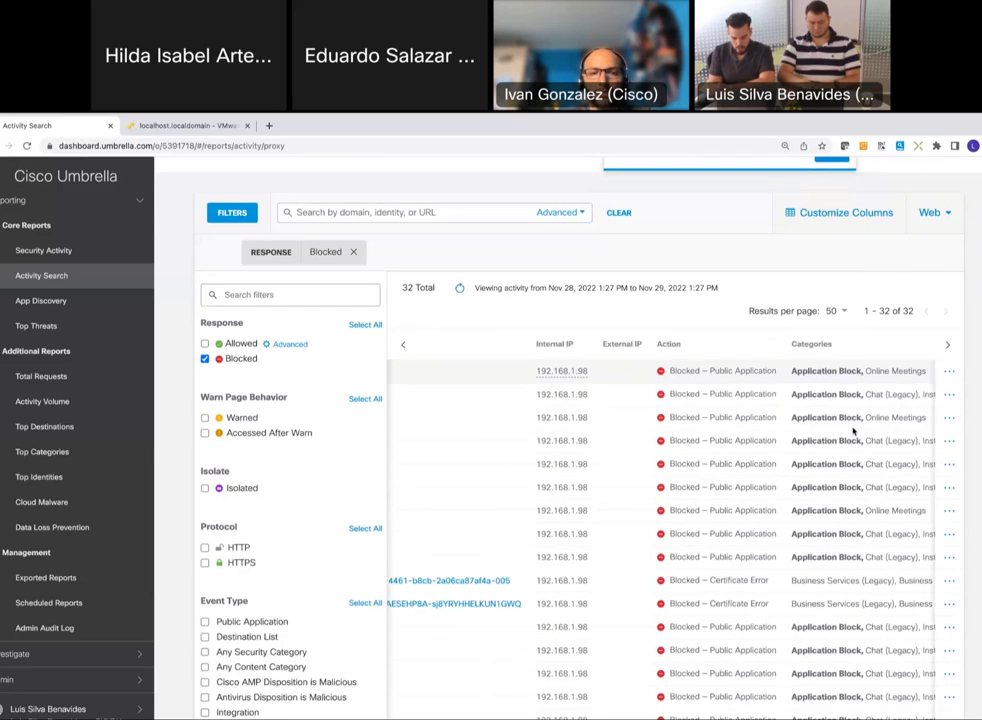
scroll(853, 430, "left", 8)
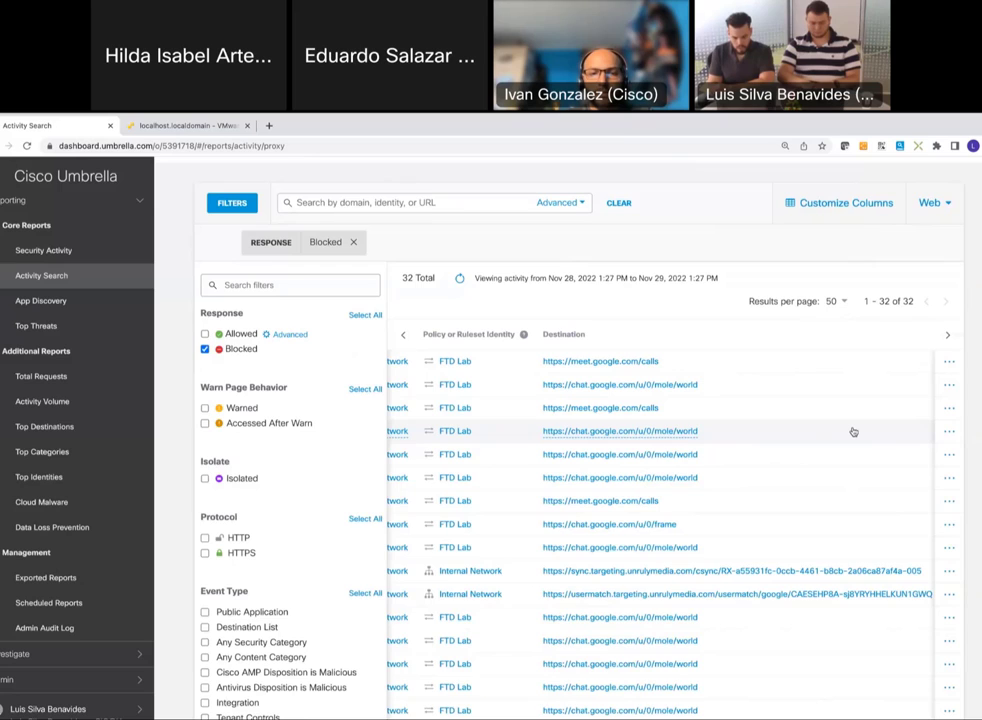
Look through the full list of blocked web destinations and return to the start of the report
scroll(853, 432, "down", 8)
mouse_move(612, 484)
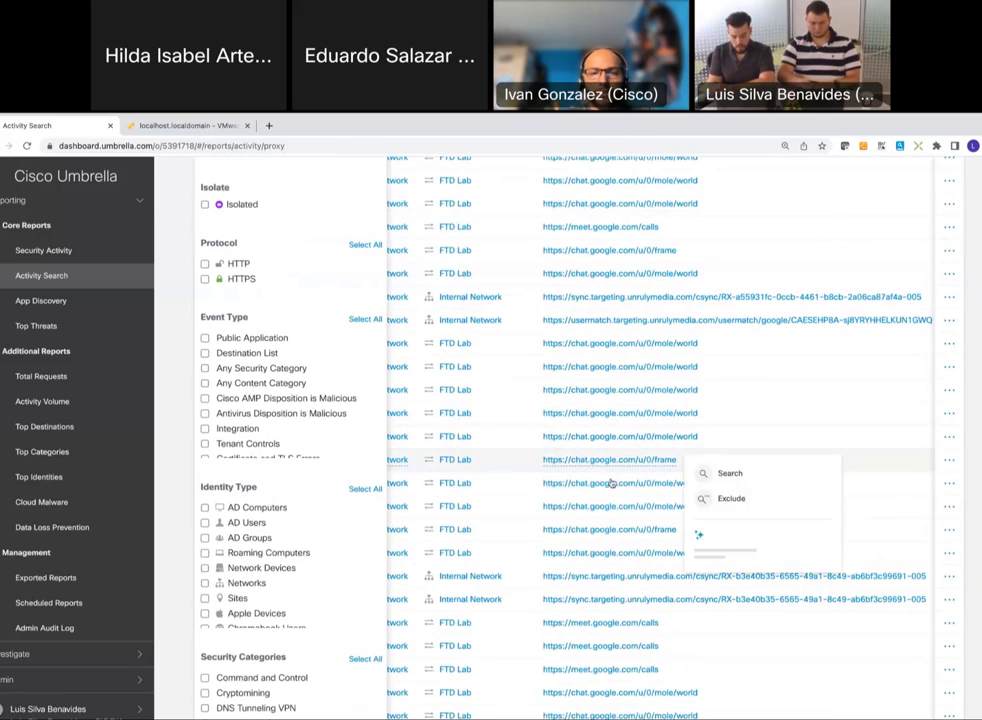
mouse_move(673, 482)
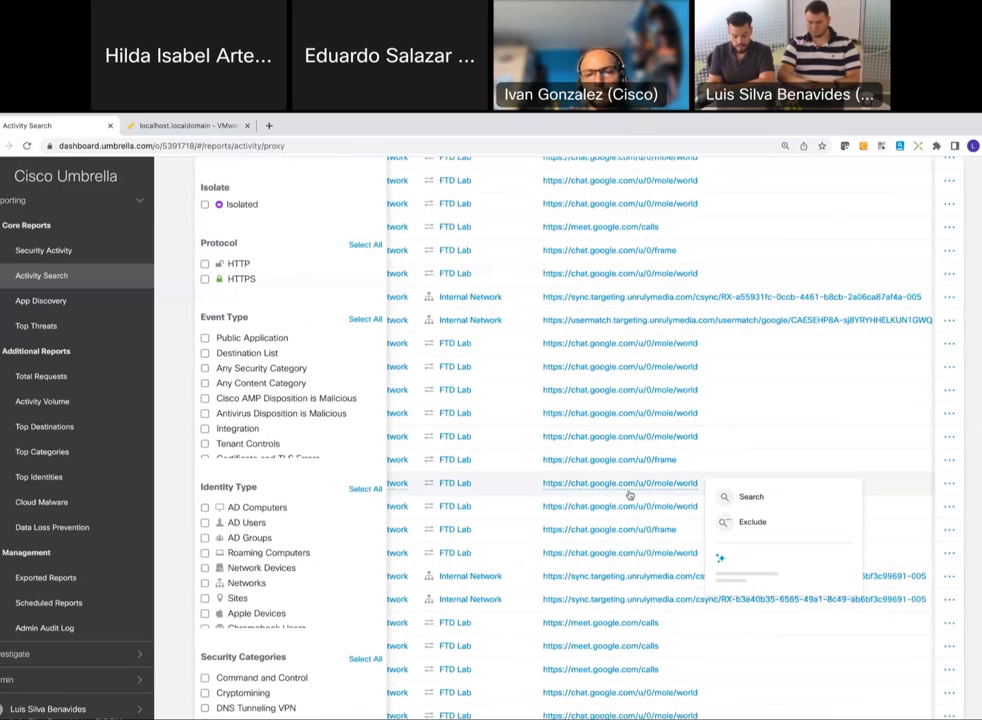
scroll(629, 494, "down", 7)
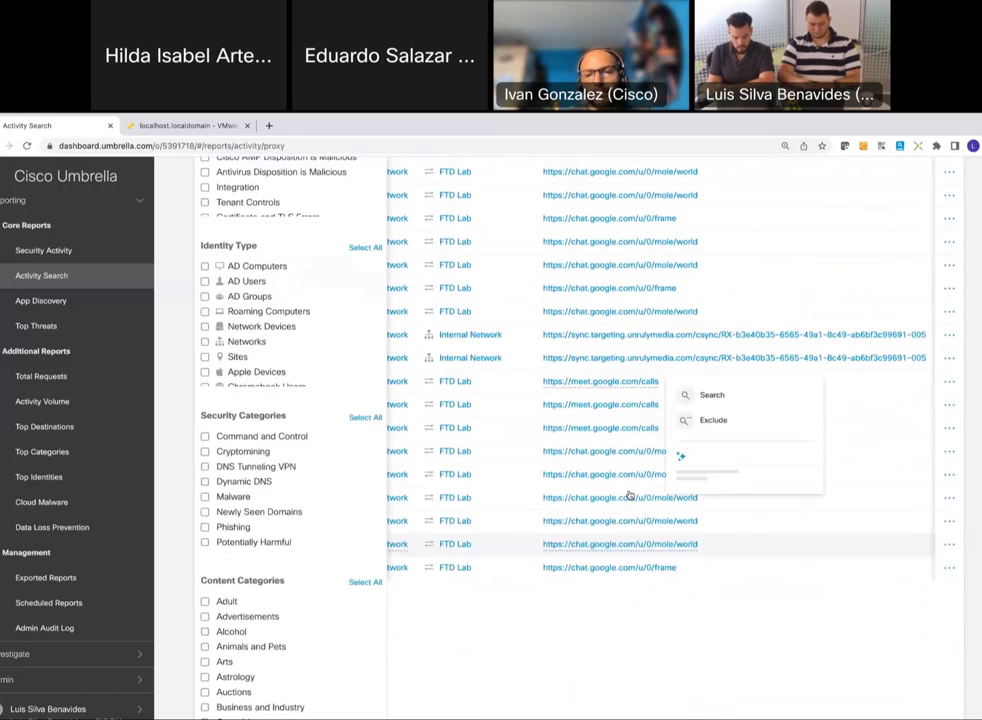
scroll(629, 494, "up", 10)
scroll(629, 494, "up", 5)
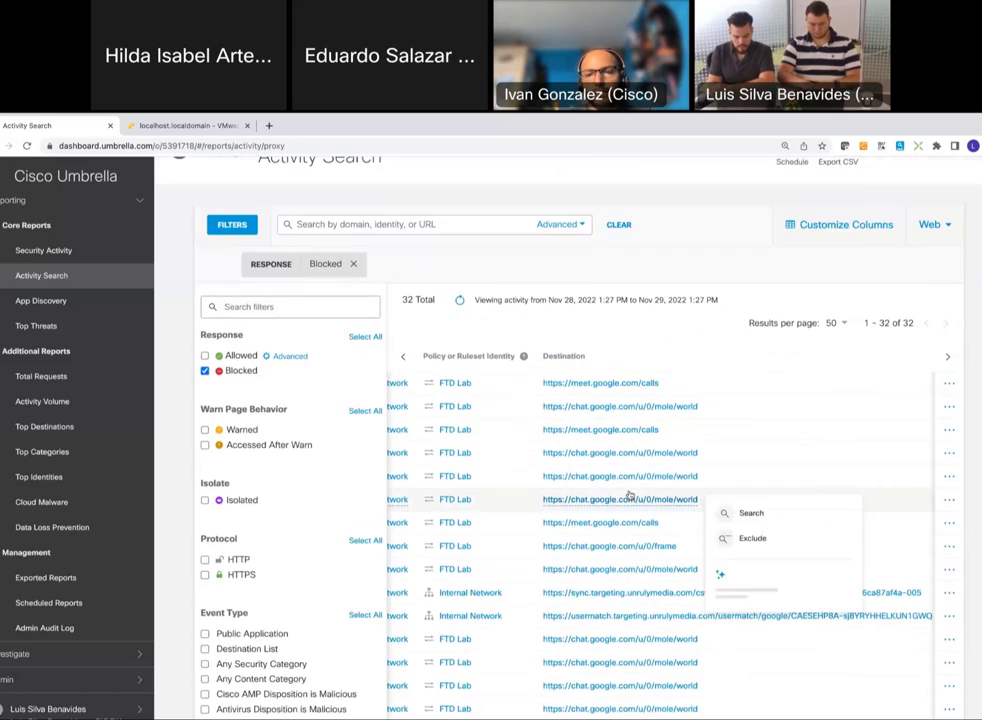
scroll(629, 494, "up", 1)
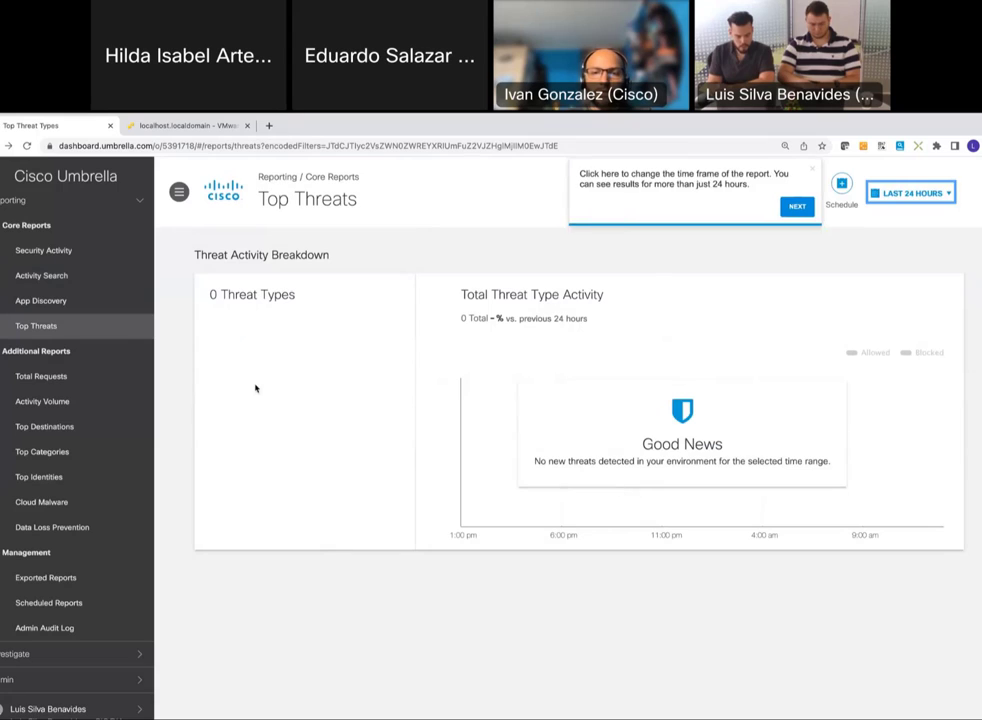
Reopen Activity Search and filter it by the Warned warn page behavior to review the bat.com requests
left_click(47, 274)
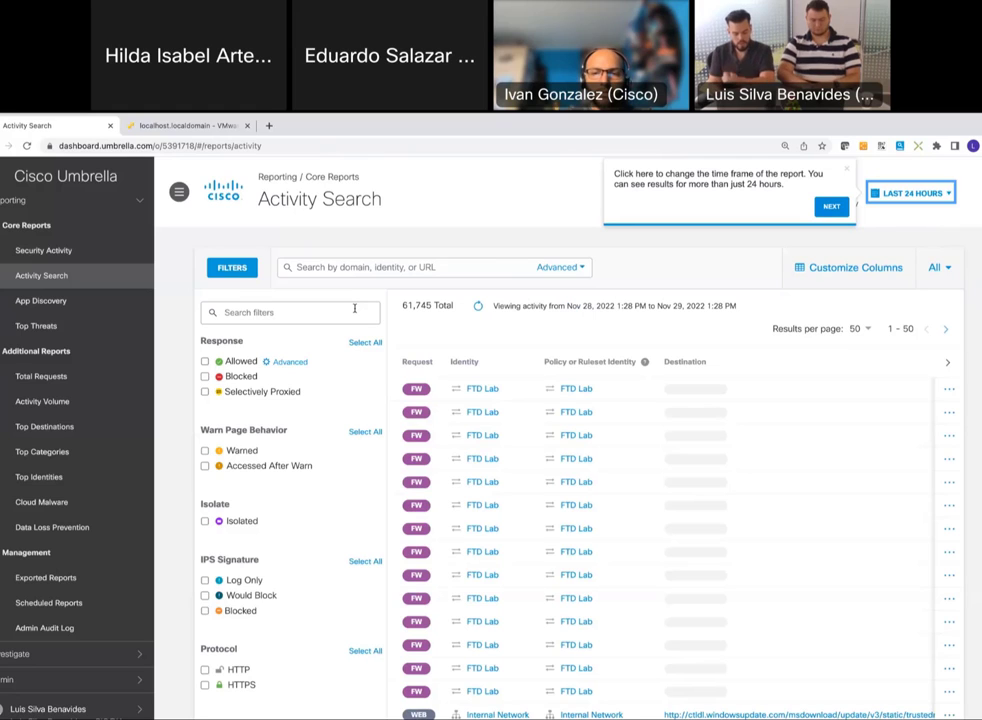
left_click(205, 450)
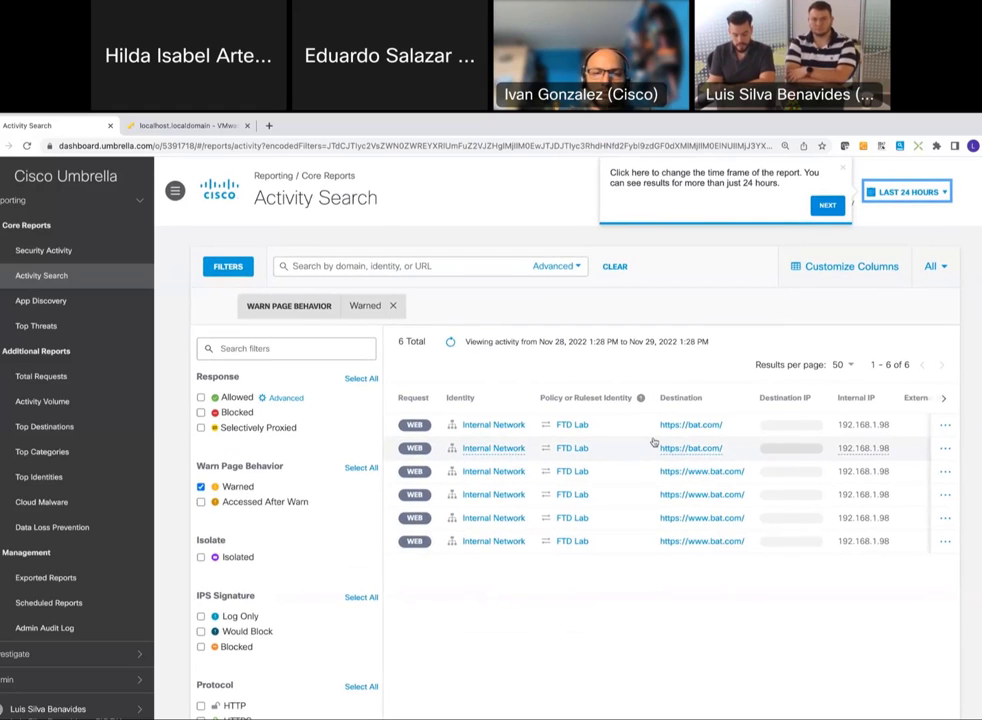
mouse_move(692, 484)
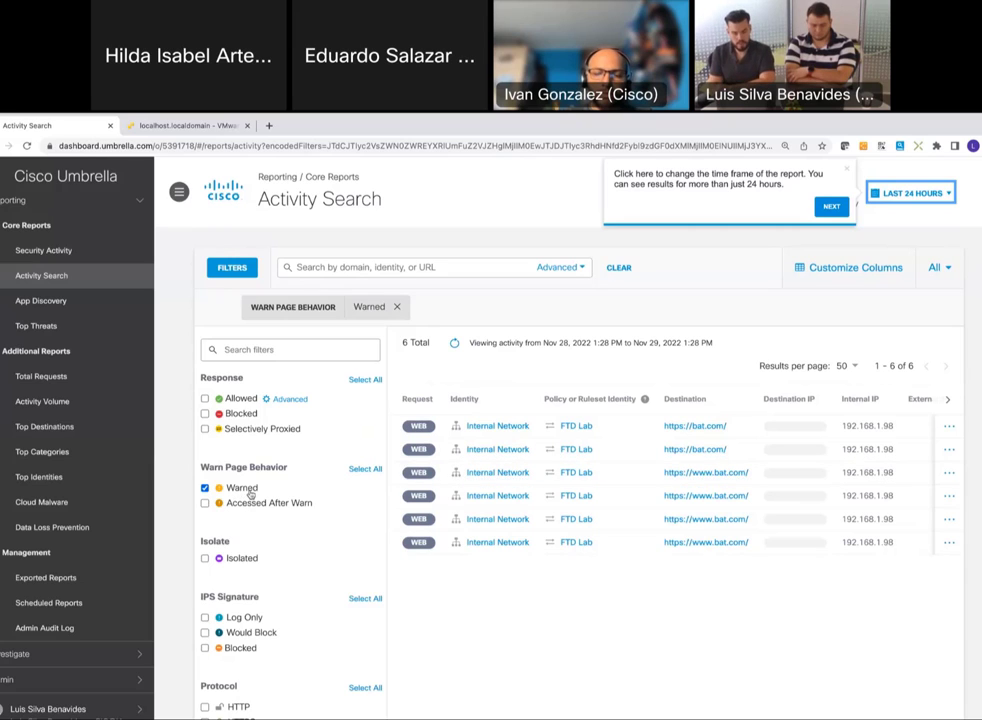
Open the App Discovery report and review its flagged categories, DNS requests by app risk, and apps by category and risk
scroll(20, 628, "down", 3)
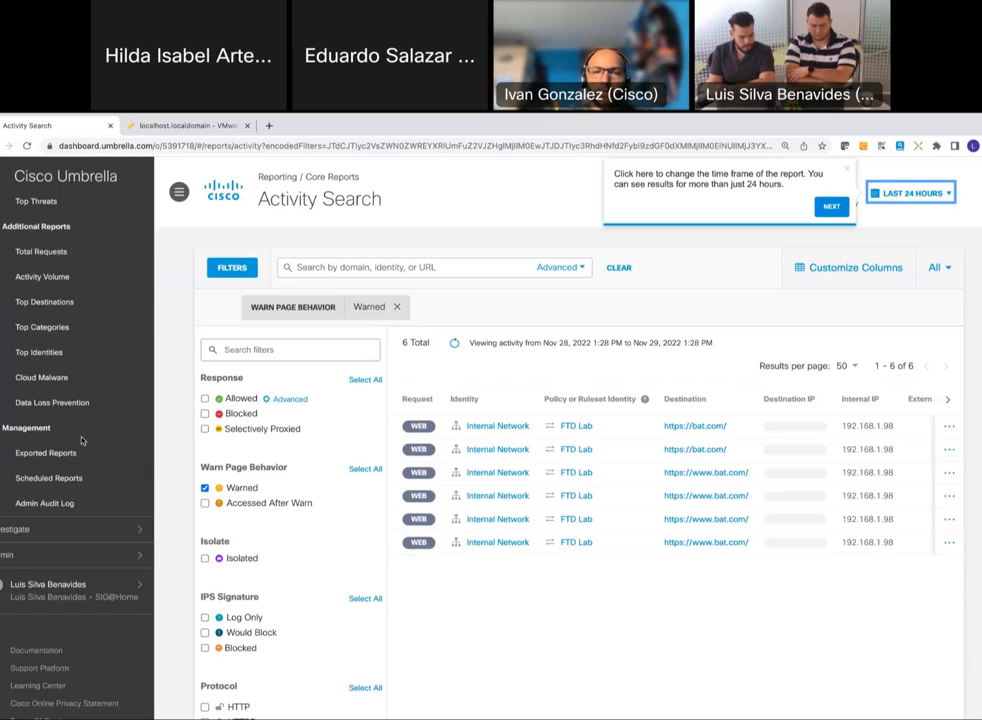
scroll(82, 440, "up", 3)
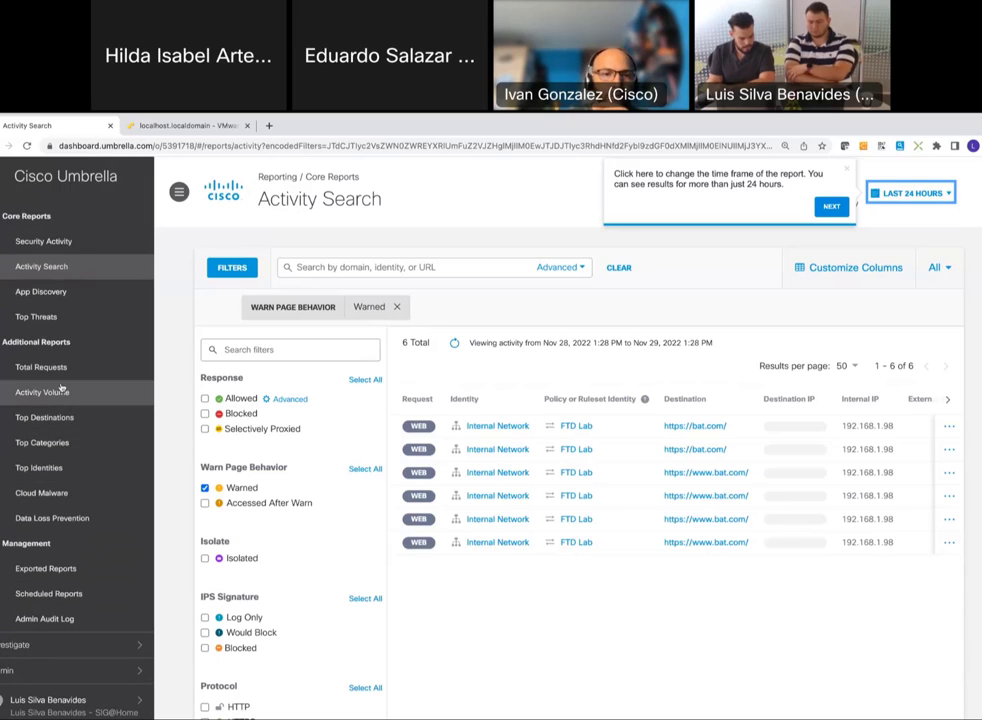
left_click(40, 292)
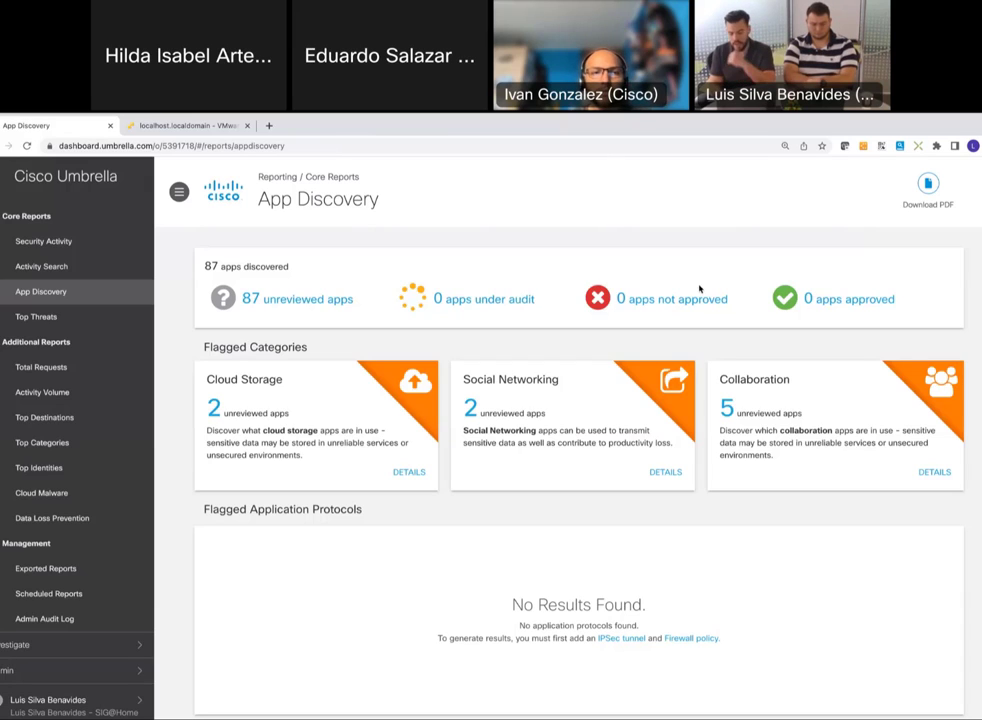
scroll(547, 297, "down", 3)
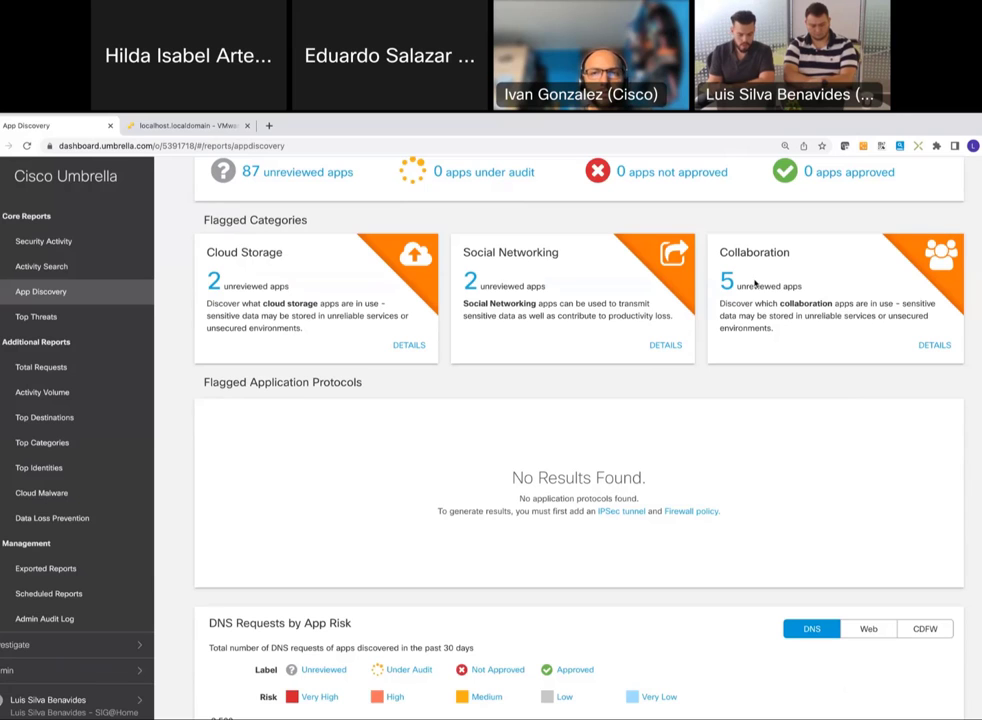
scroll(755, 284, "down", 4)
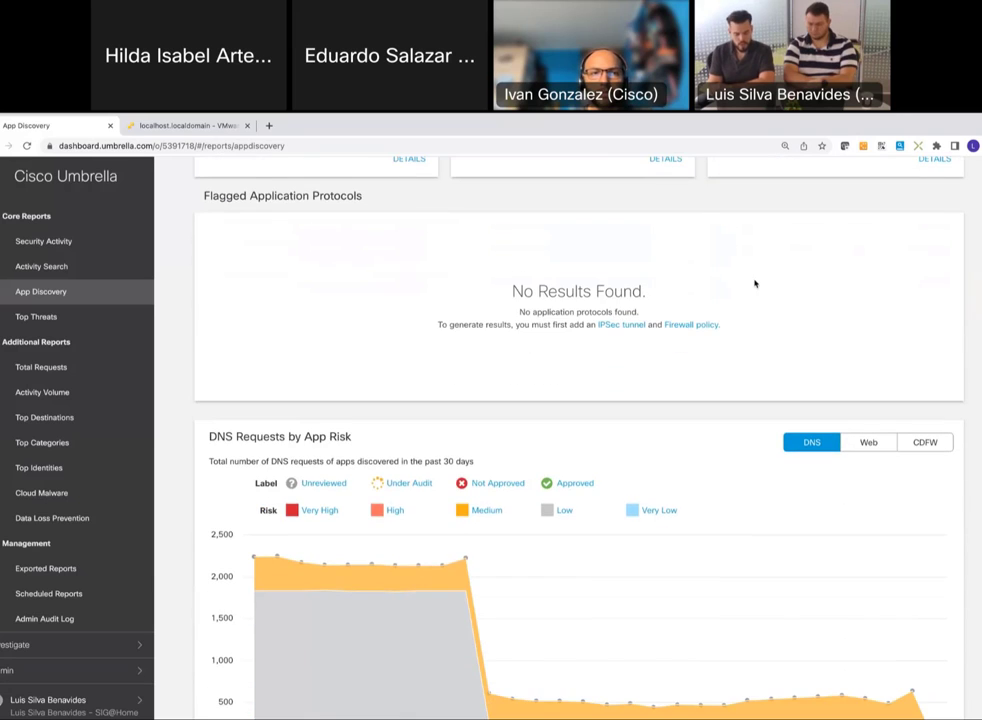
scroll(755, 284, "down", 5)
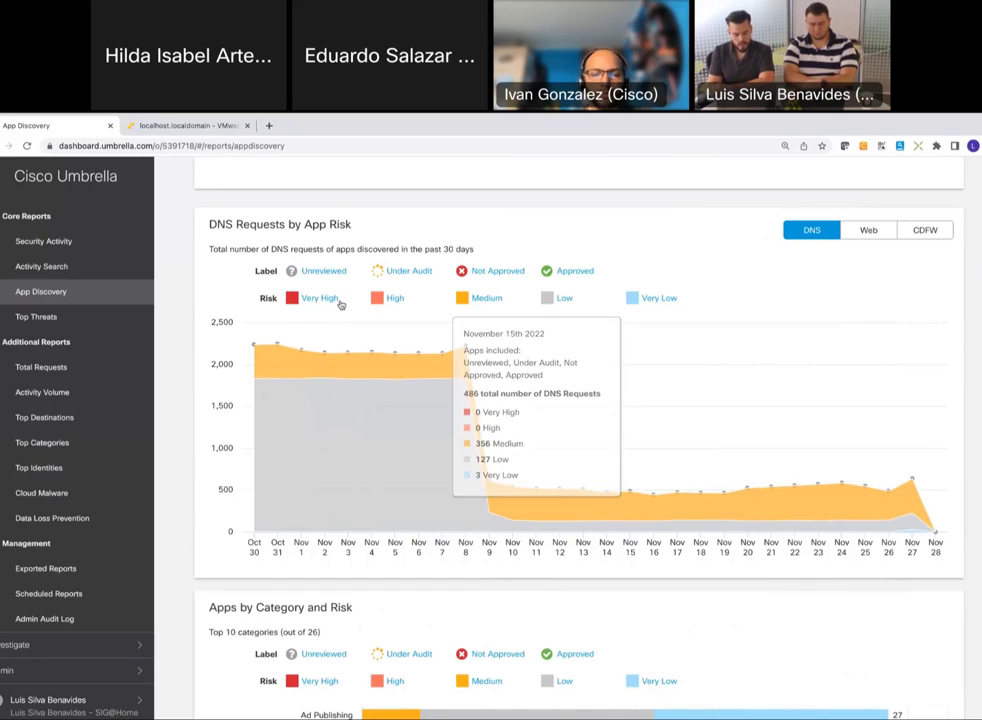
scroll(341, 304, "down", 5)
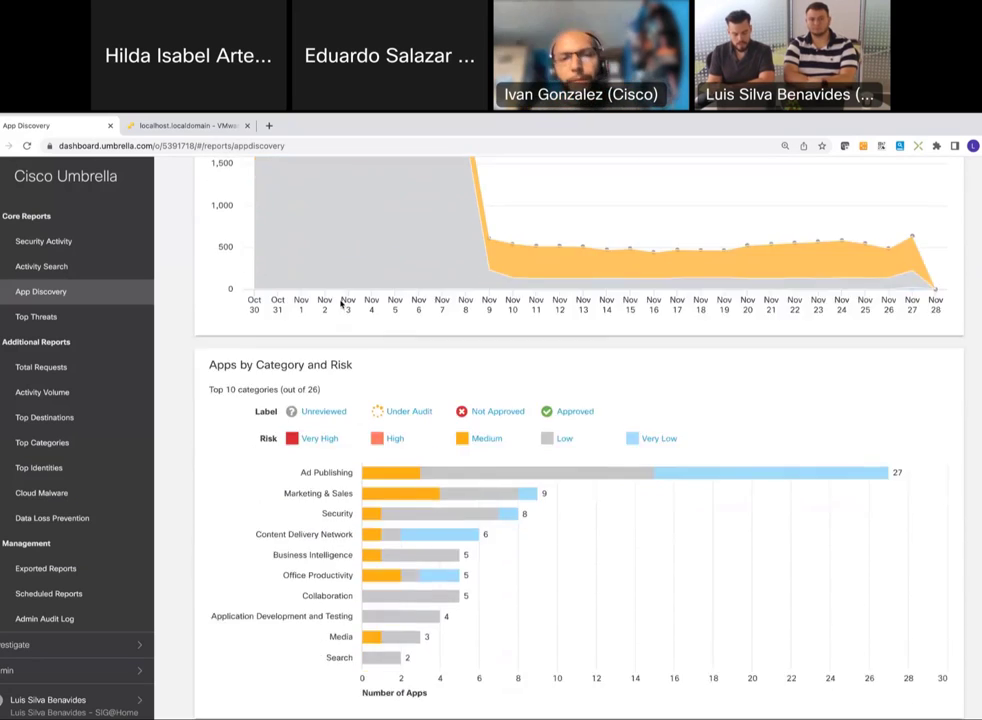
mouse_move(459, 503)
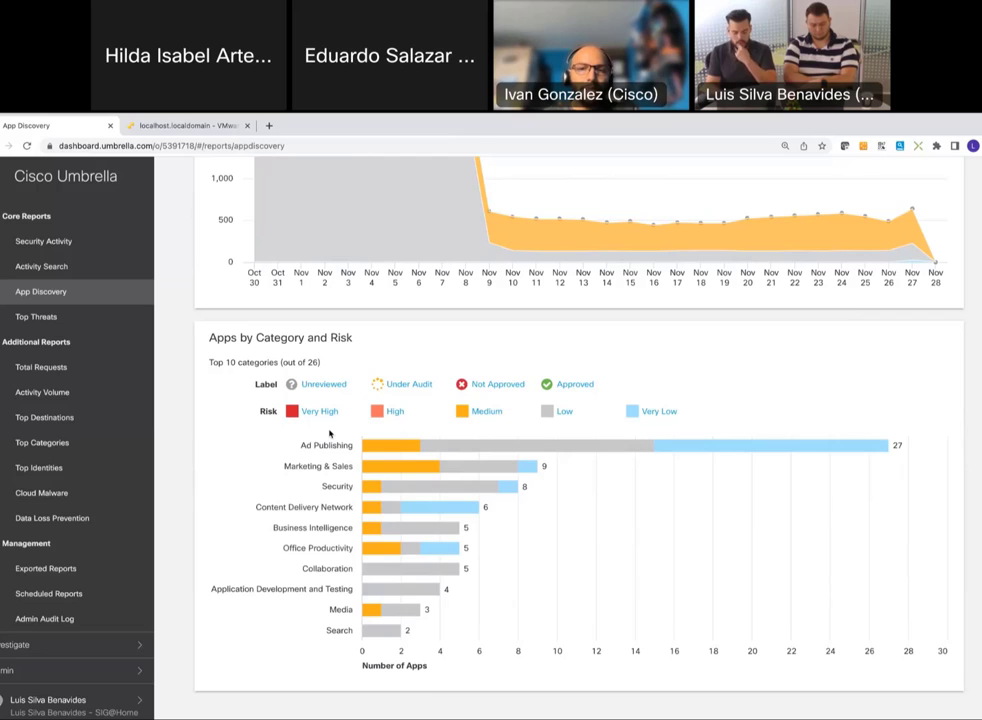
scroll(405, 345, "up", 1)
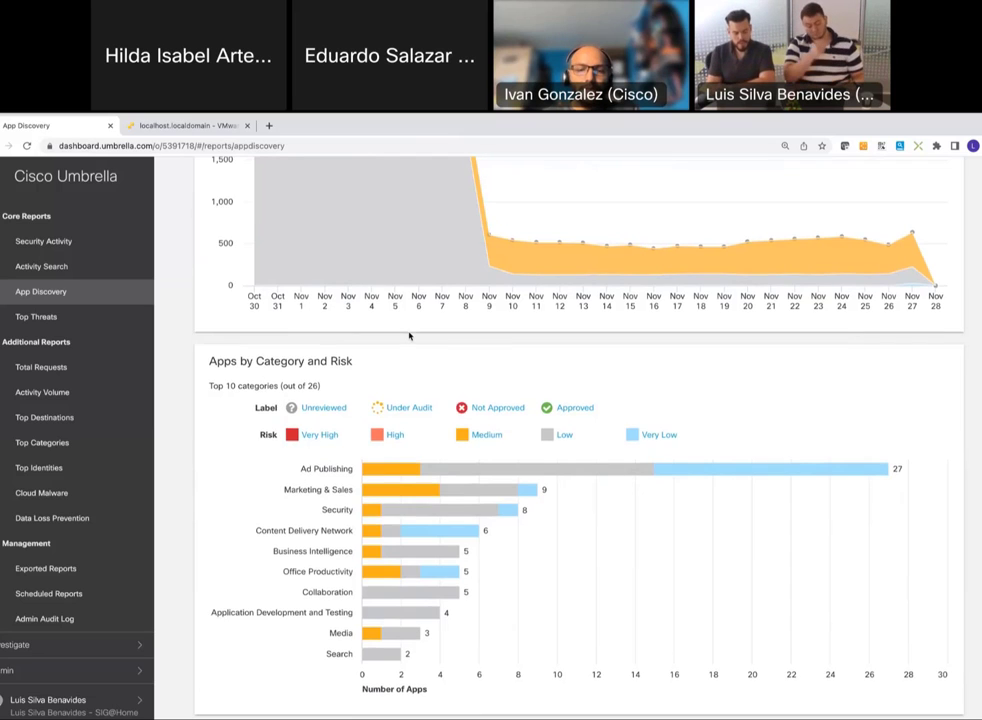
scroll(409, 336, "up", 10)
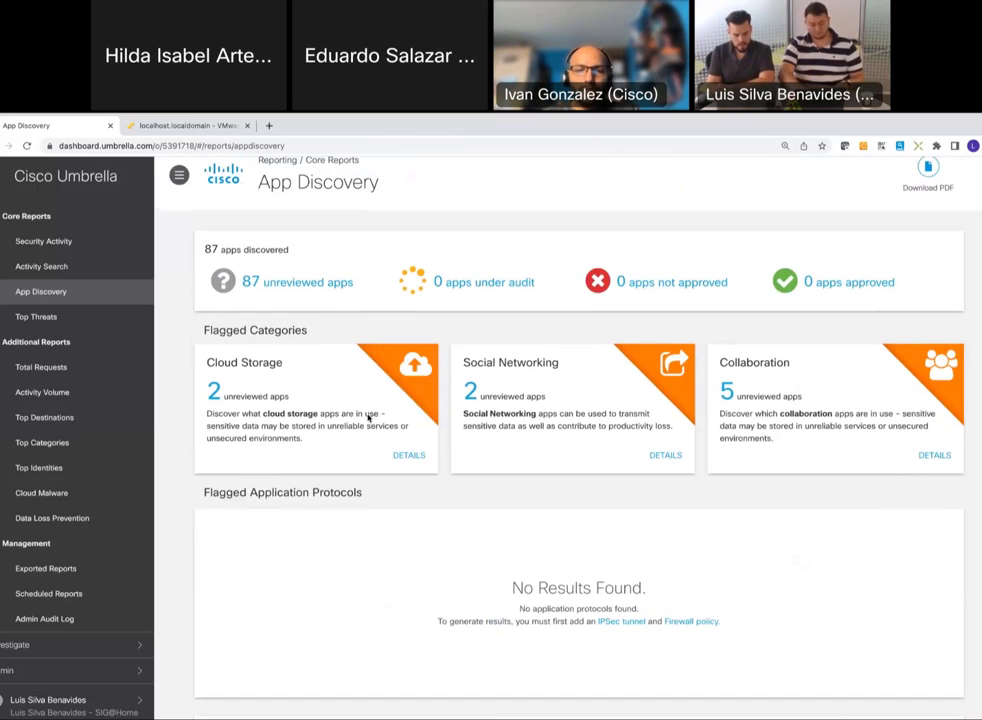
Open the unreviewed Cloud Storage apps and display the label choices for OneDrive for Business
left_click(214, 392)
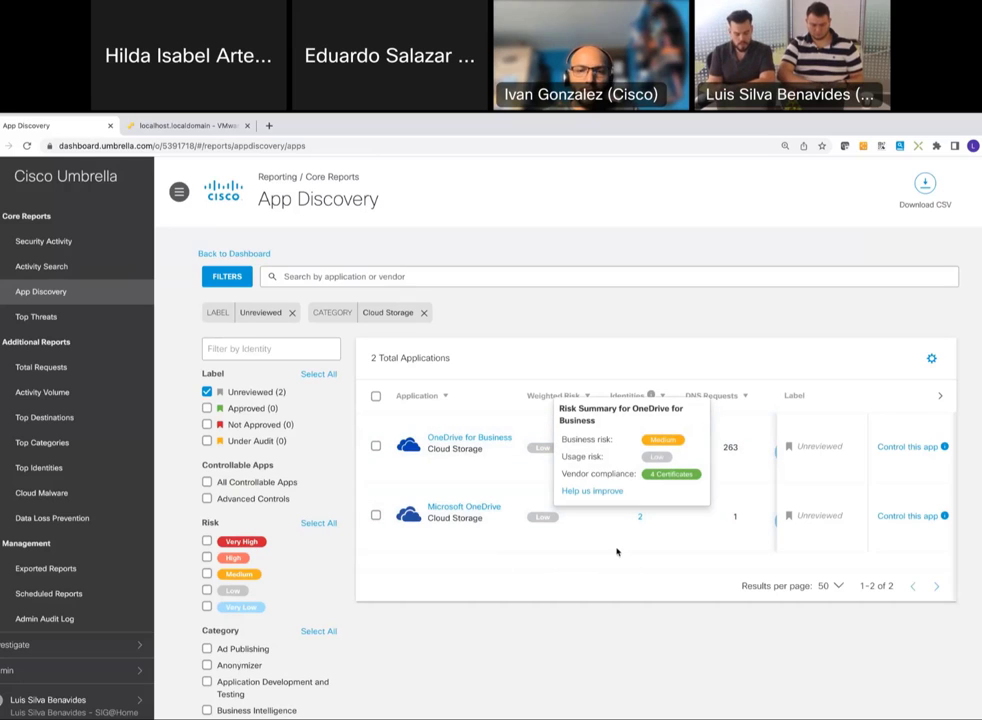
mouse_move(770, 474)
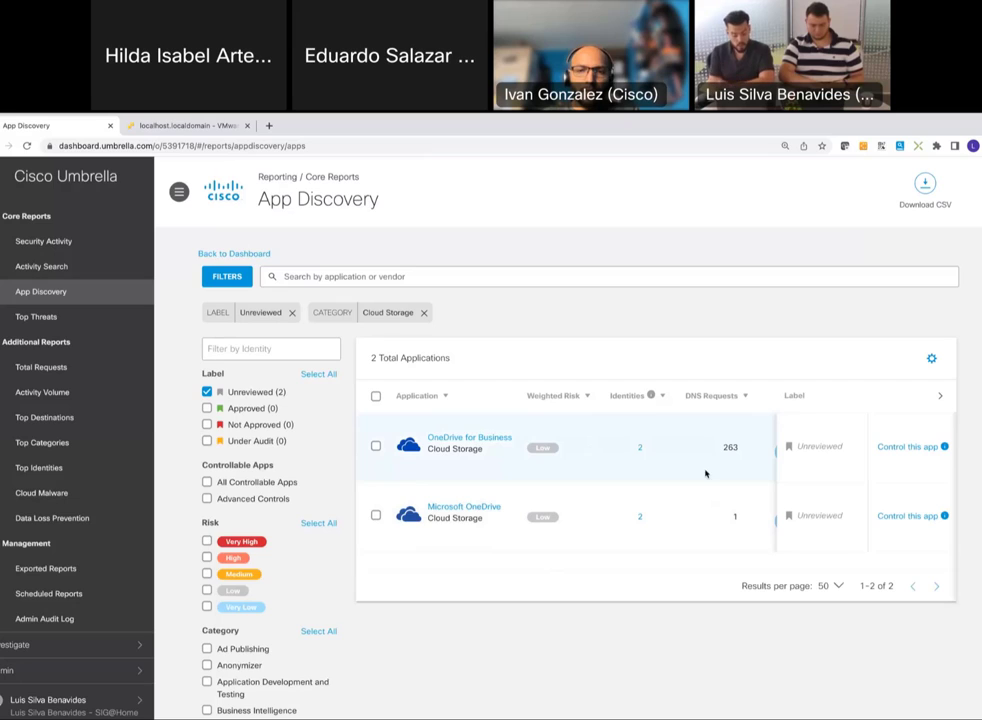
left_click(851, 448)
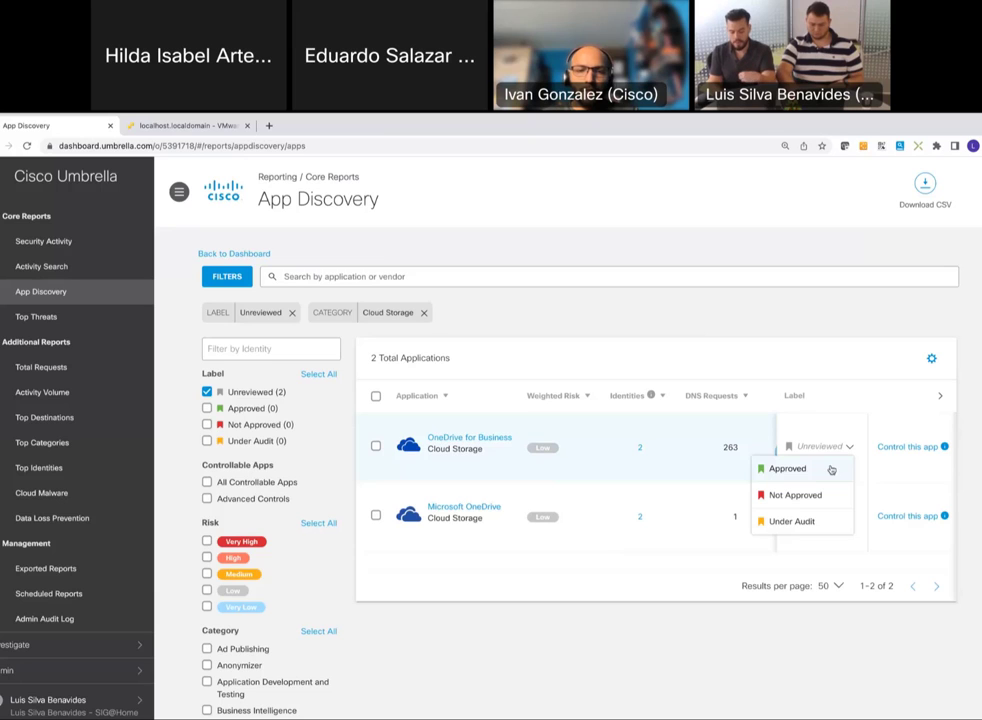
Inspect the DNS and web list options for controlling OneDrive for Business, and cancel without saving
left_click(910, 447)
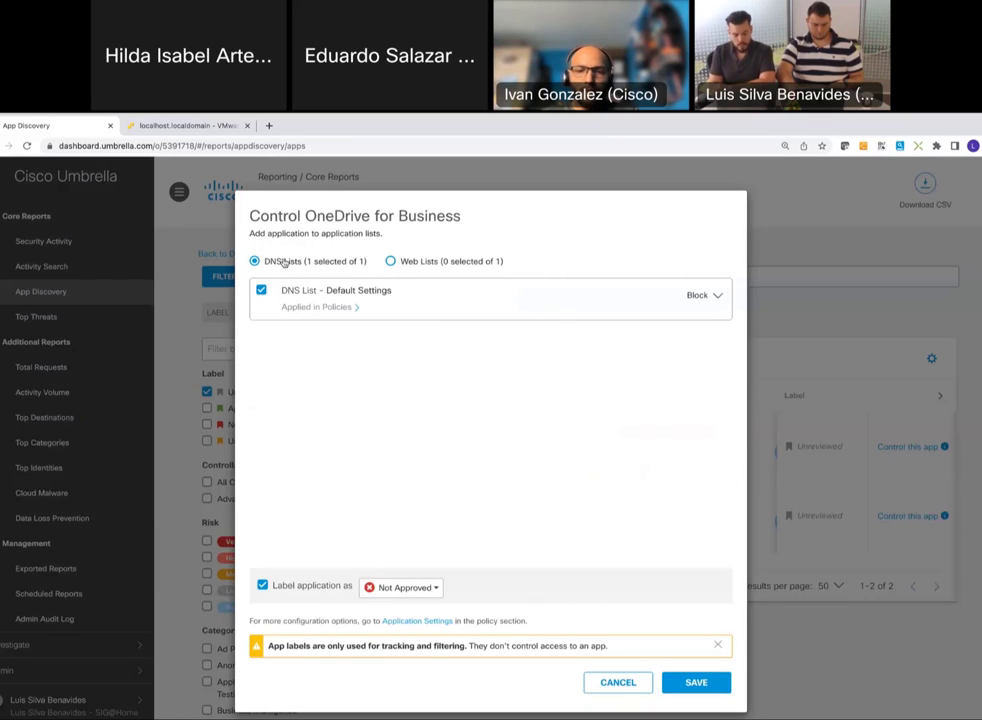
left_click(391, 261)
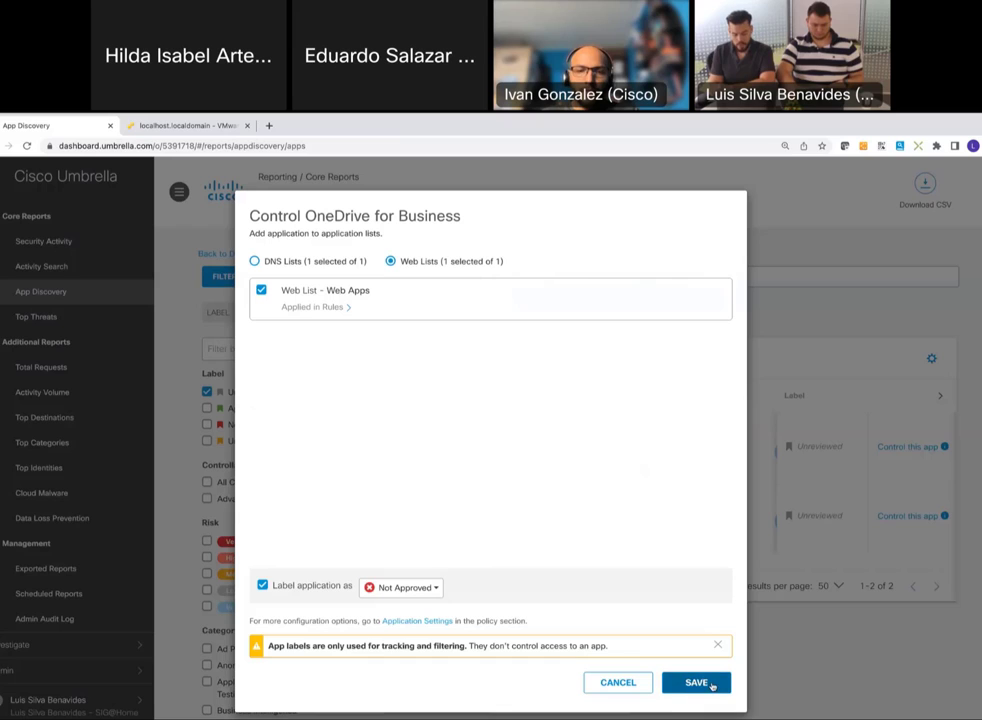
left_click(618, 683)
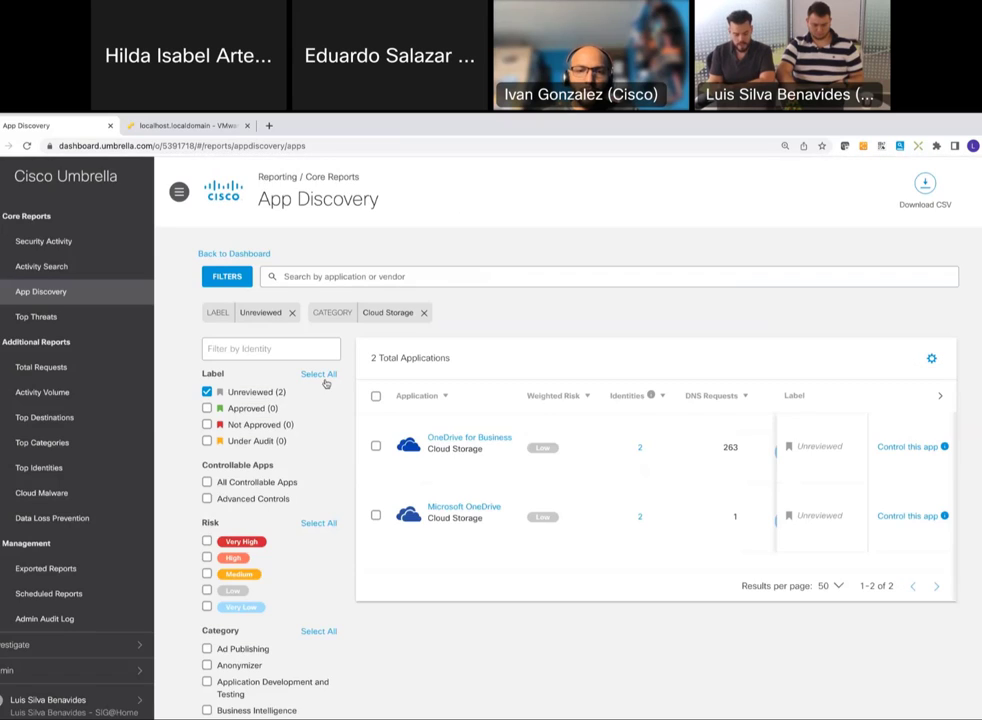